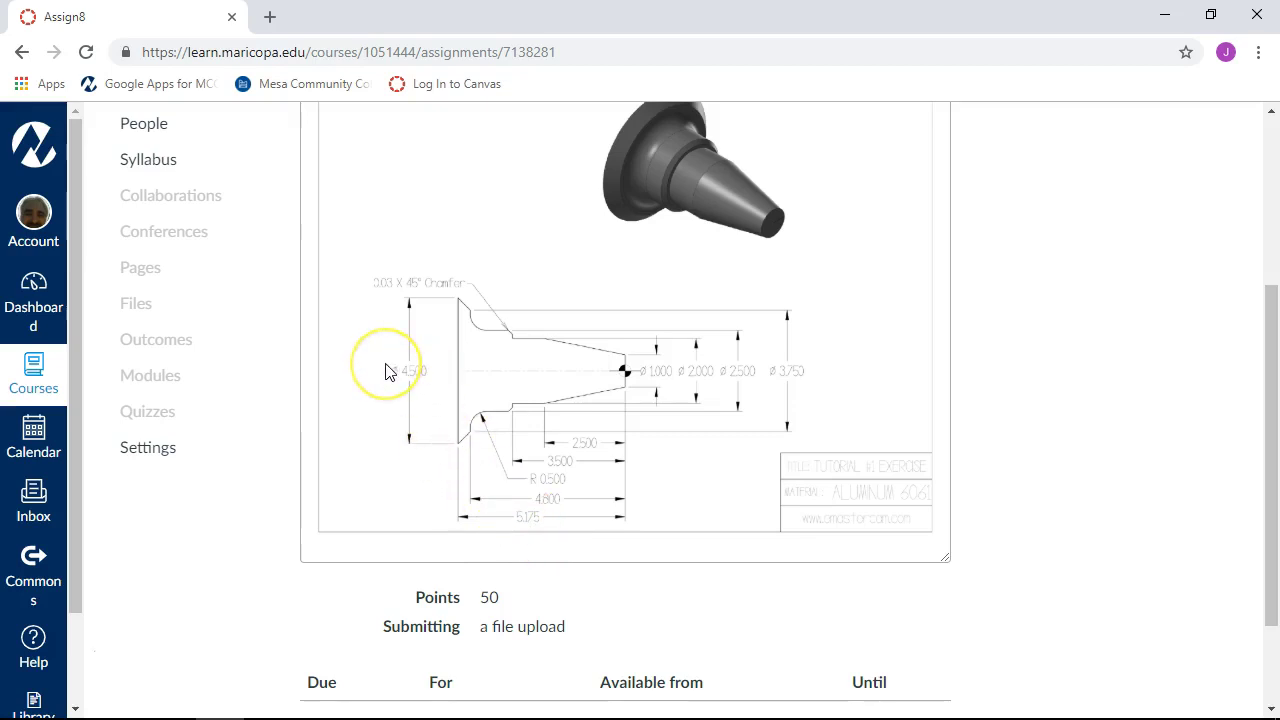
- Switch to Mastercam and add a machine group using the default lathe
click(1167, 16)
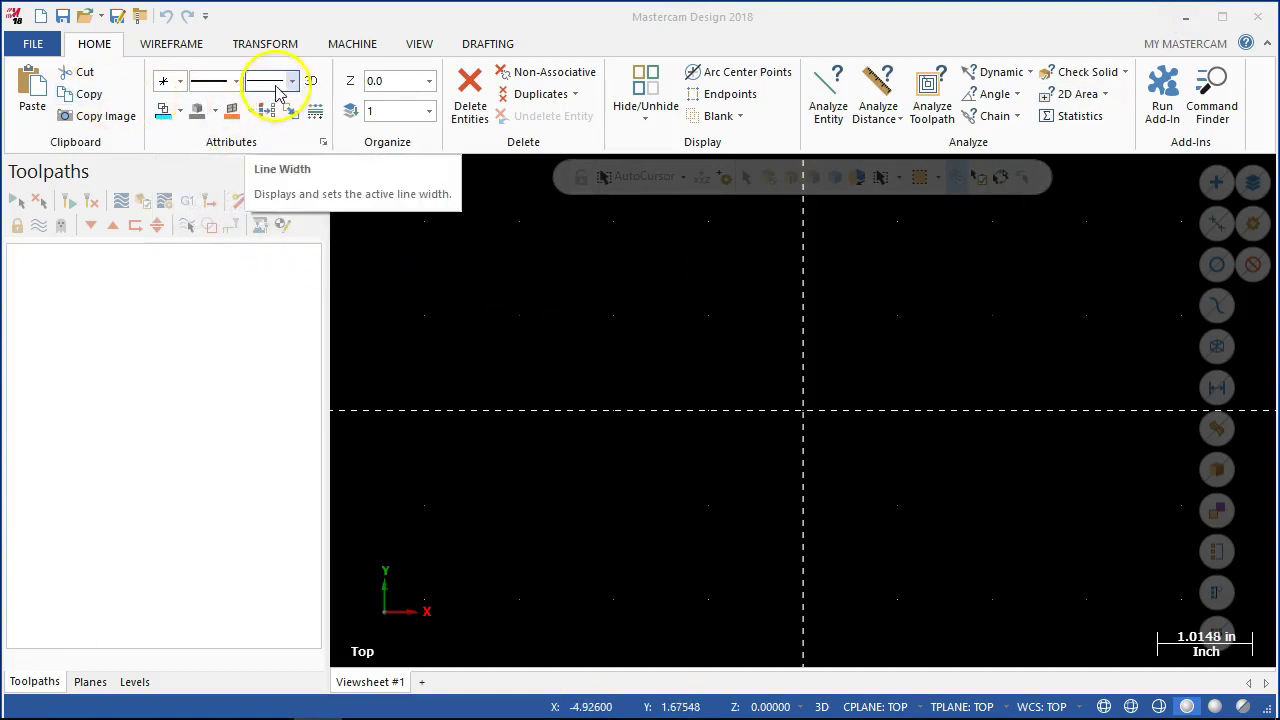
click(360, 50)
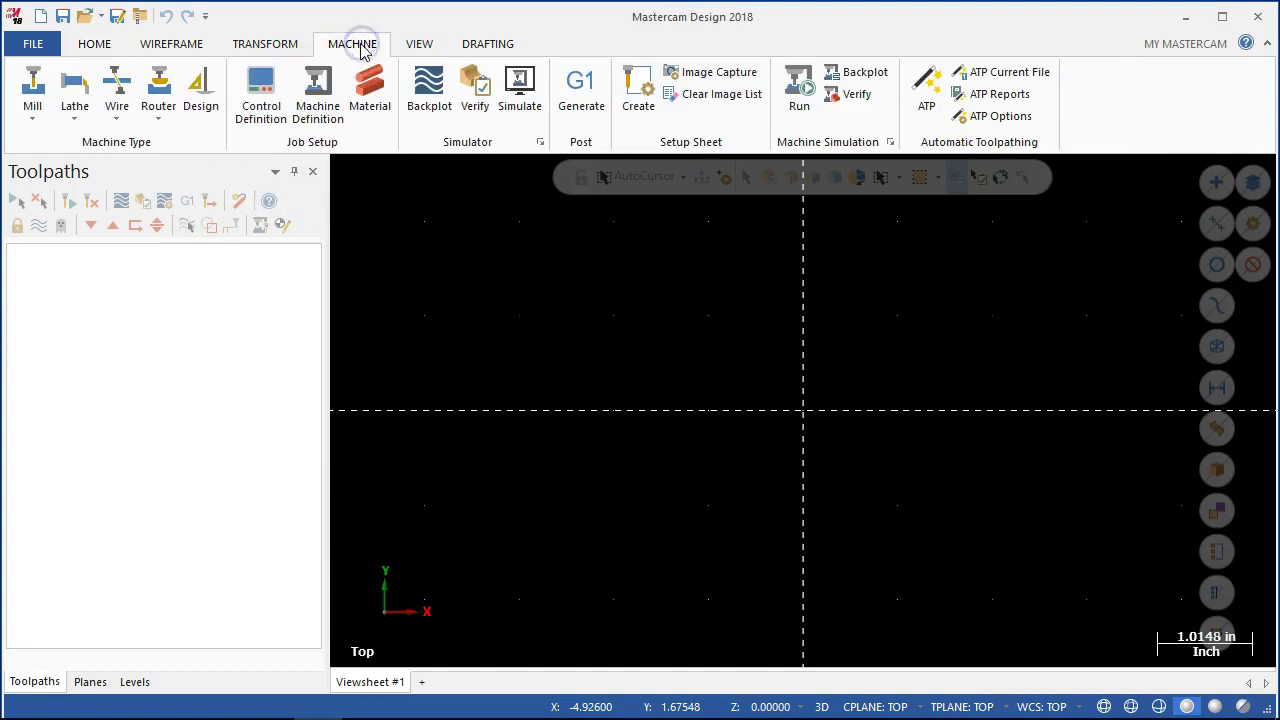
click(75, 110)
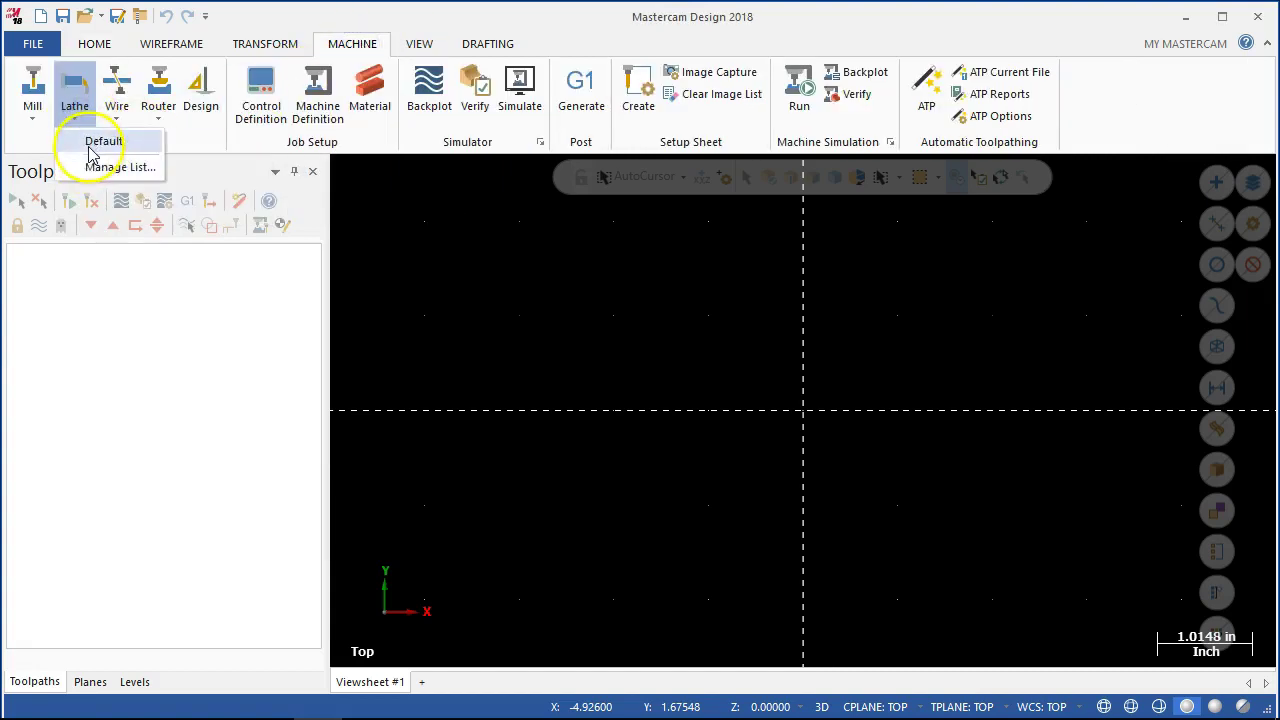
click(96, 141)
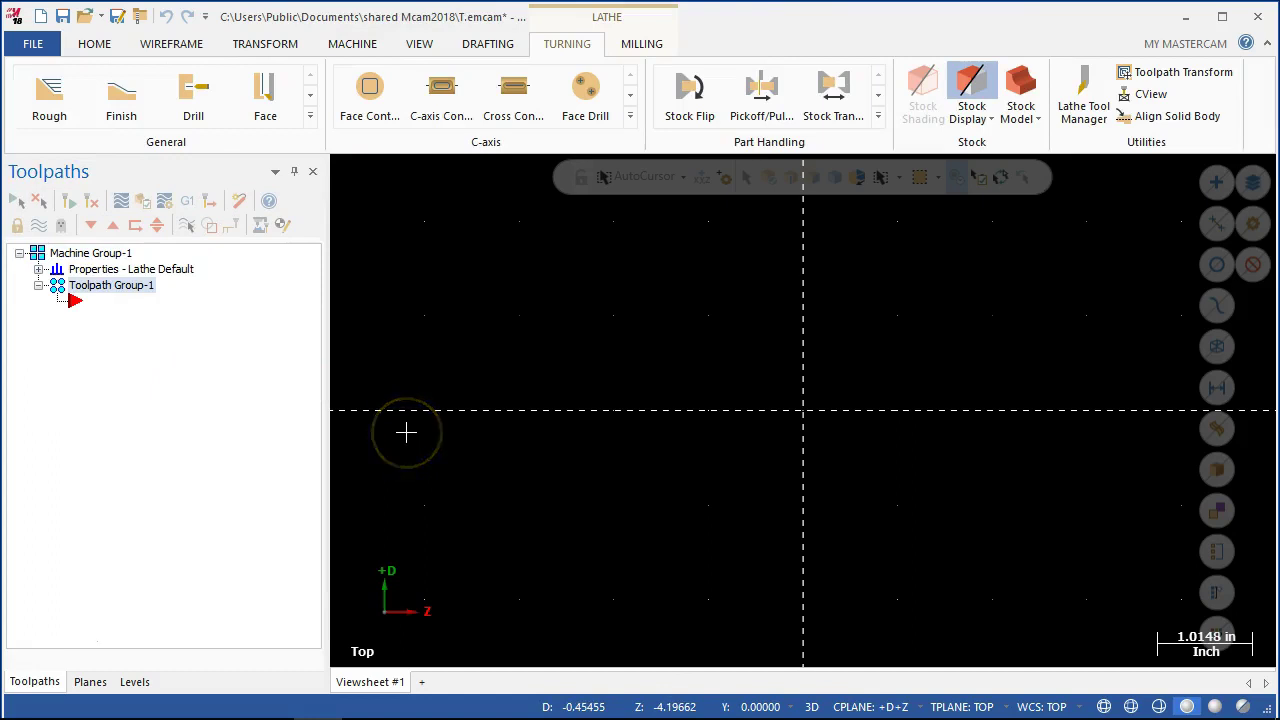
click(349, 403)
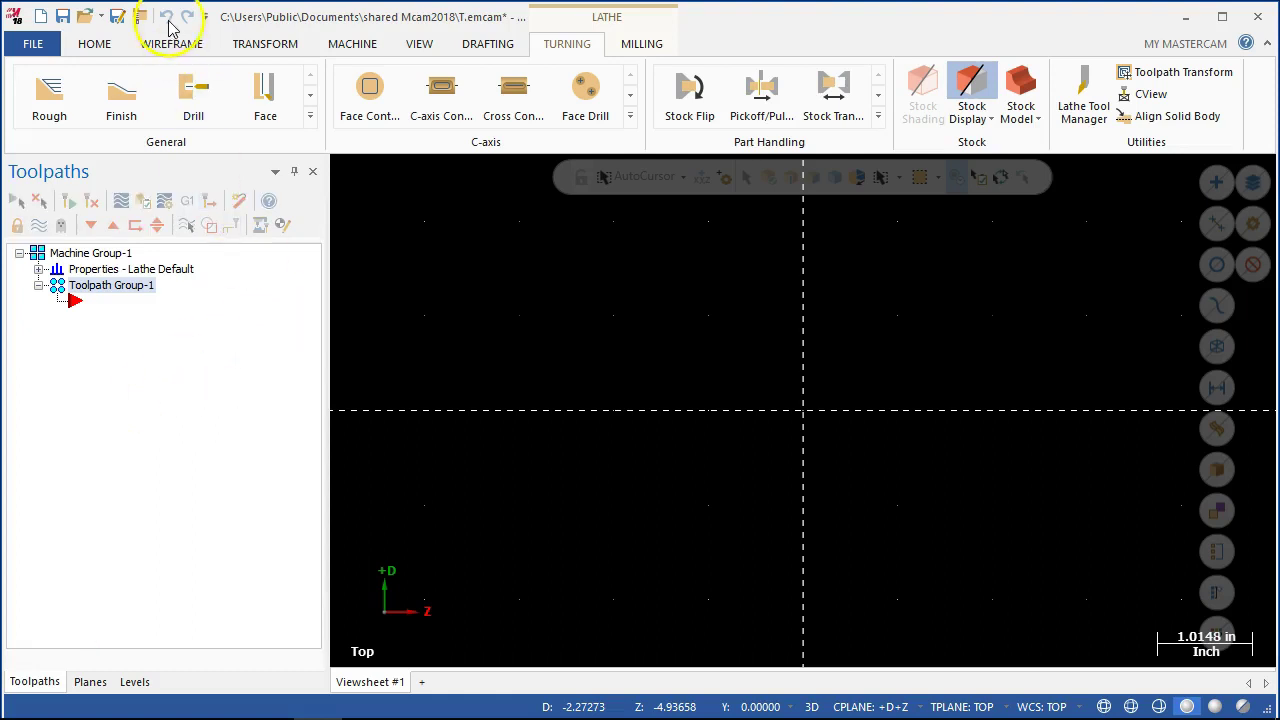
- Create a rectangle with width -5.175 and height 2.25, placing its first corner at the origin
click(150, 50)
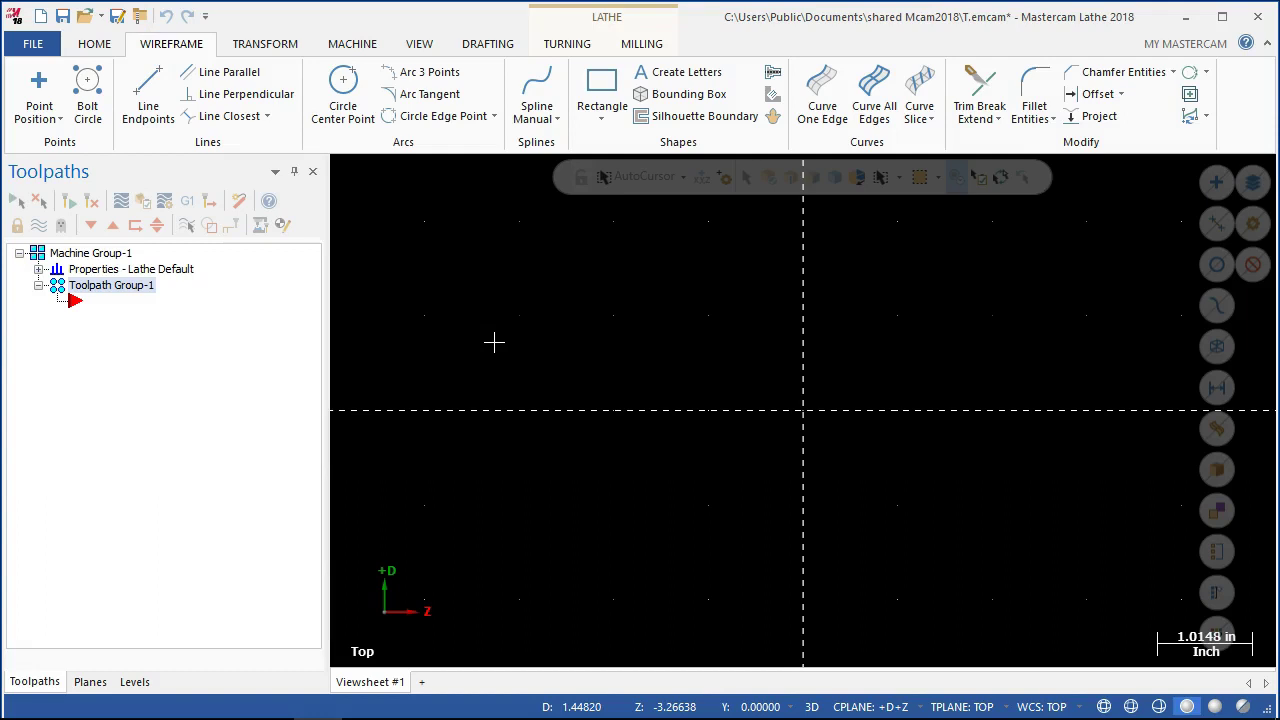
click(602, 88)
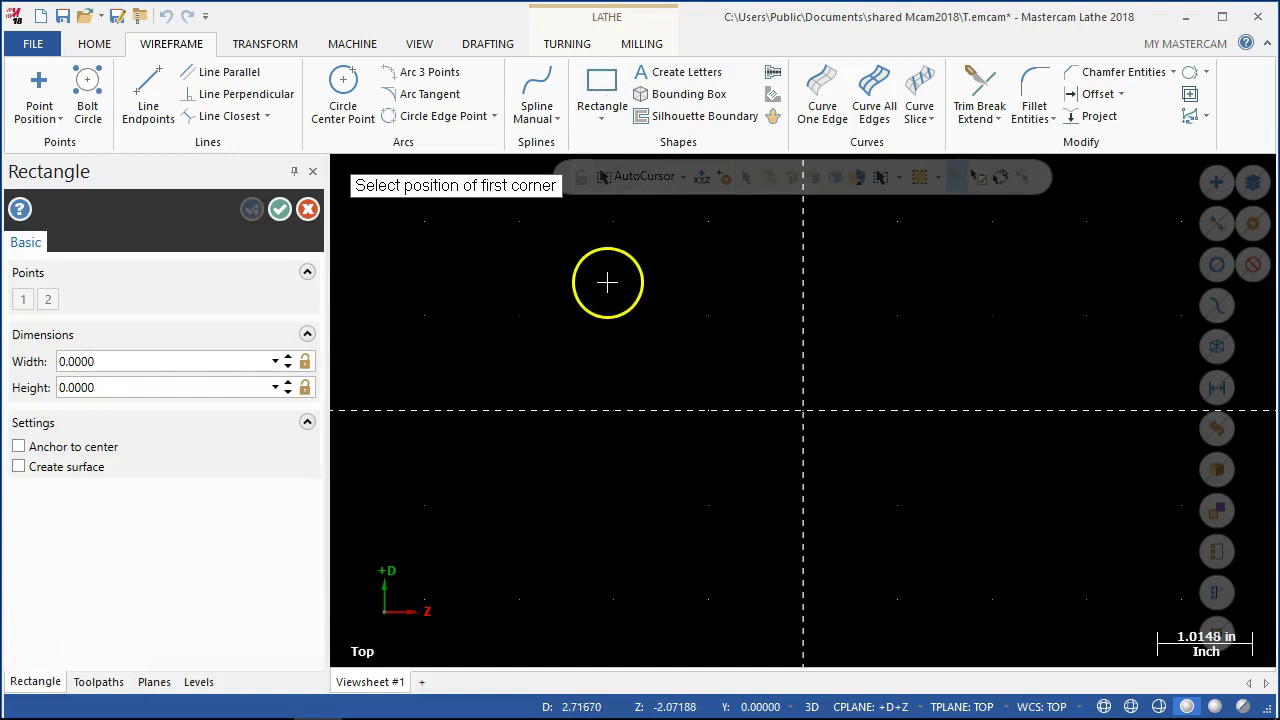
click(123, 363)
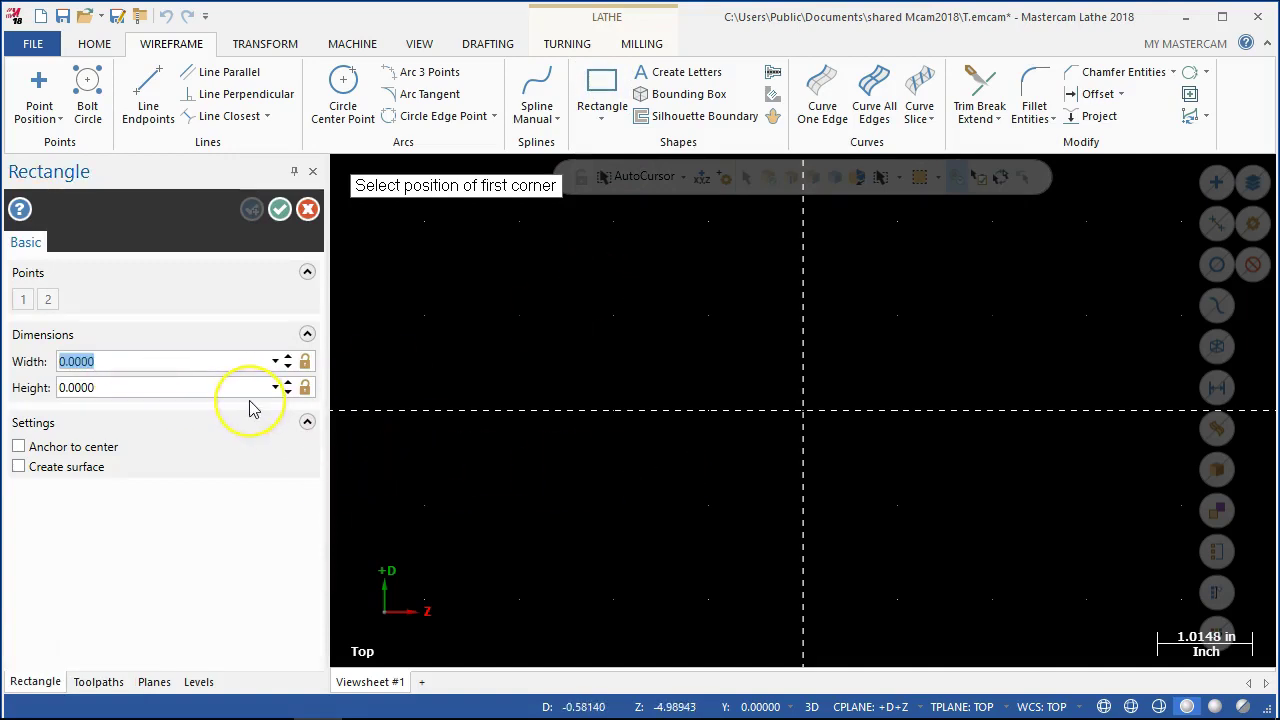
text(-5.175)
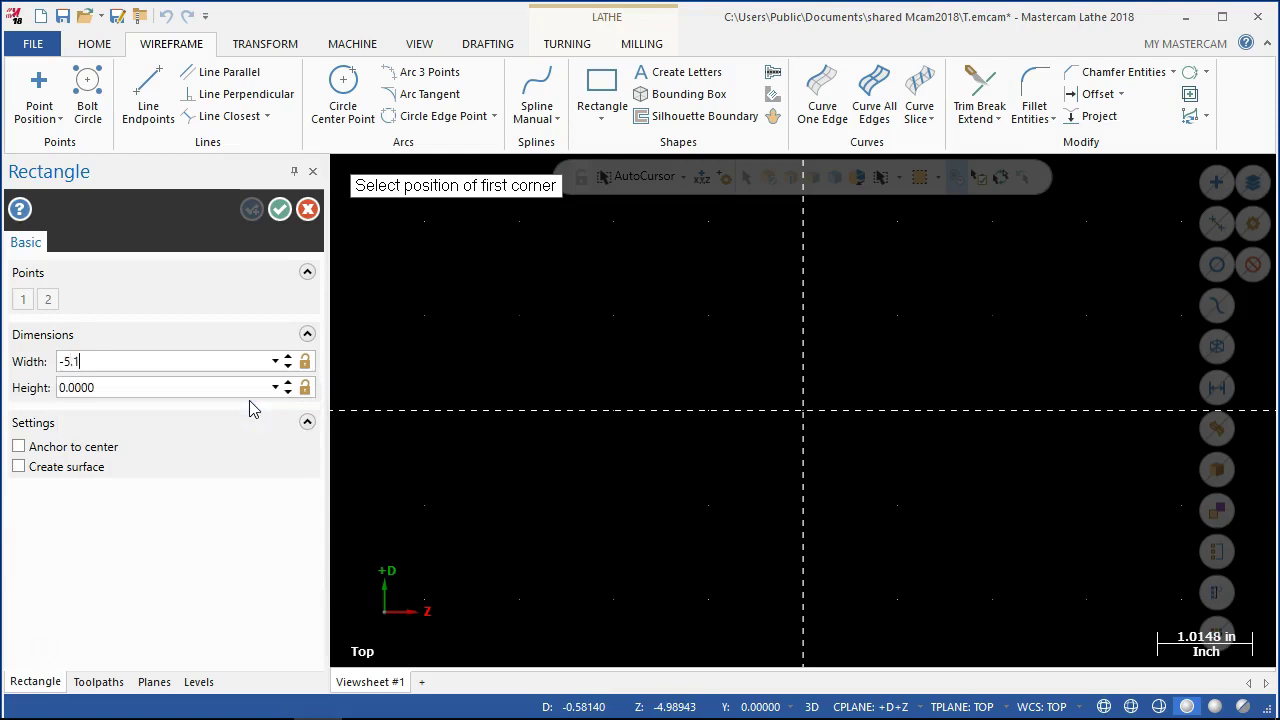
click(159, 386)
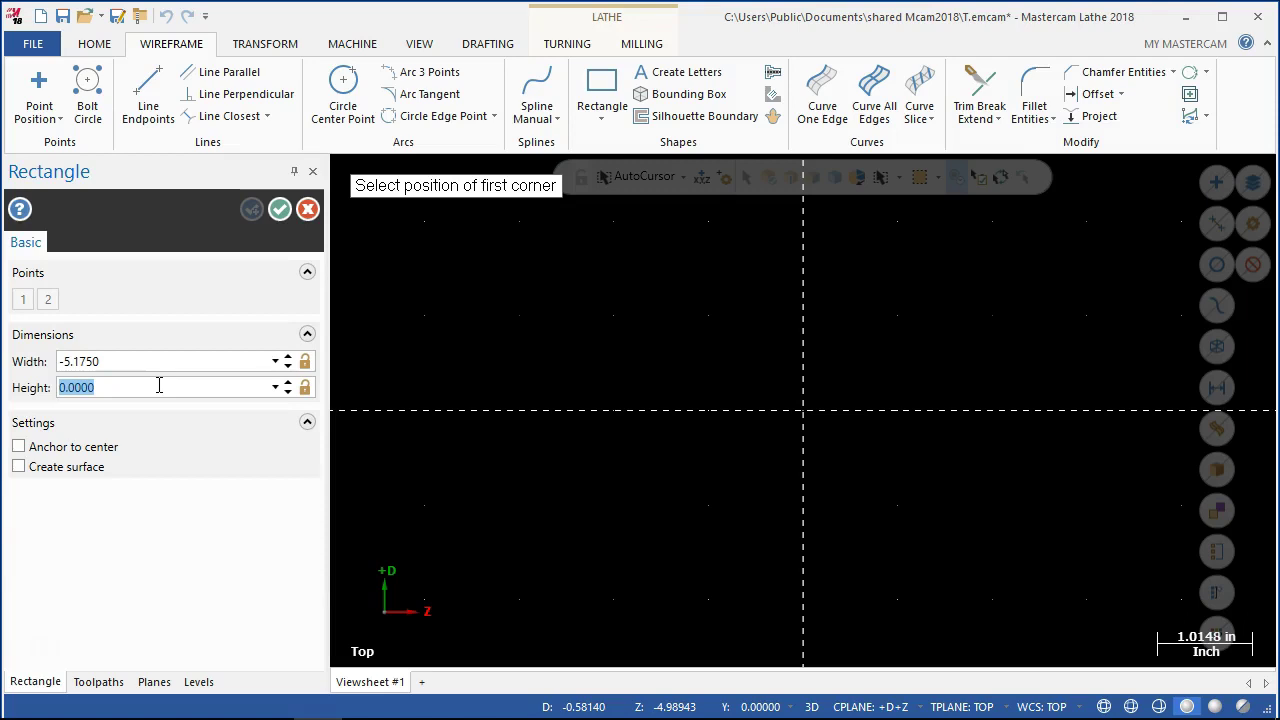
text(2.25)
key(Return)
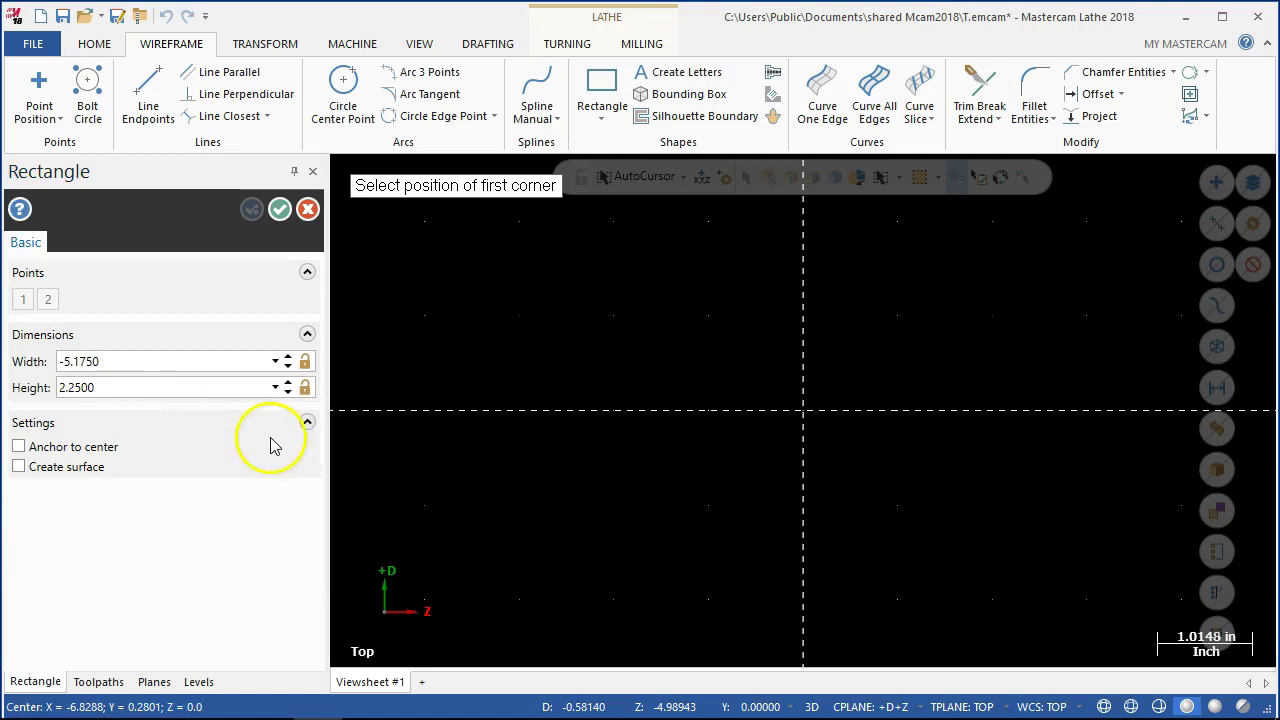
click(805, 415)
scroll(857, 480, down, 2)
scroll(383, 274, up, 1)
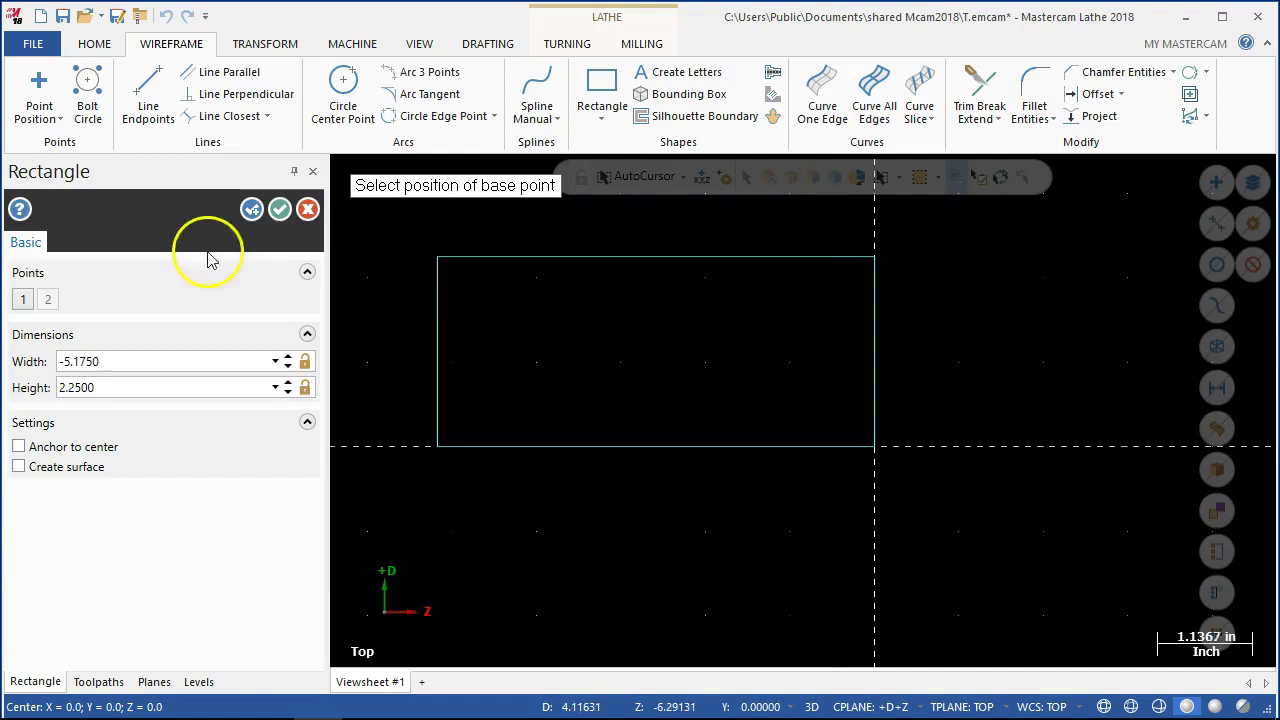
click(279, 209)
click(673, 543)
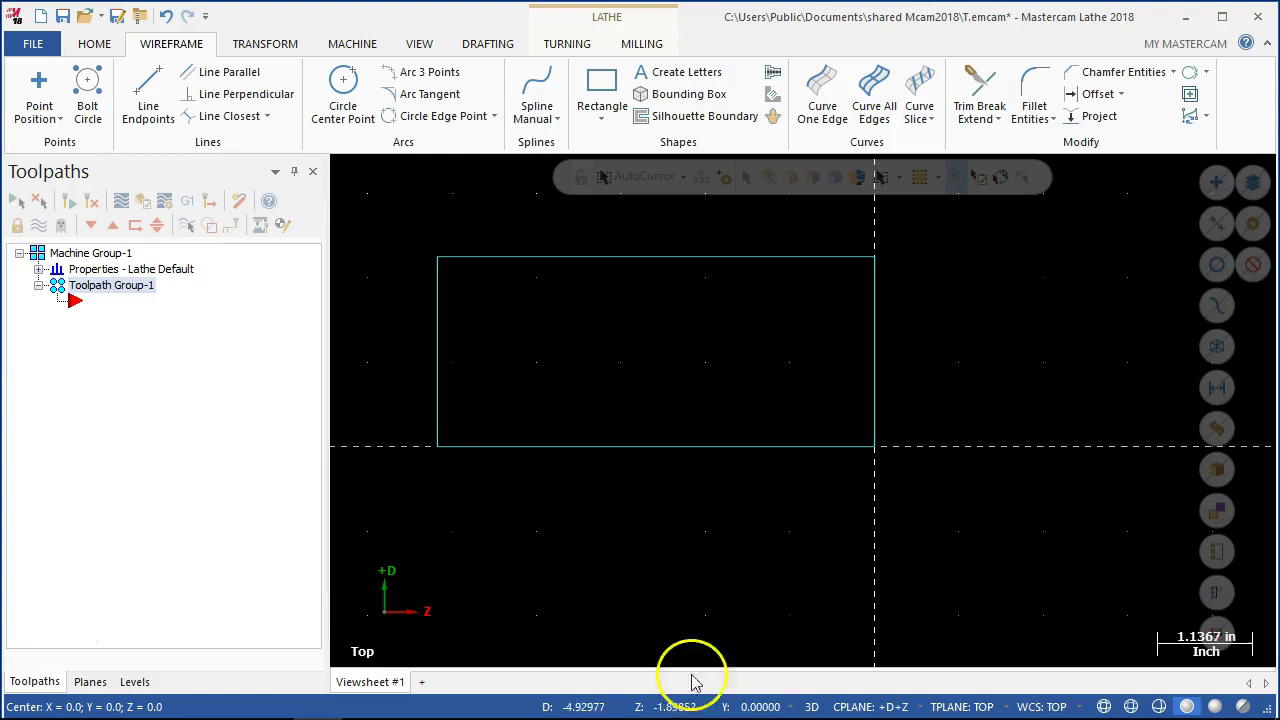
- Check the diameters on the Assign8 drawing in Chrome and, back in Mastercam, draw a horizontal line spanning the rectangle's full length at D 1
mouse_move(471, 700)
click(222, 700)
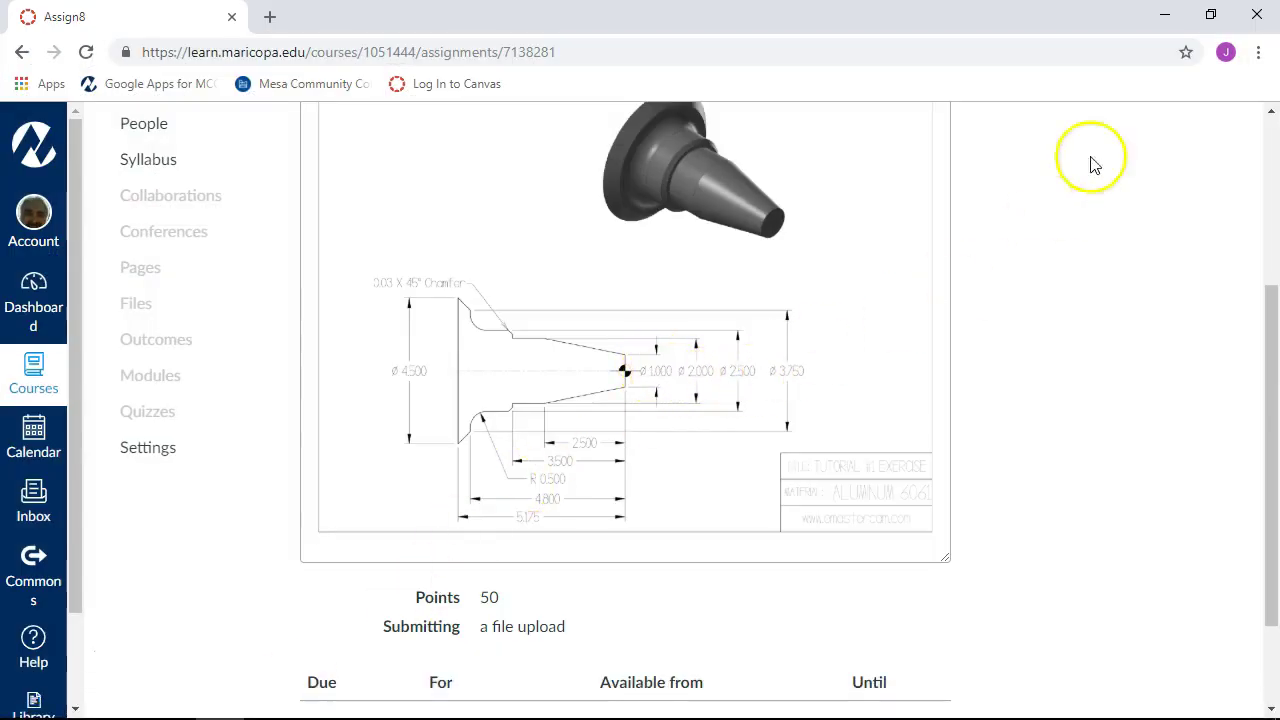
click(1168, 15)
click(163, 95)
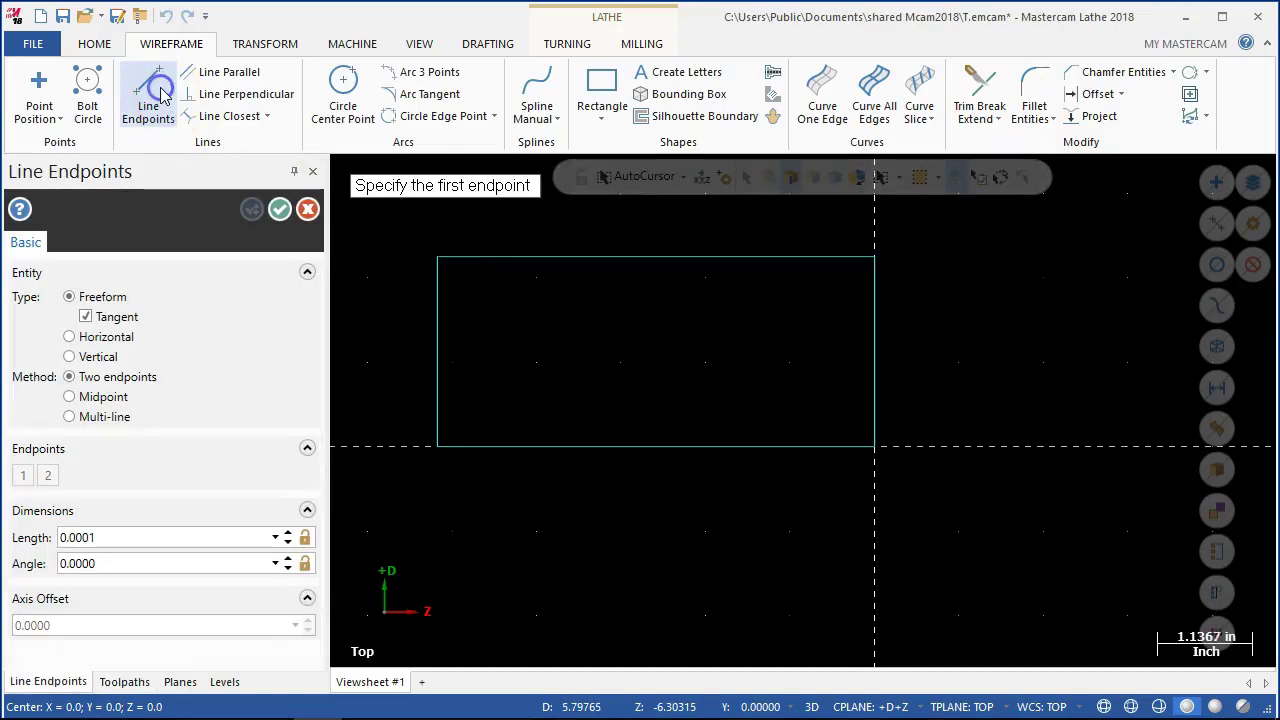
click(104, 336)
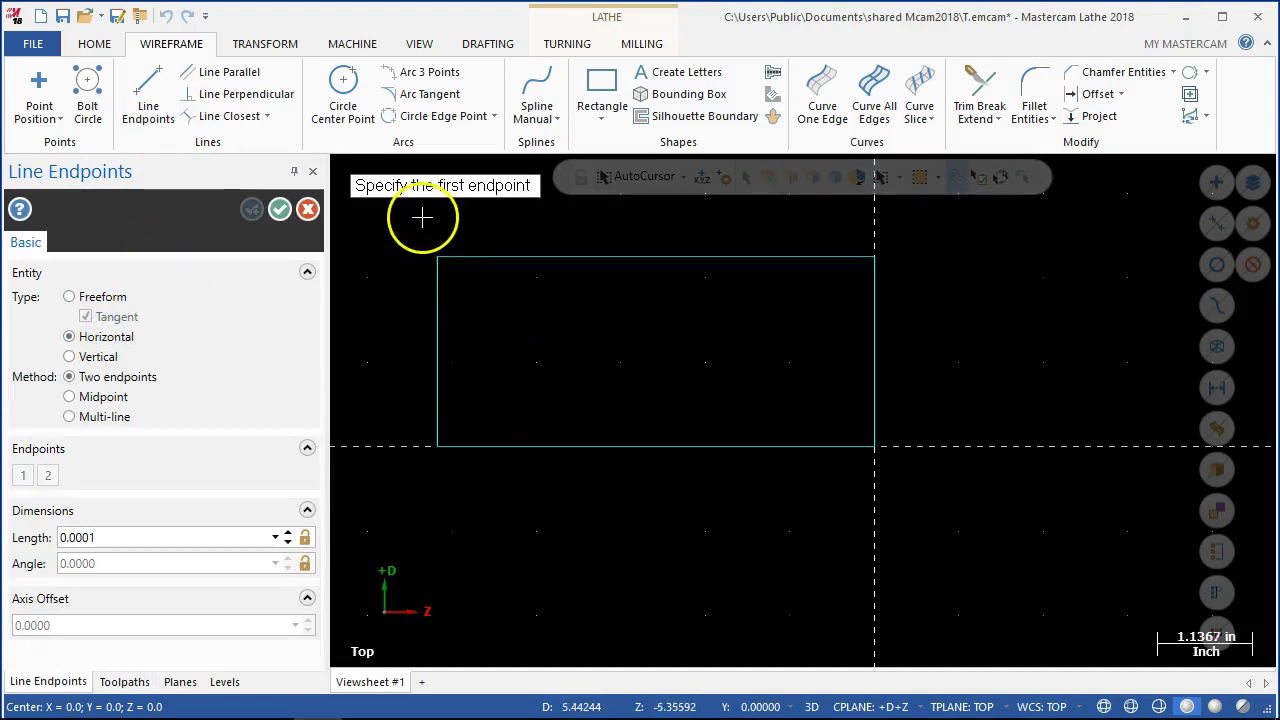
click(875, 257)
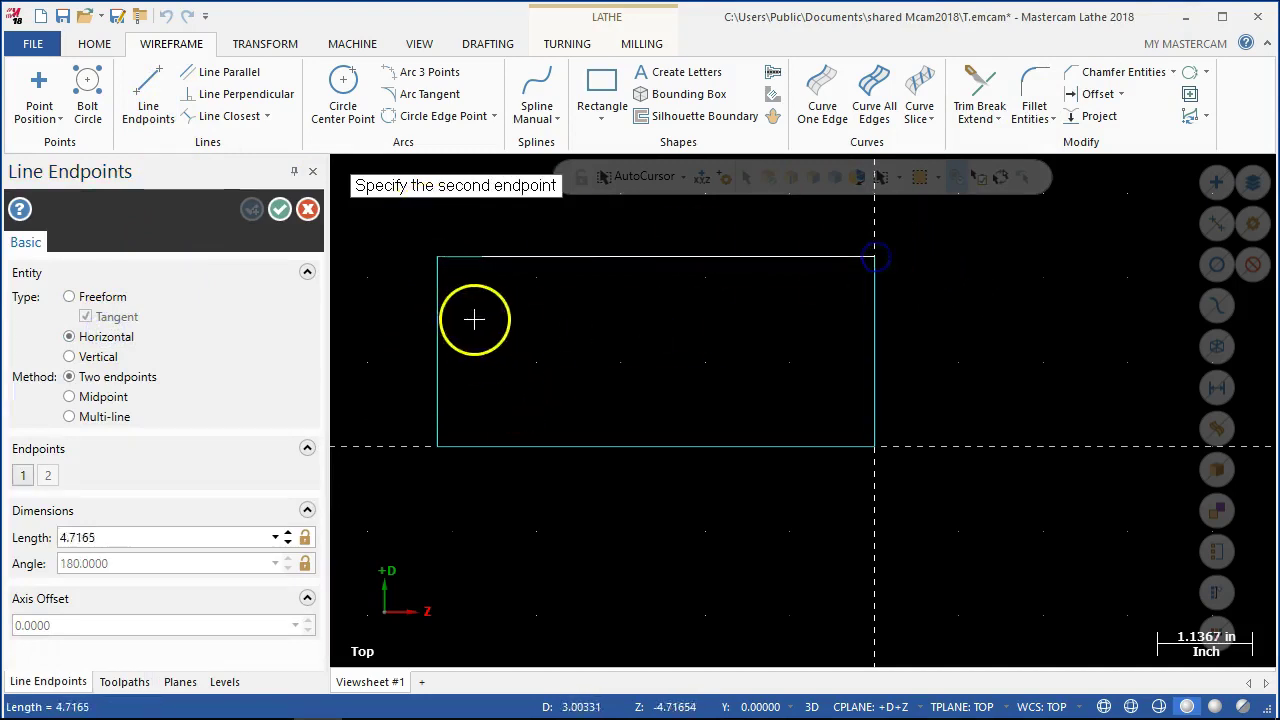
click(443, 266)
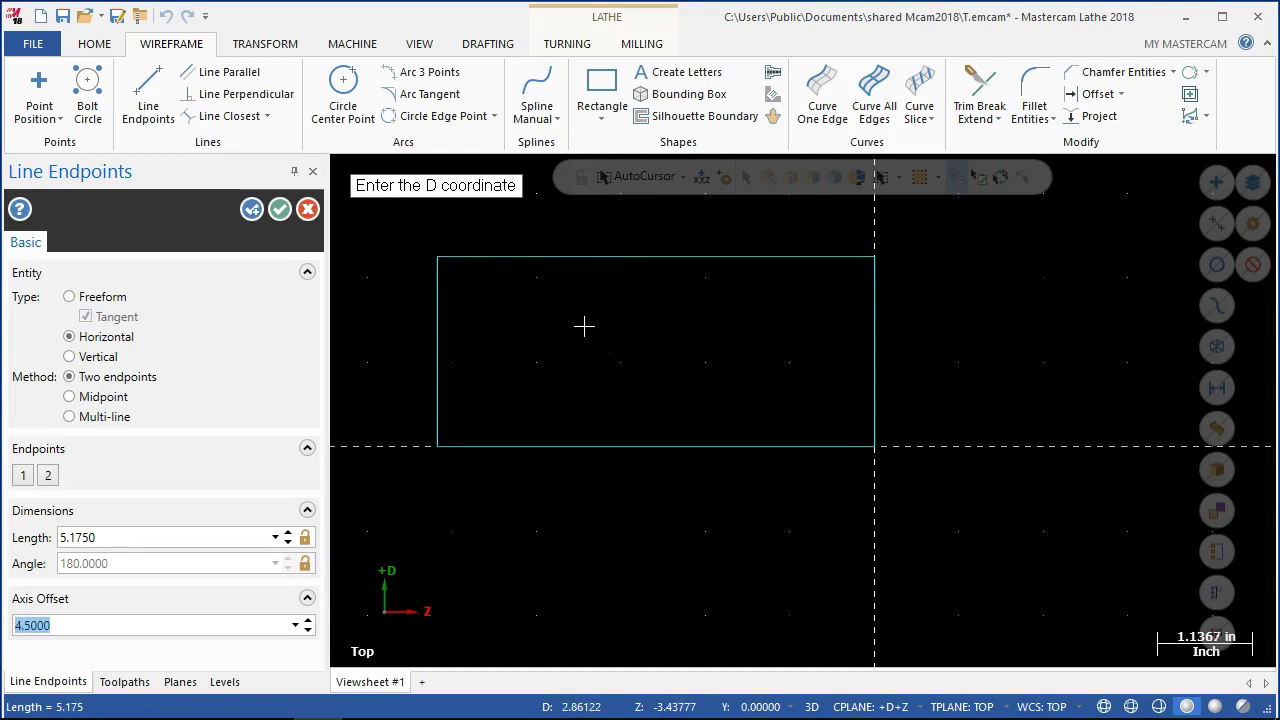
text(1)
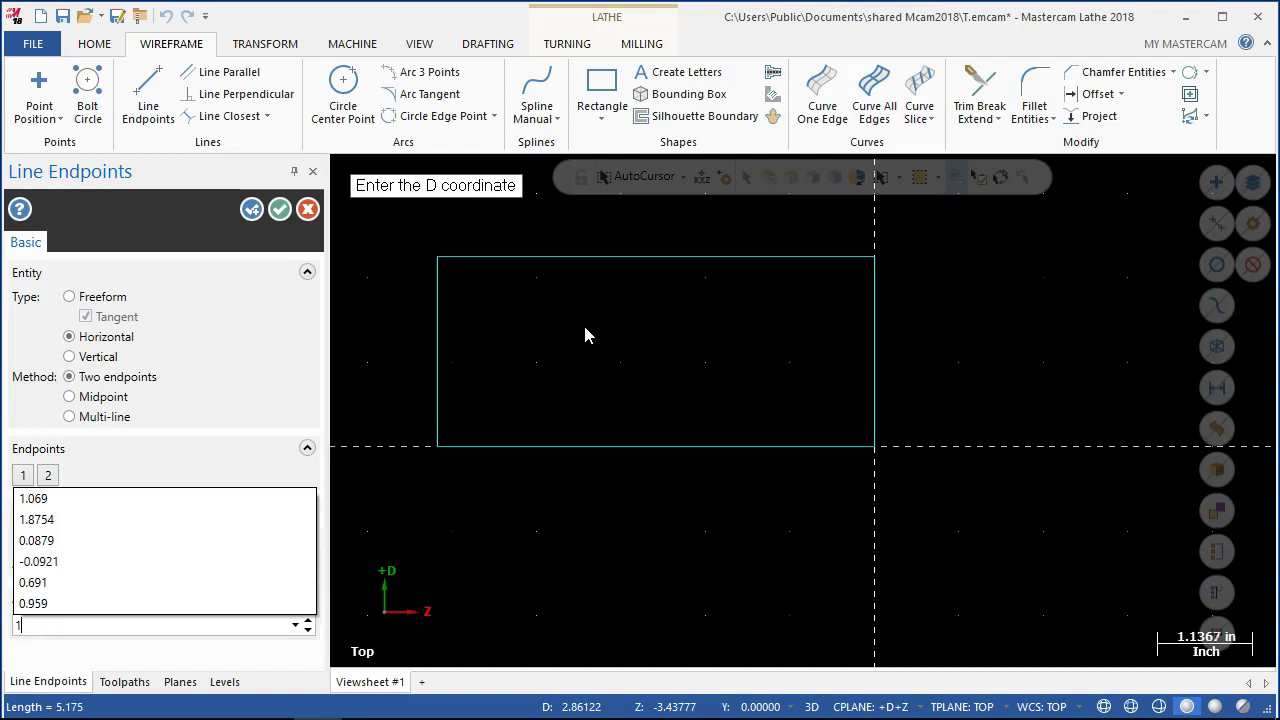
key(Return)
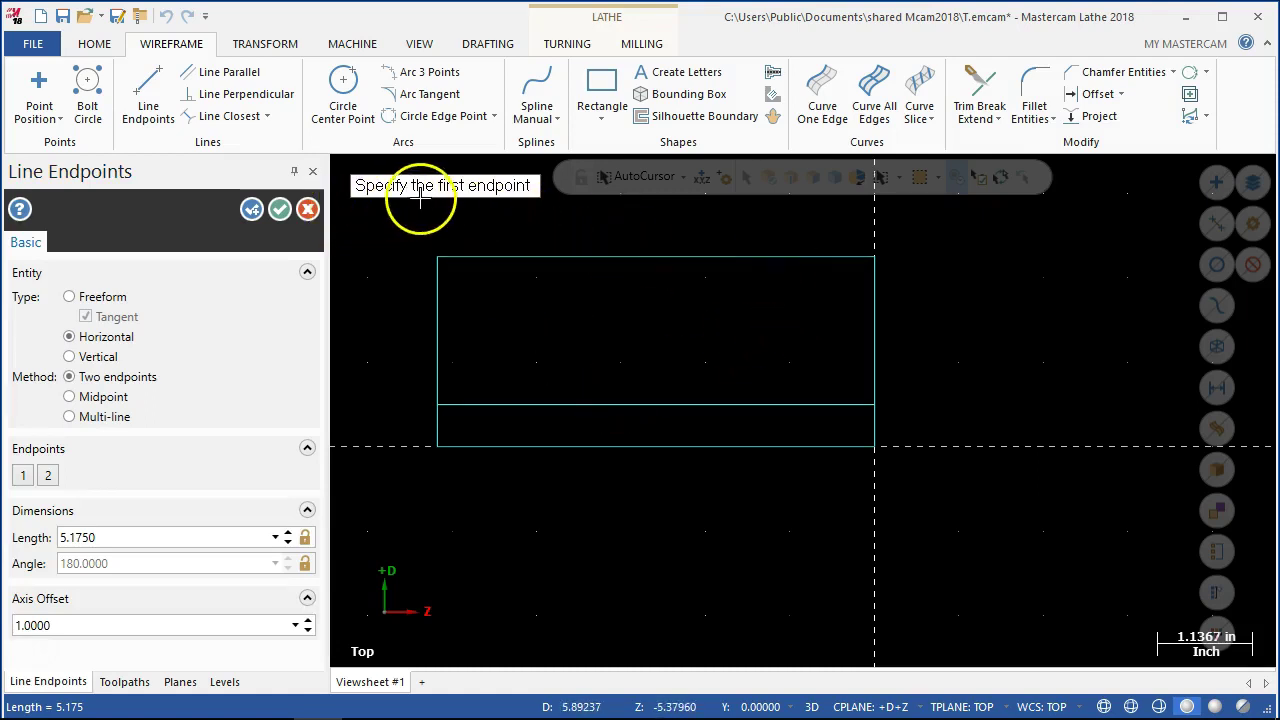
- Draw two more horizontal lines spanning the rectangle's full length, at D coordinates 2 and 2.5
click(873, 259)
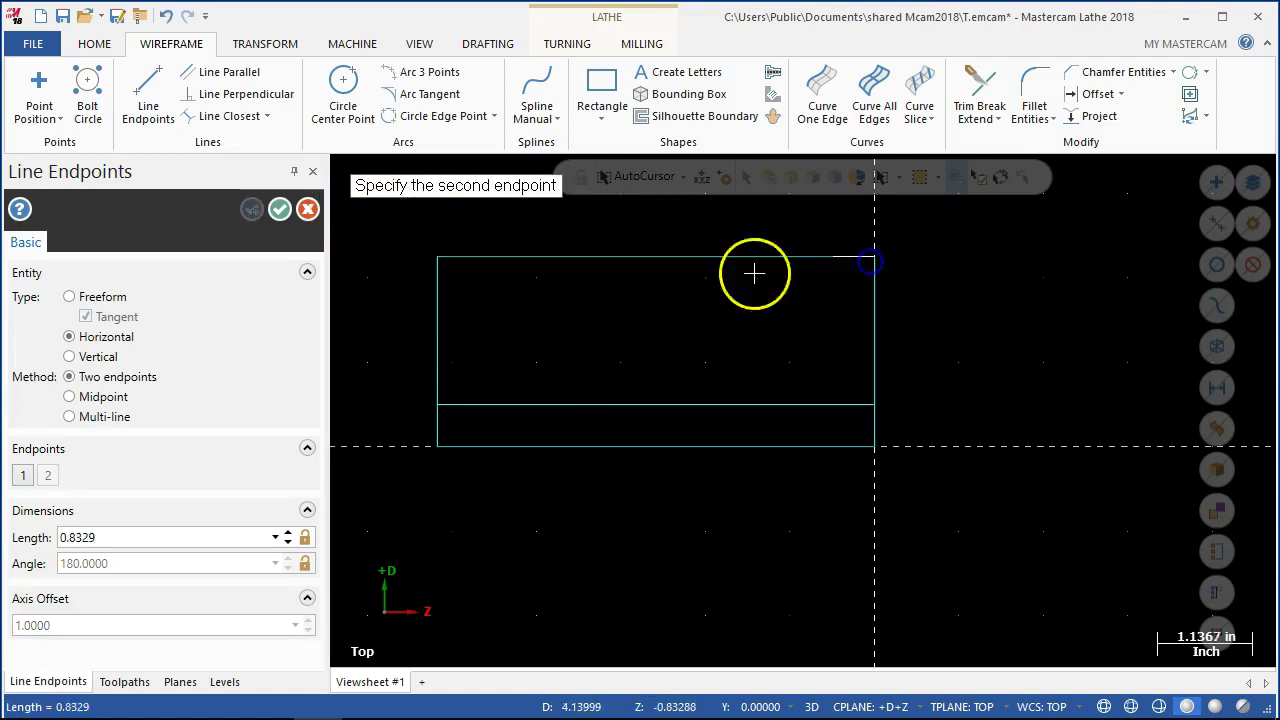
click(434, 260)
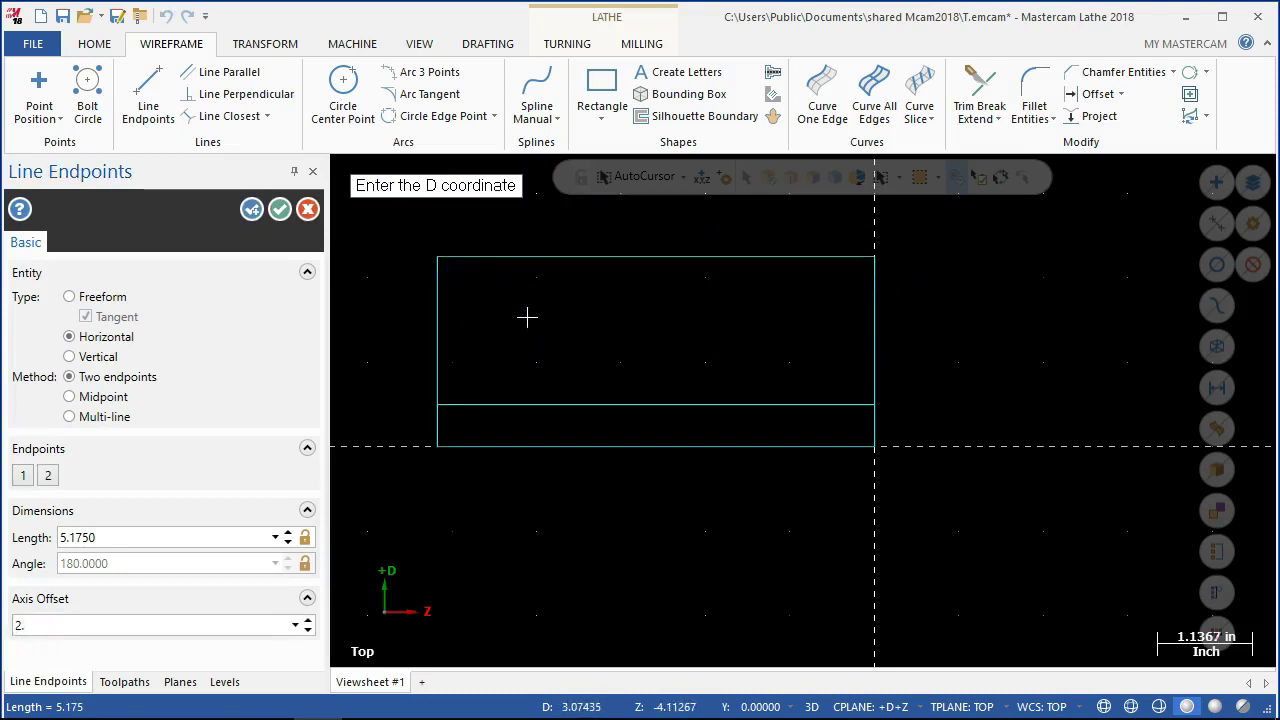
text(2.)
key(Return)
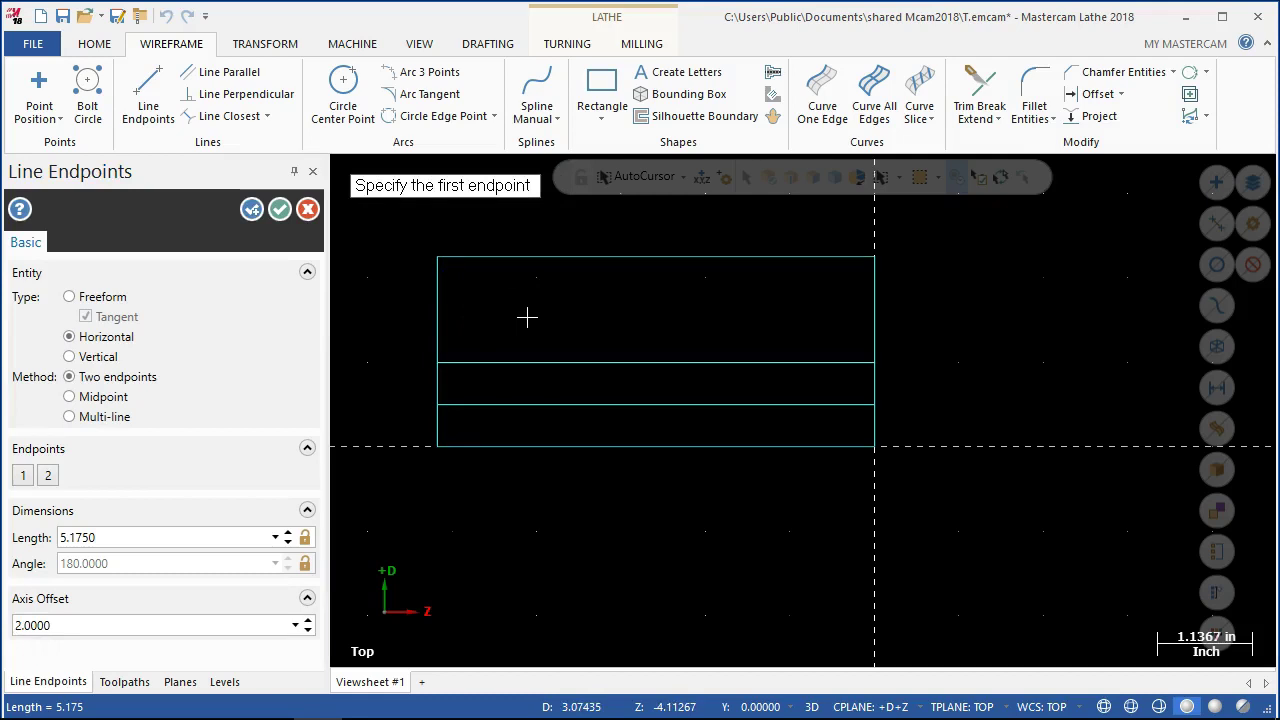
click(872, 258)
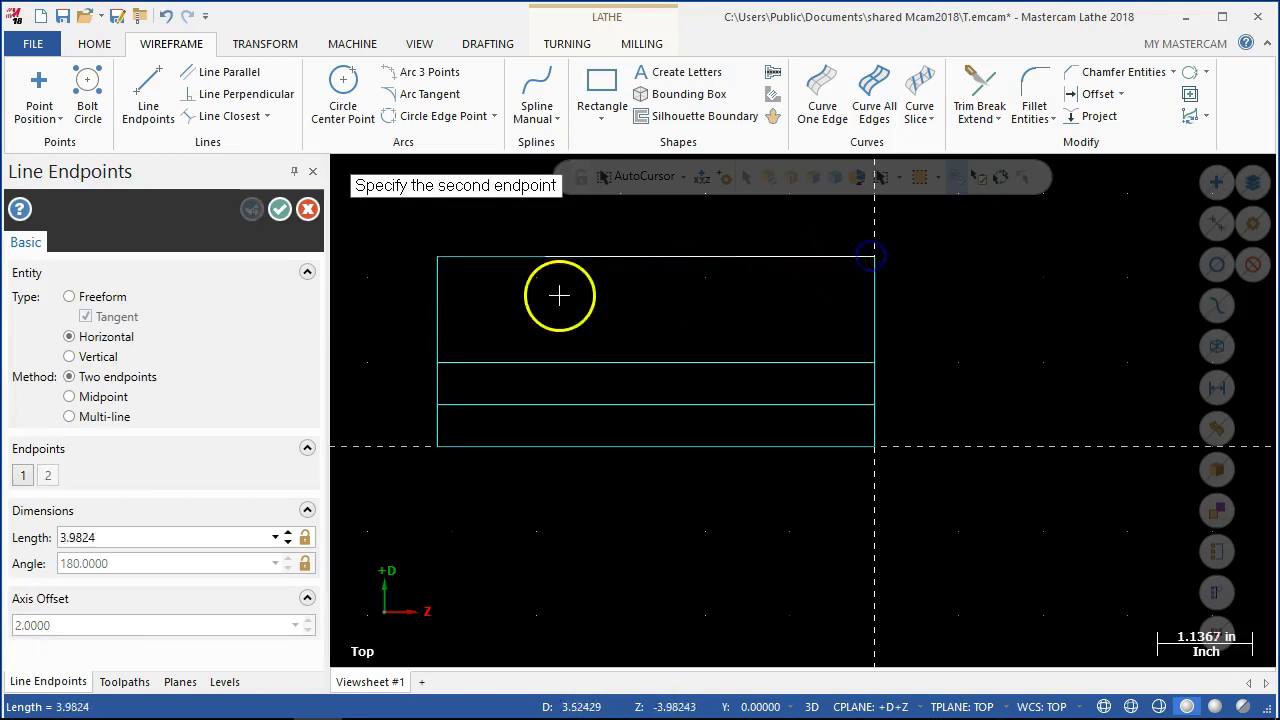
click(440, 261)
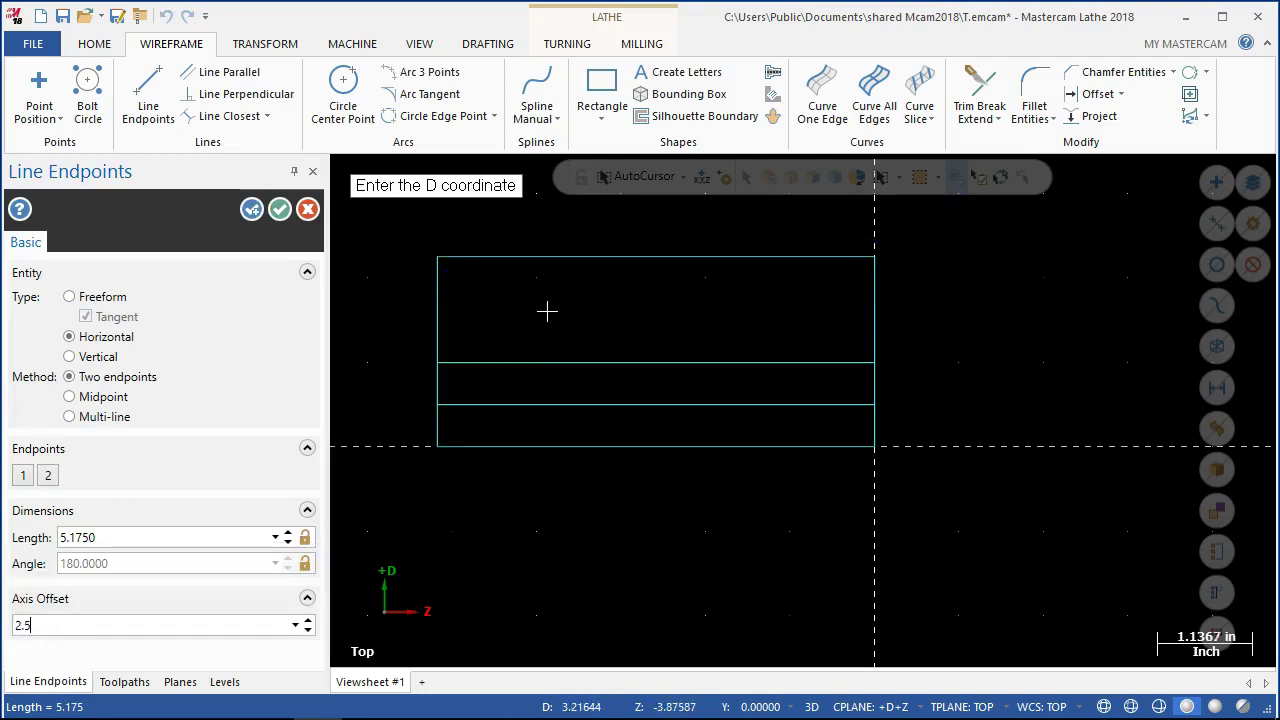
key(Return)
- Check the flange diameter on the drawing in Chrome and add a full-length horizontal line at D 3.75 in Mastercam
mouse_move(486, 712)
click(222, 700)
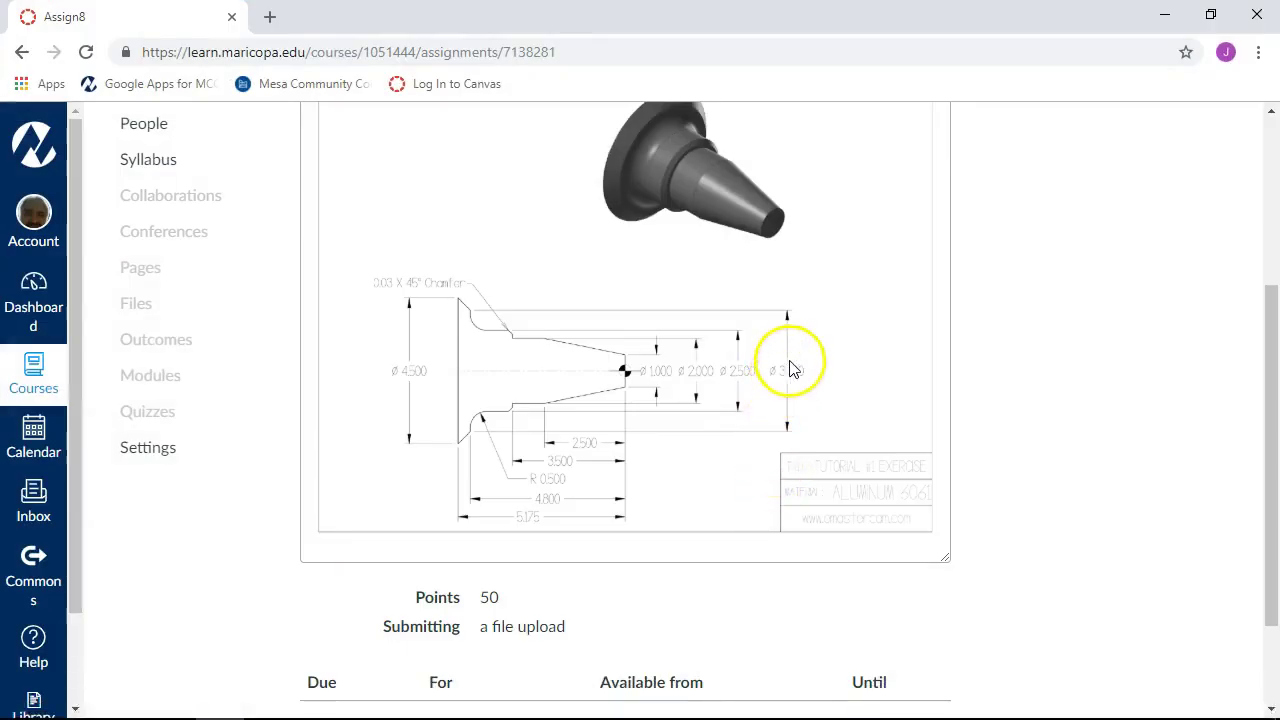
click(1172, 14)
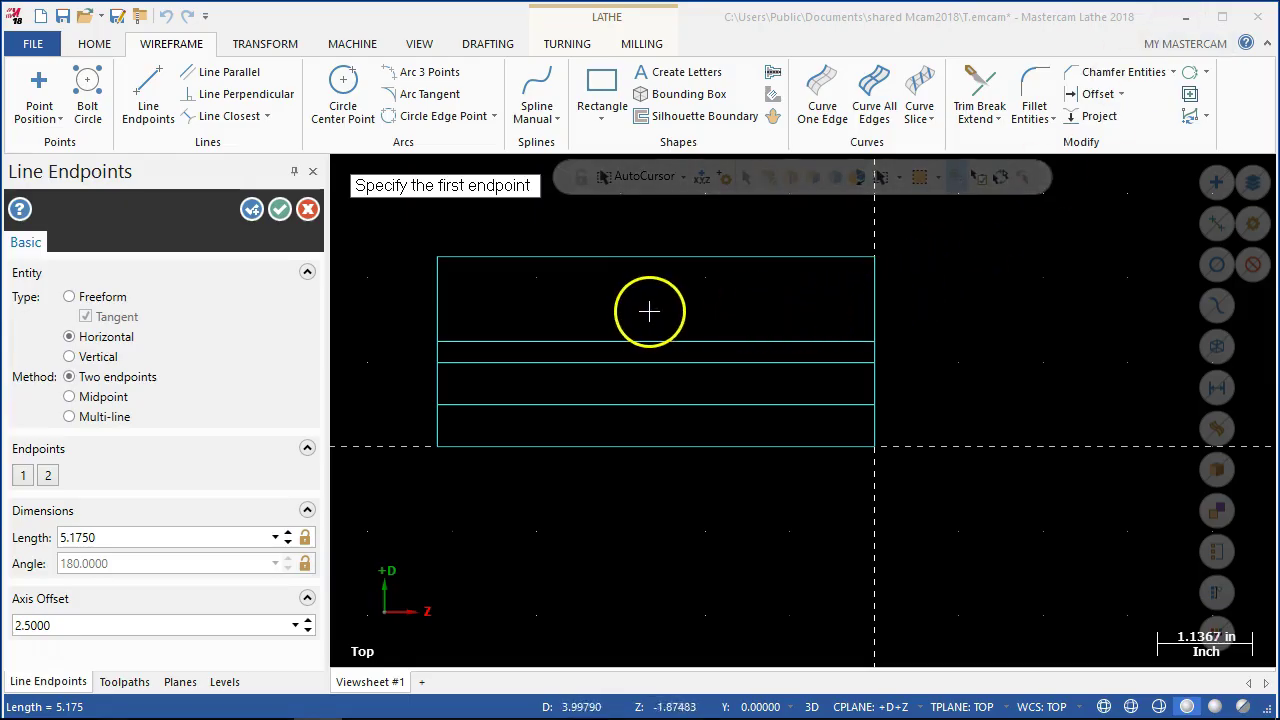
click(875, 257)
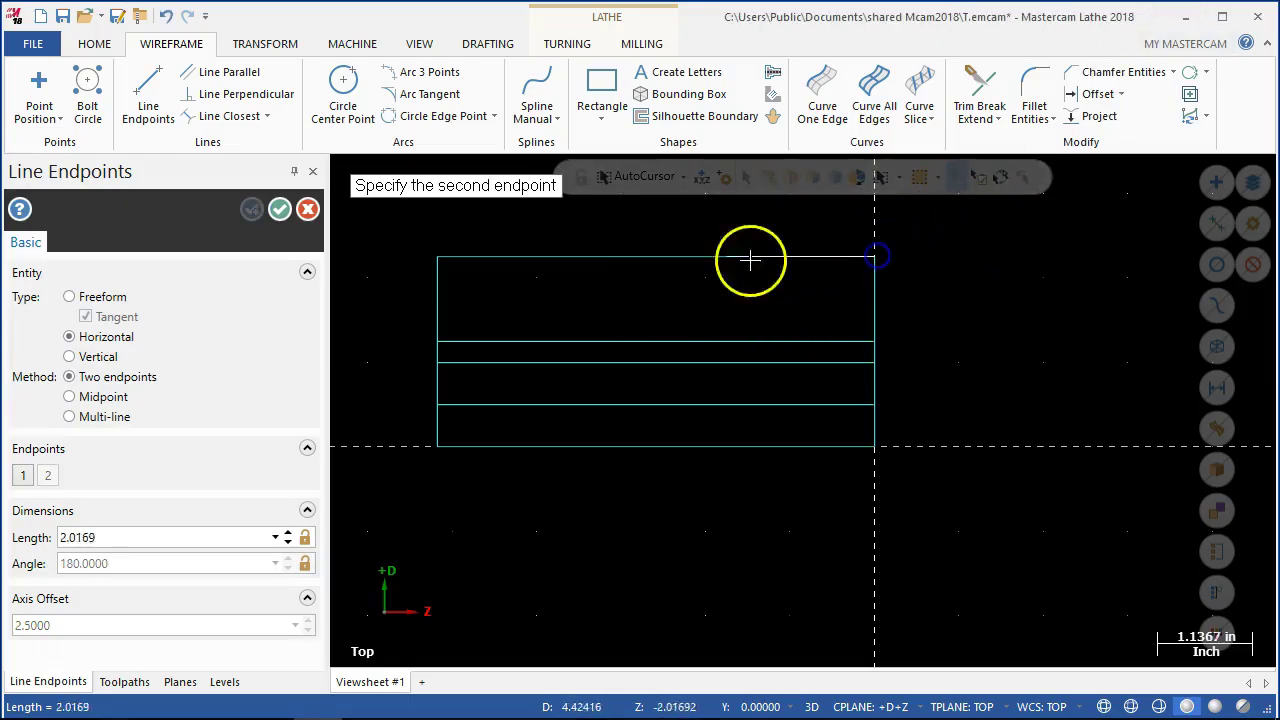
click(436, 258)
text(3)
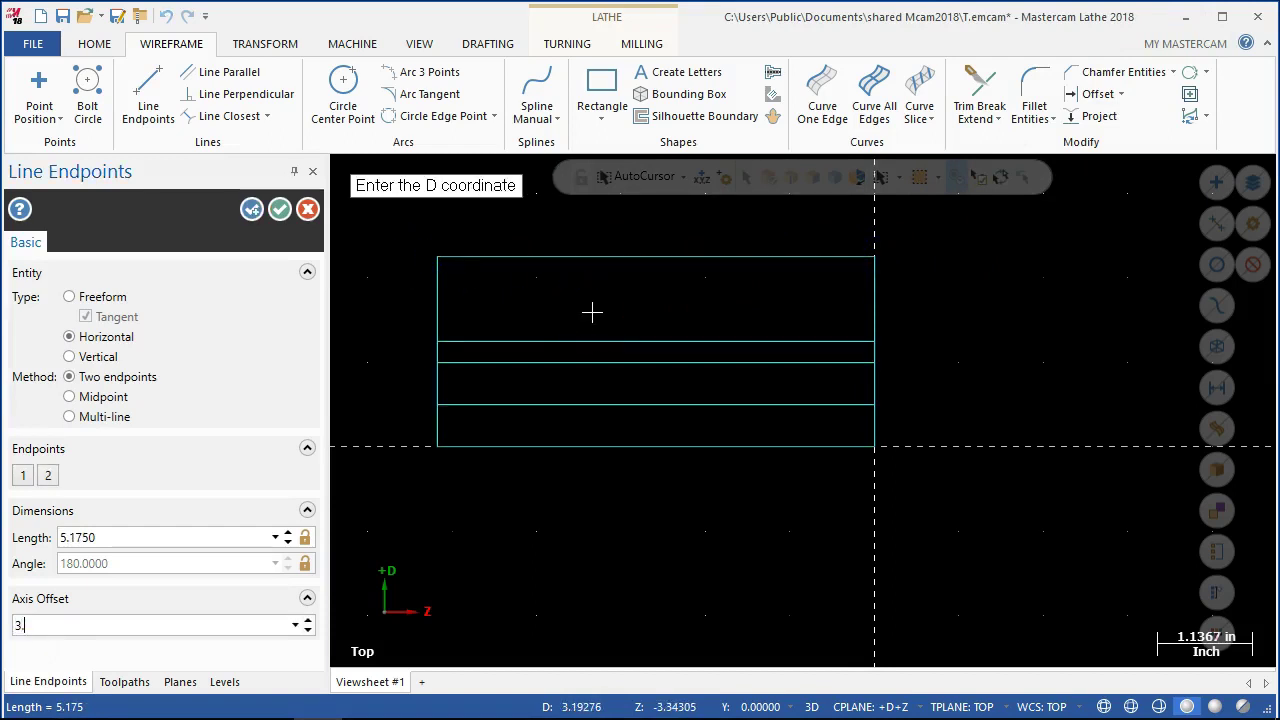
text(.75)
key(Return)
click(572, 329)
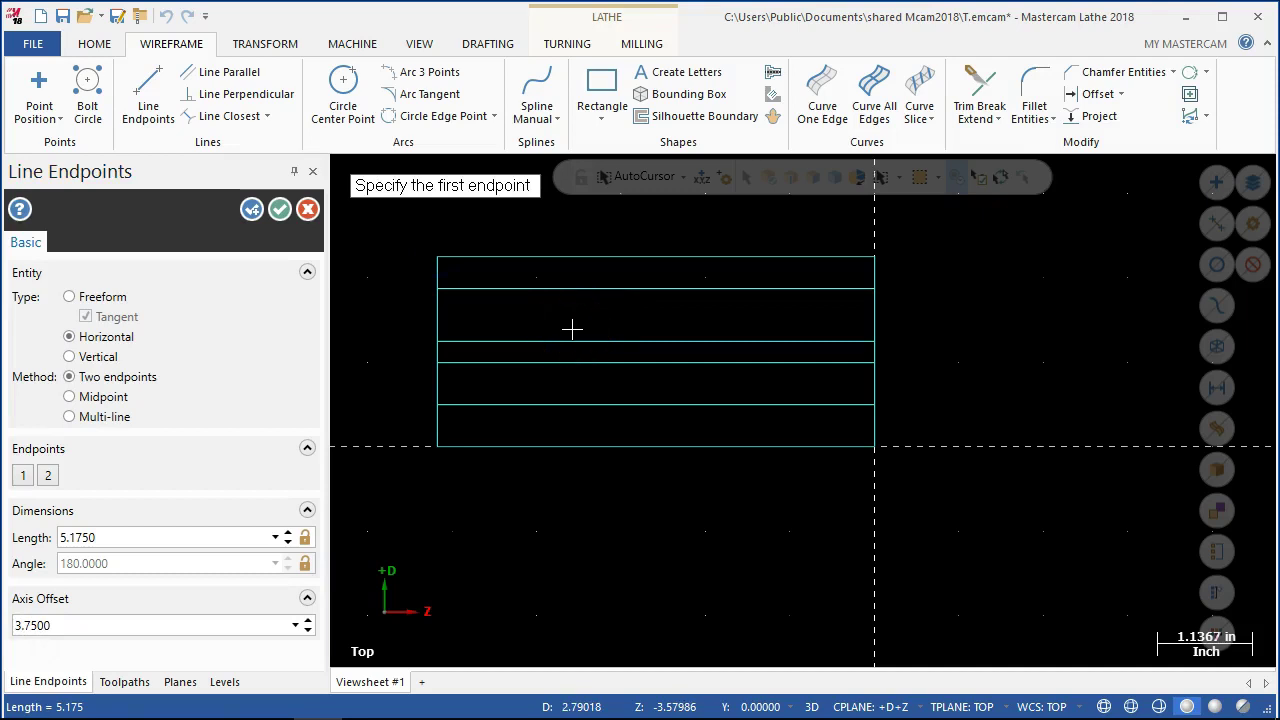
click(279, 209)
- Check the lengths on the Assign8 drawing in Chrome and, back in Mastercam, offset a copy of the rectangle's right edge 2.5 inward
mouse_move(268, 705)
mouse_move(362, 708)
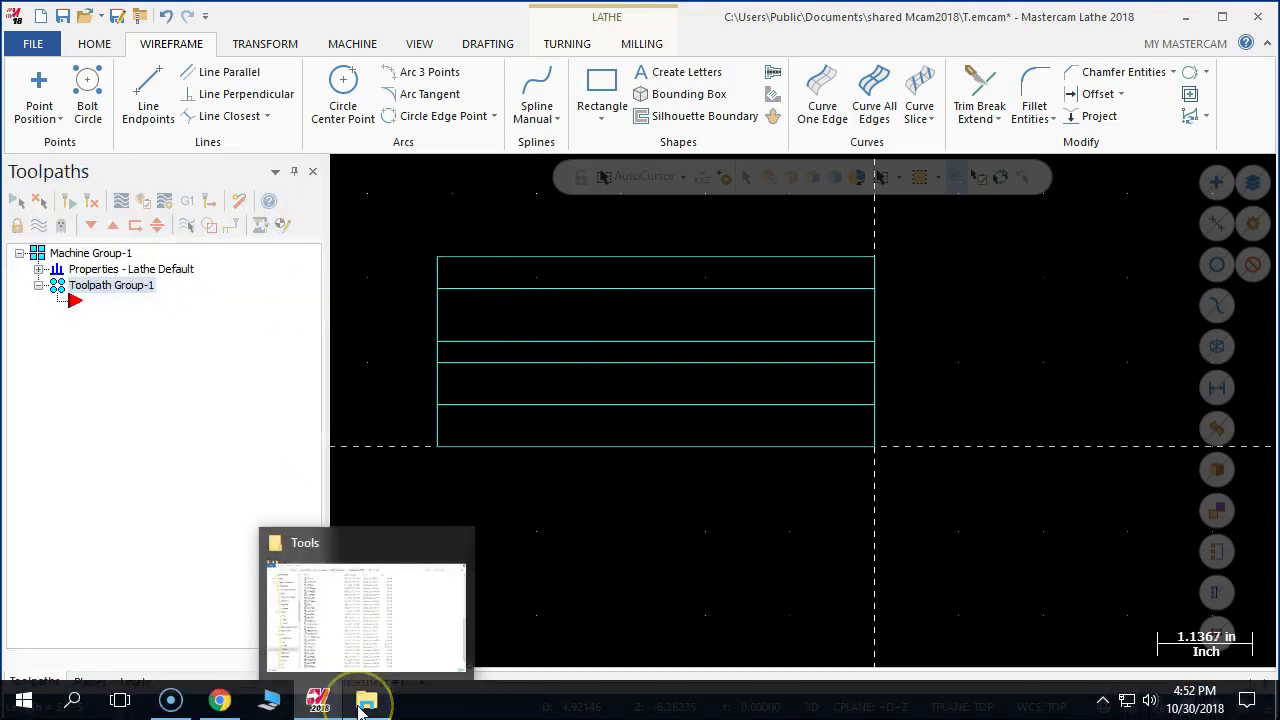
click(222, 703)
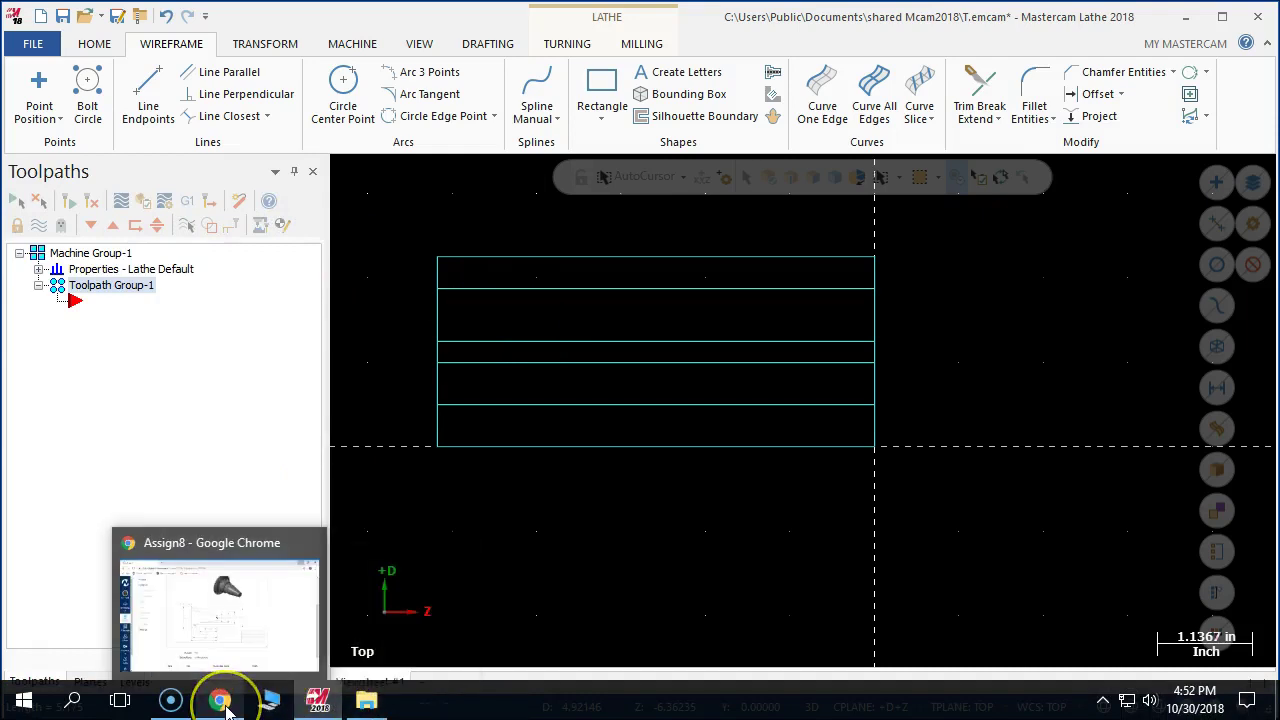
click(226, 708)
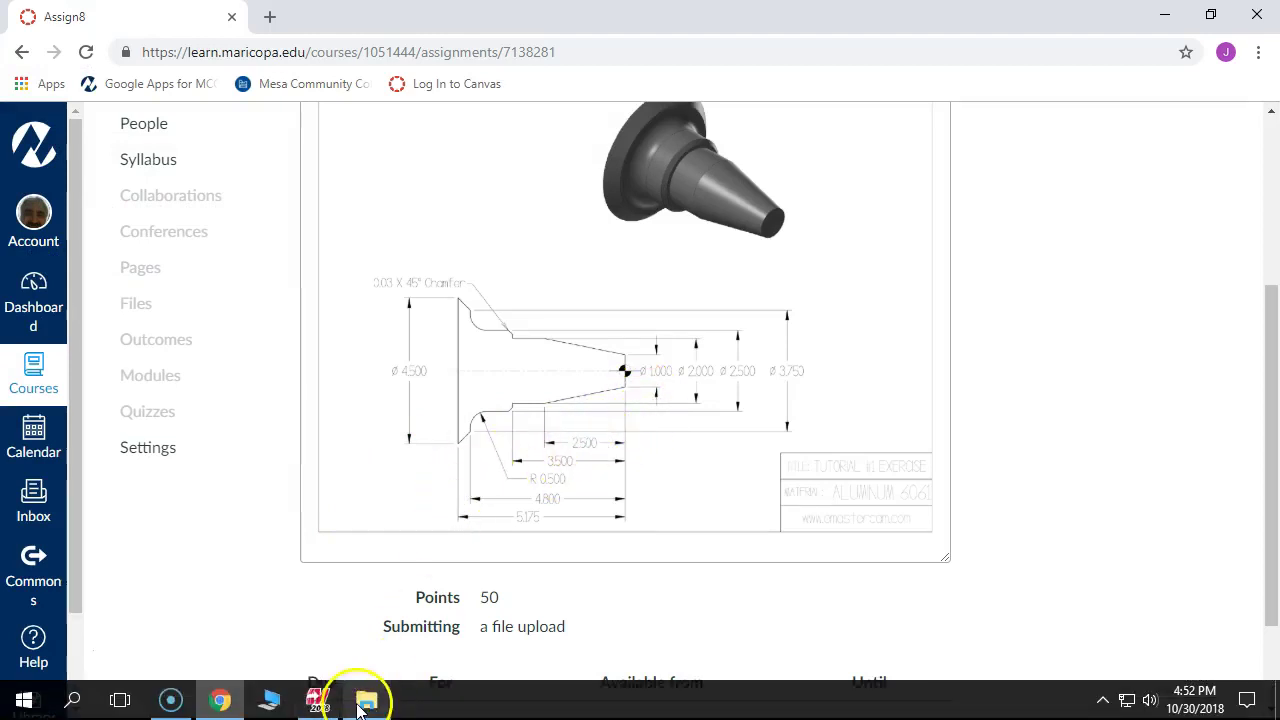
click(318, 700)
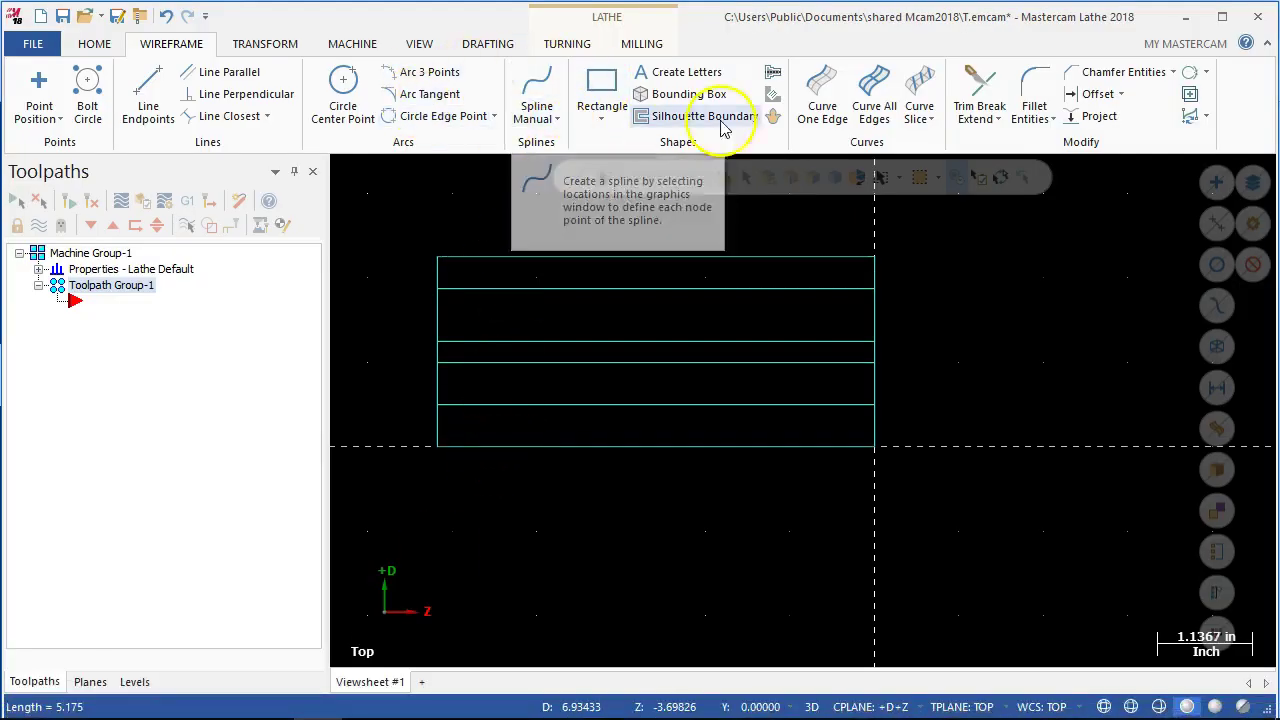
click(1100, 94)
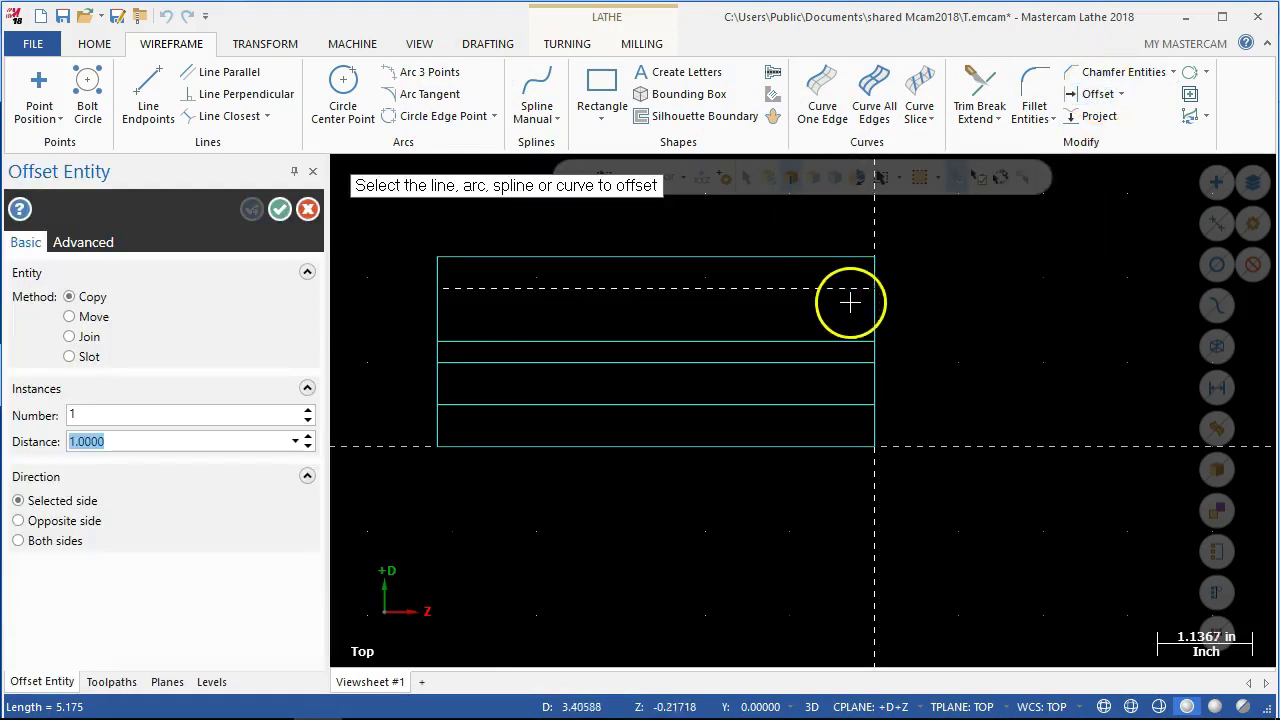
click(868, 308)
click(127, 443)
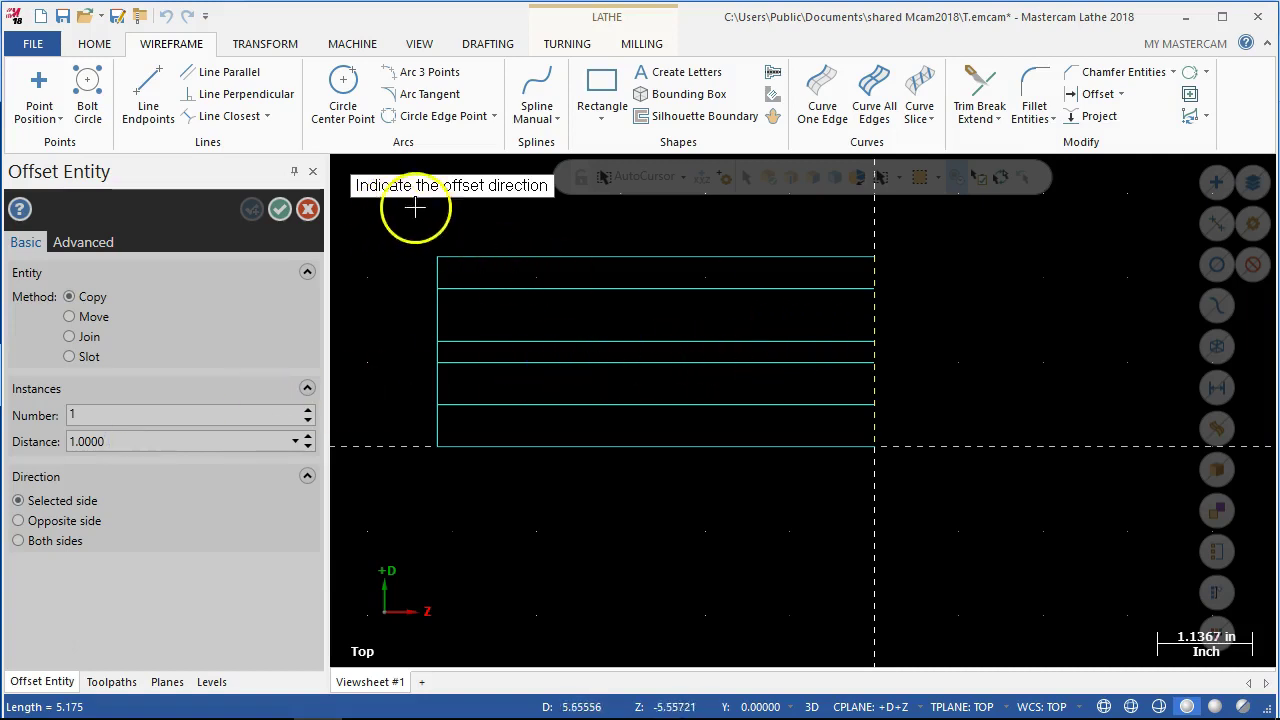
click(590, 290)
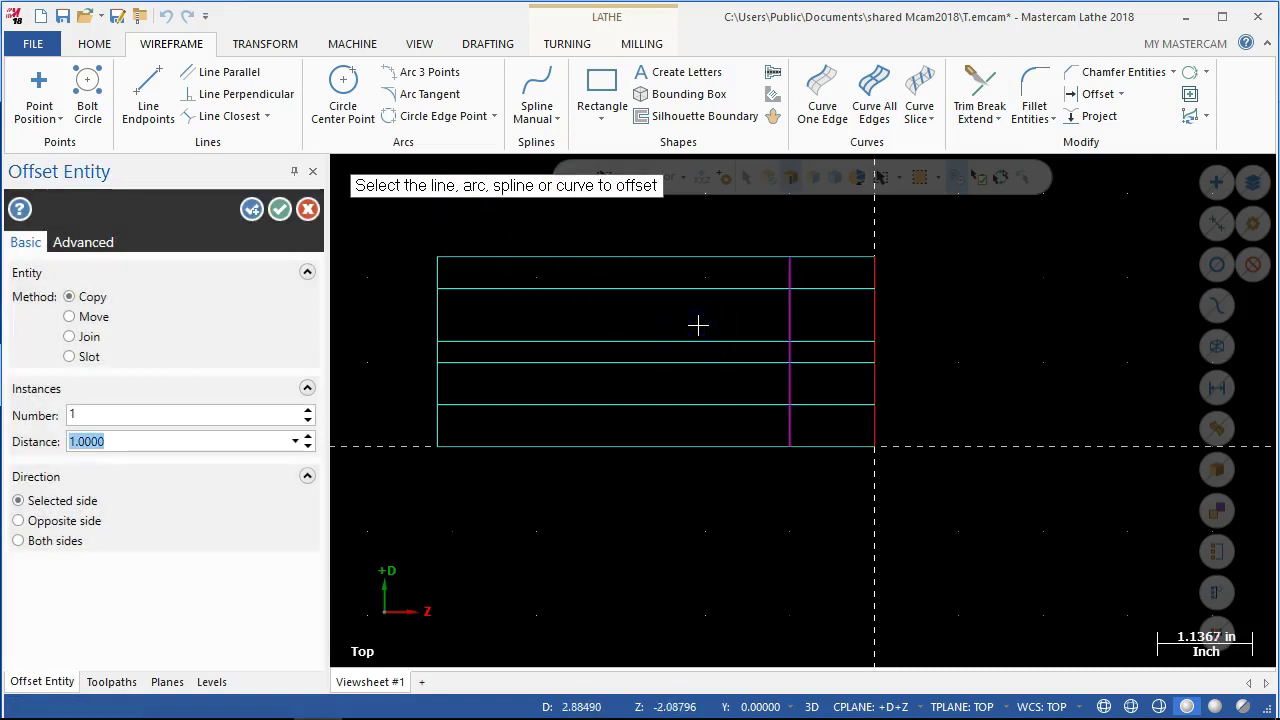
key(Return)
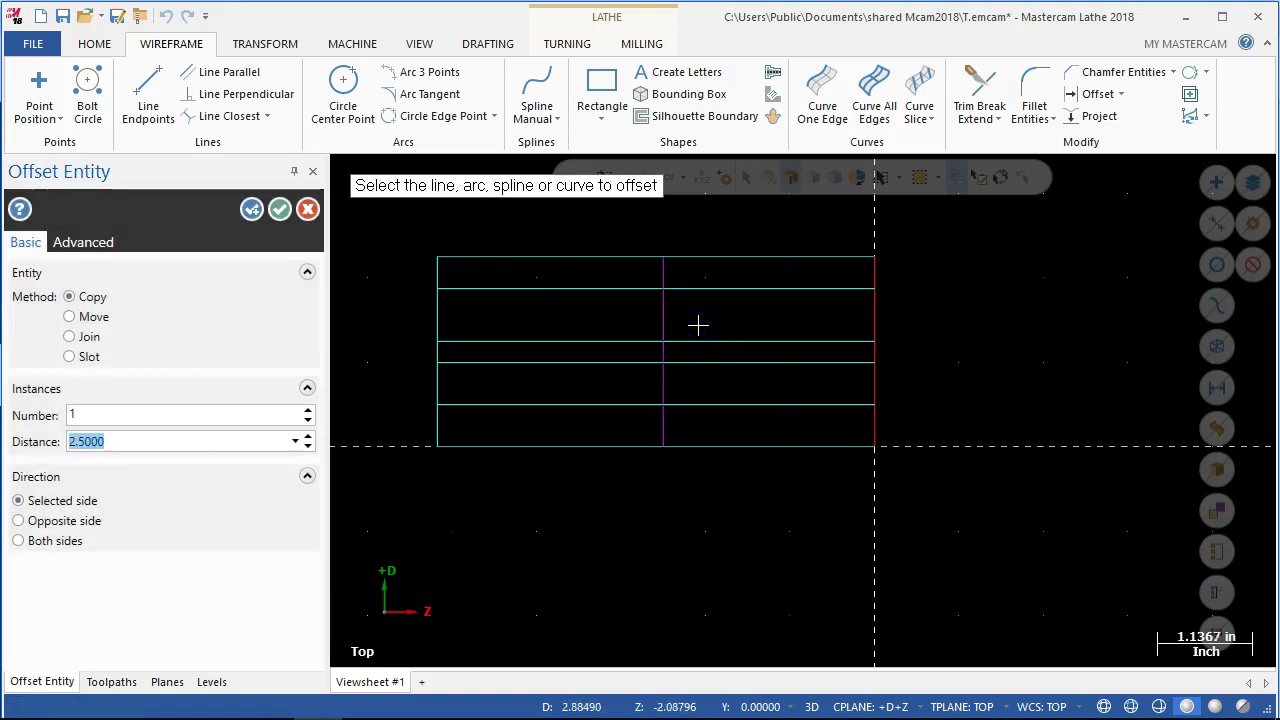
click(252, 211)
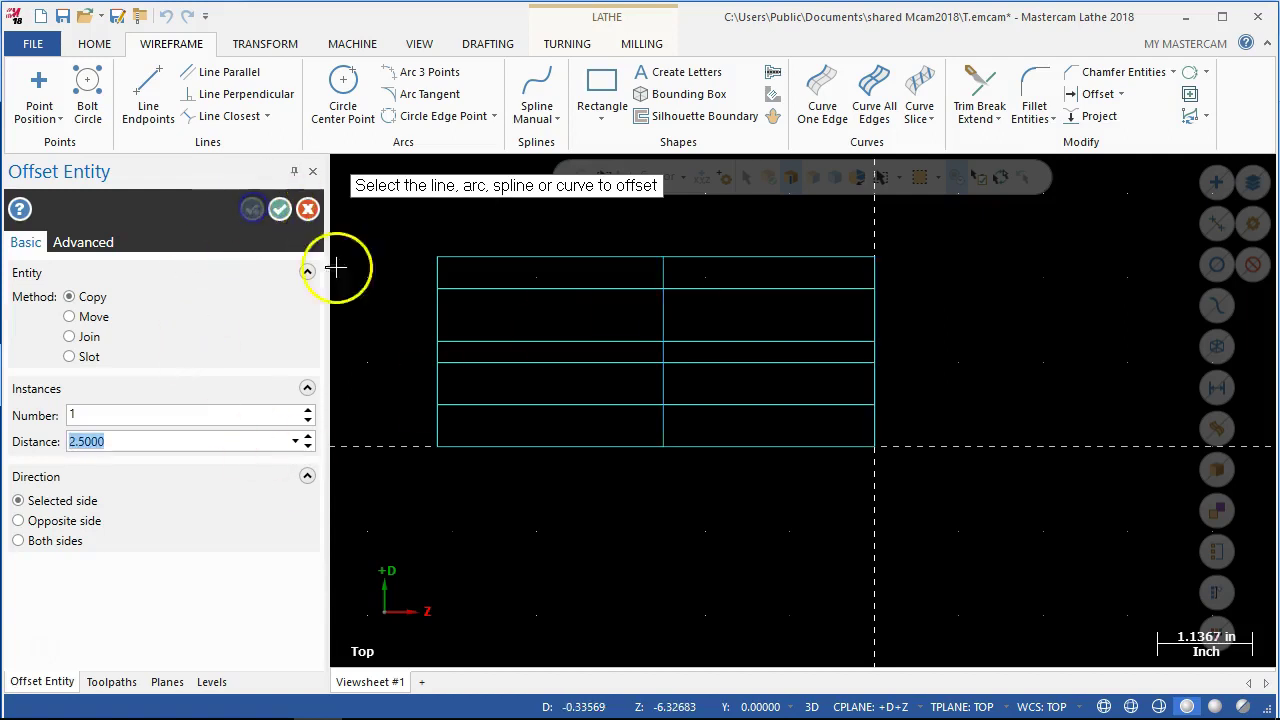
- Offset another copy of the rectangle's right edge 3.5 toward the flange end
click(874, 317)
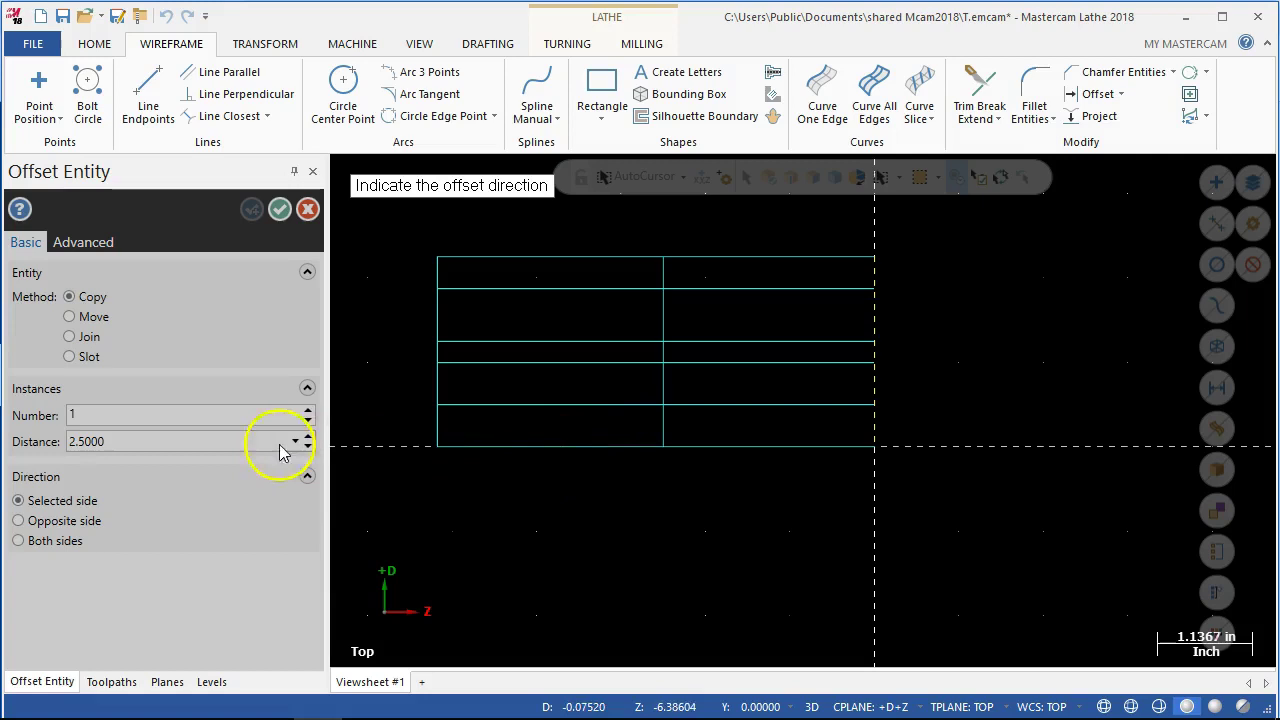
click(634, 317)
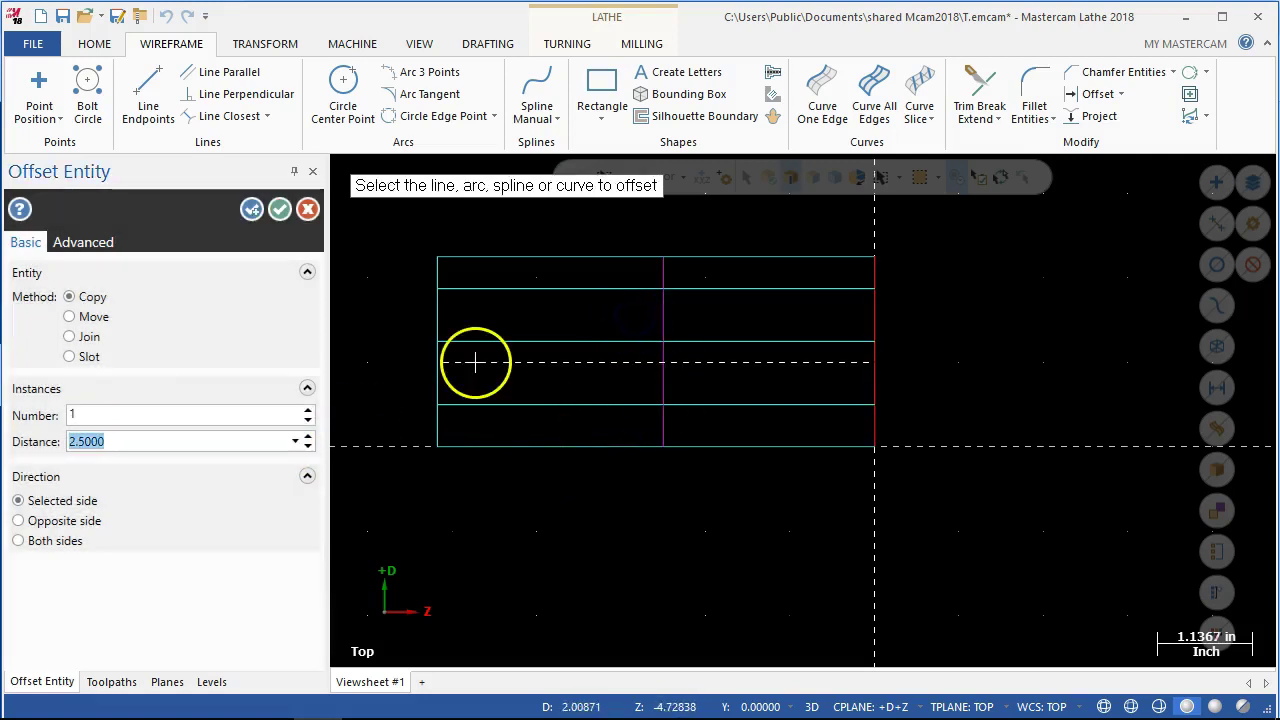
text(3.5)
key(Return)
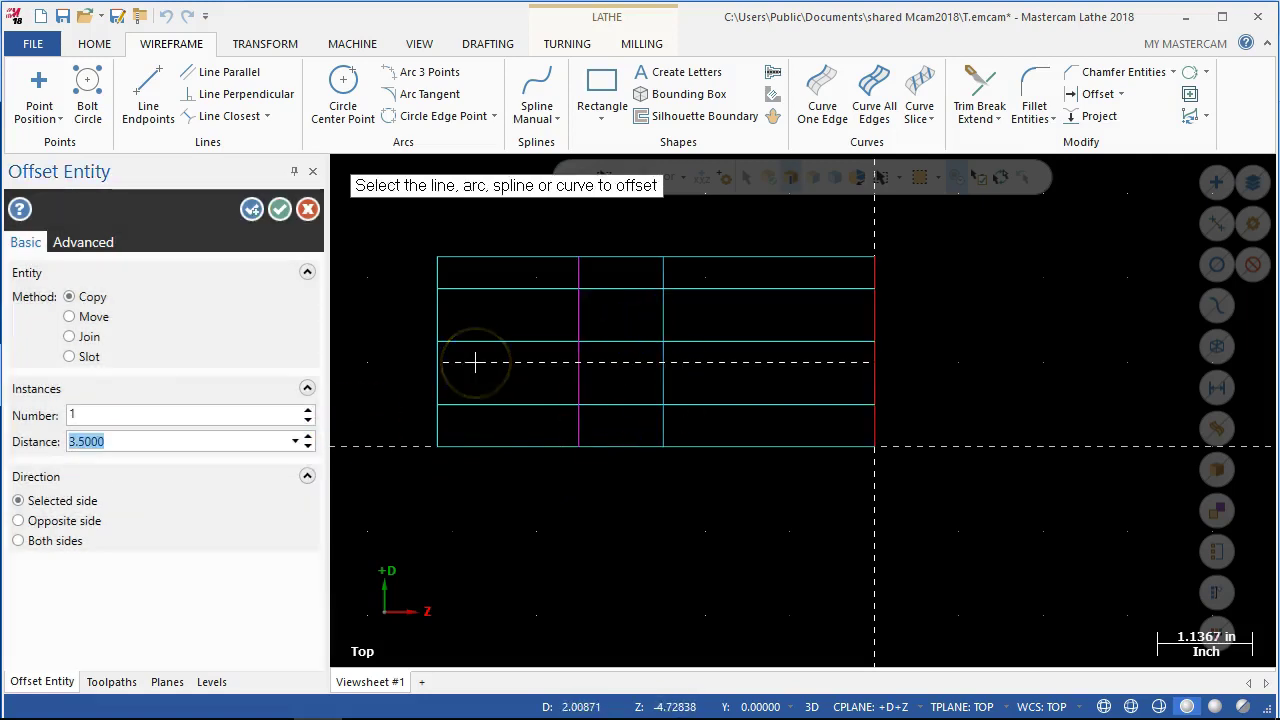
click(254, 211)
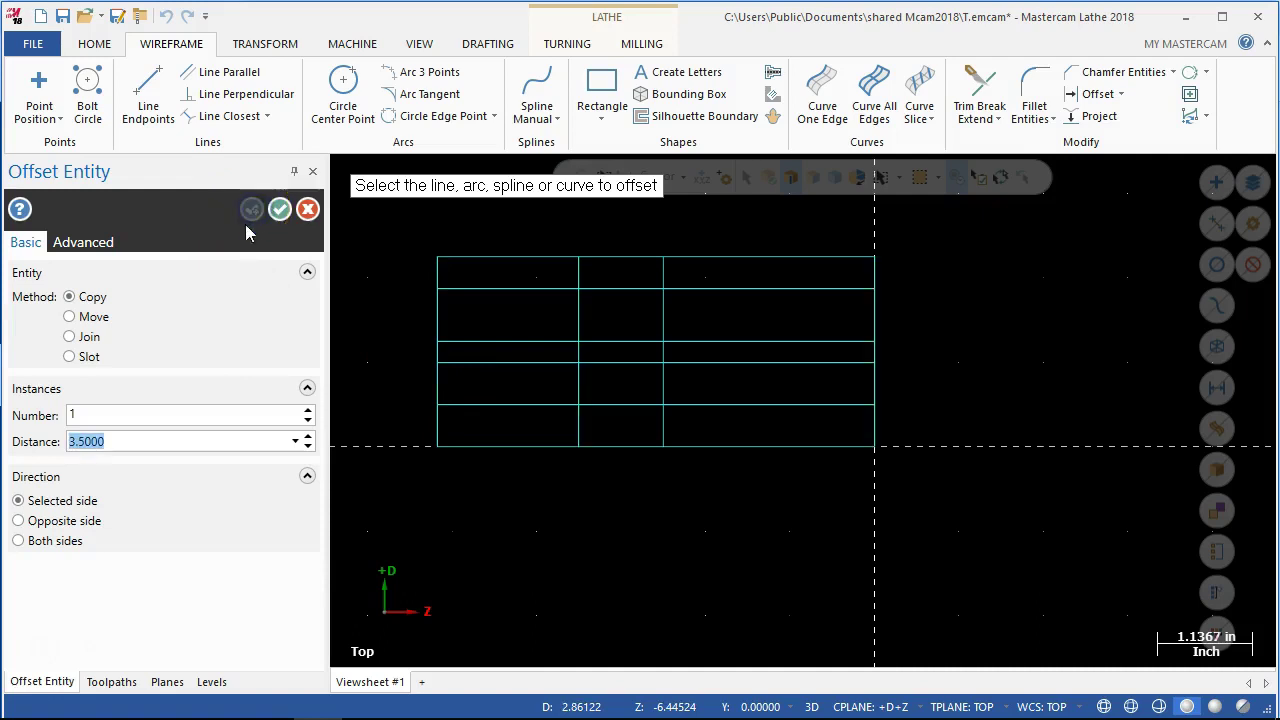
- Check the flange length on the drawing in Chrome and, back in Mastercam, offset a copy of the right edge 4.8 inward
mouse_move(414, 716)
click(222, 702)
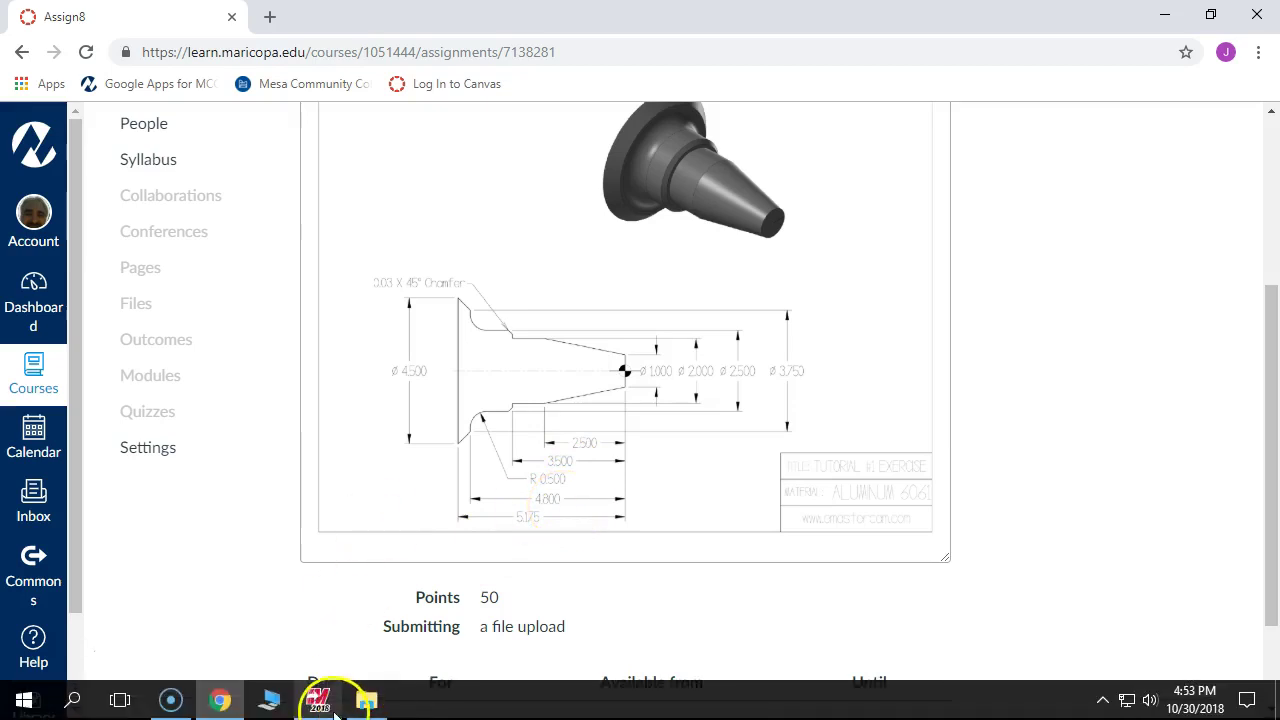
click(307, 704)
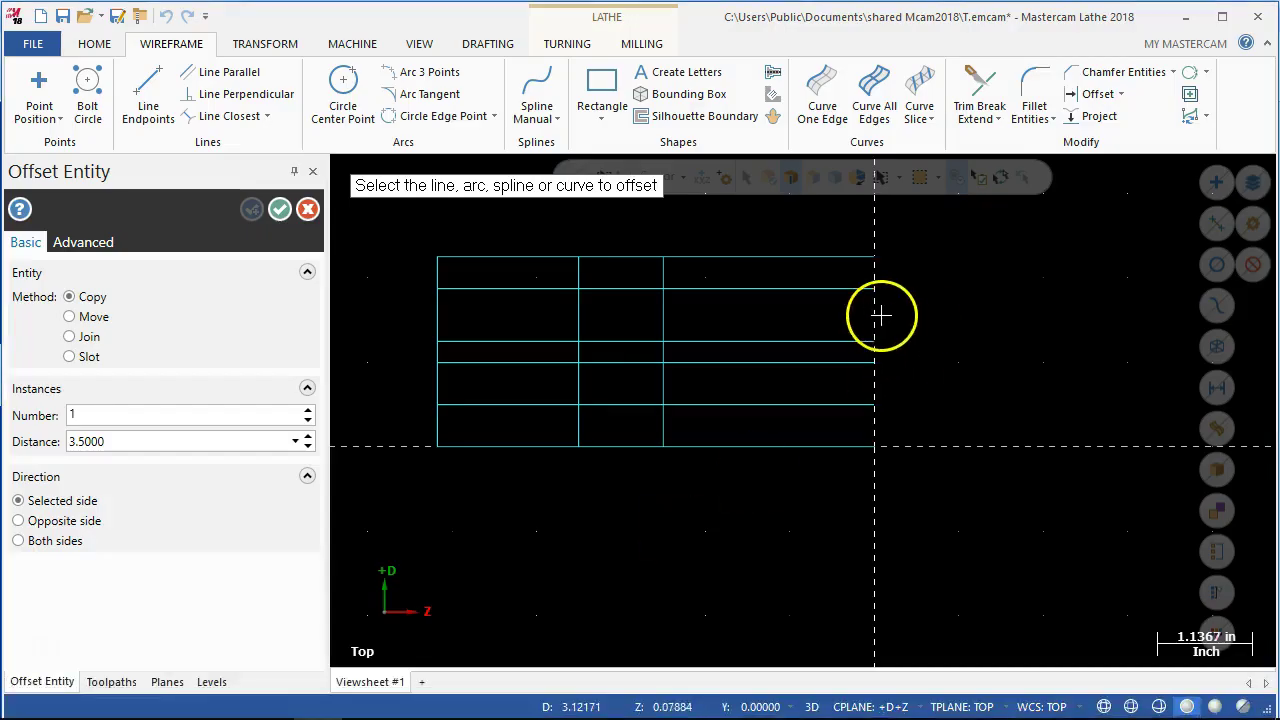
click(879, 316)
click(762, 335)
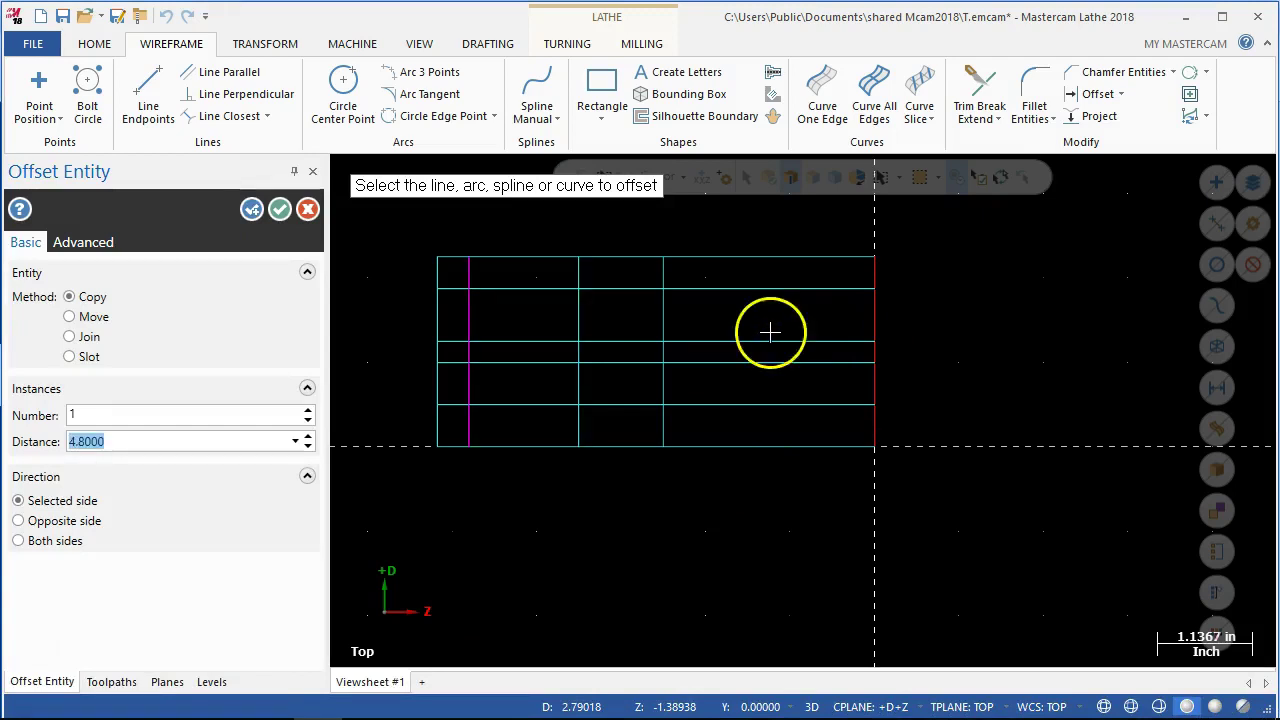
click(279, 210)
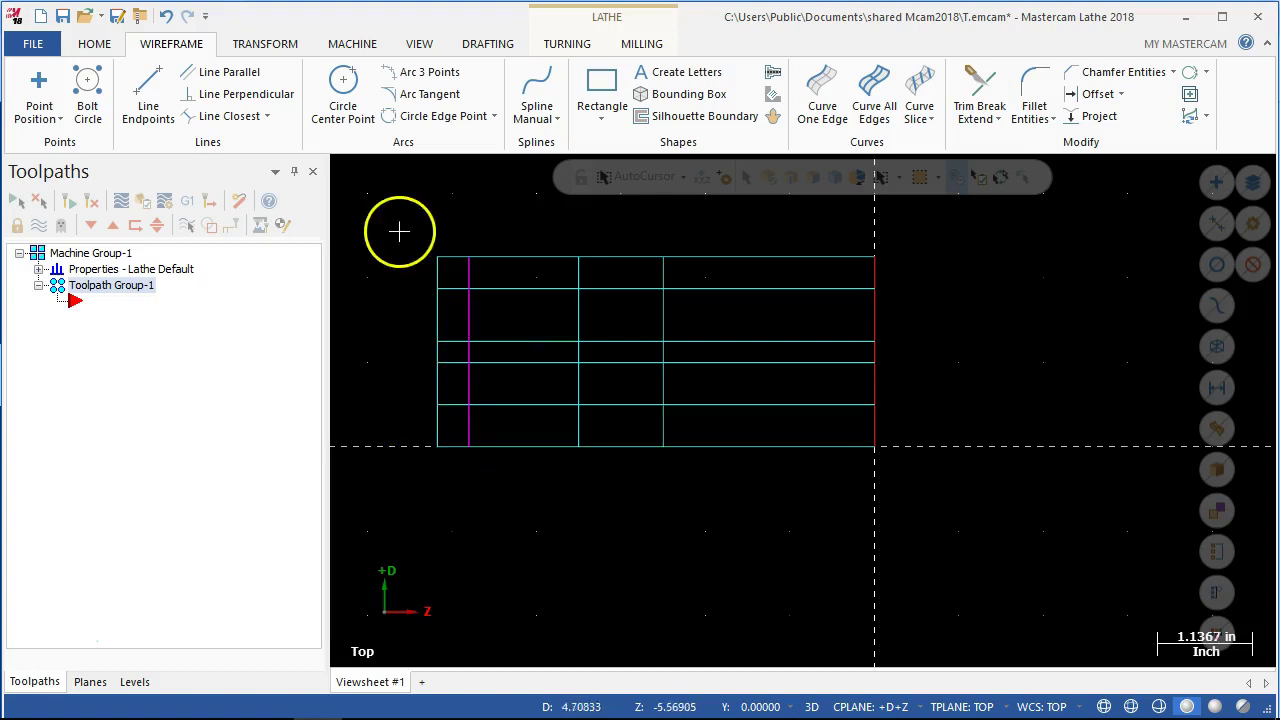
- Clear the result colors from the offset lines
right_click(418, 262)
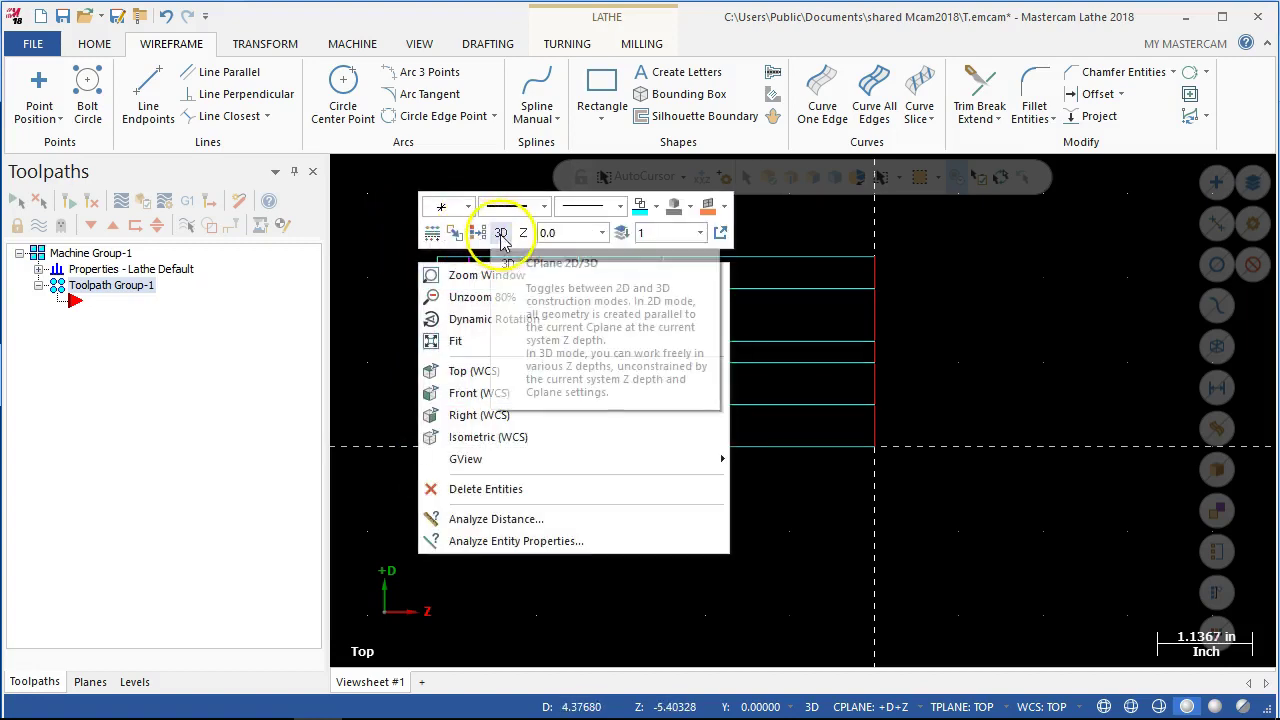
click(476, 230)
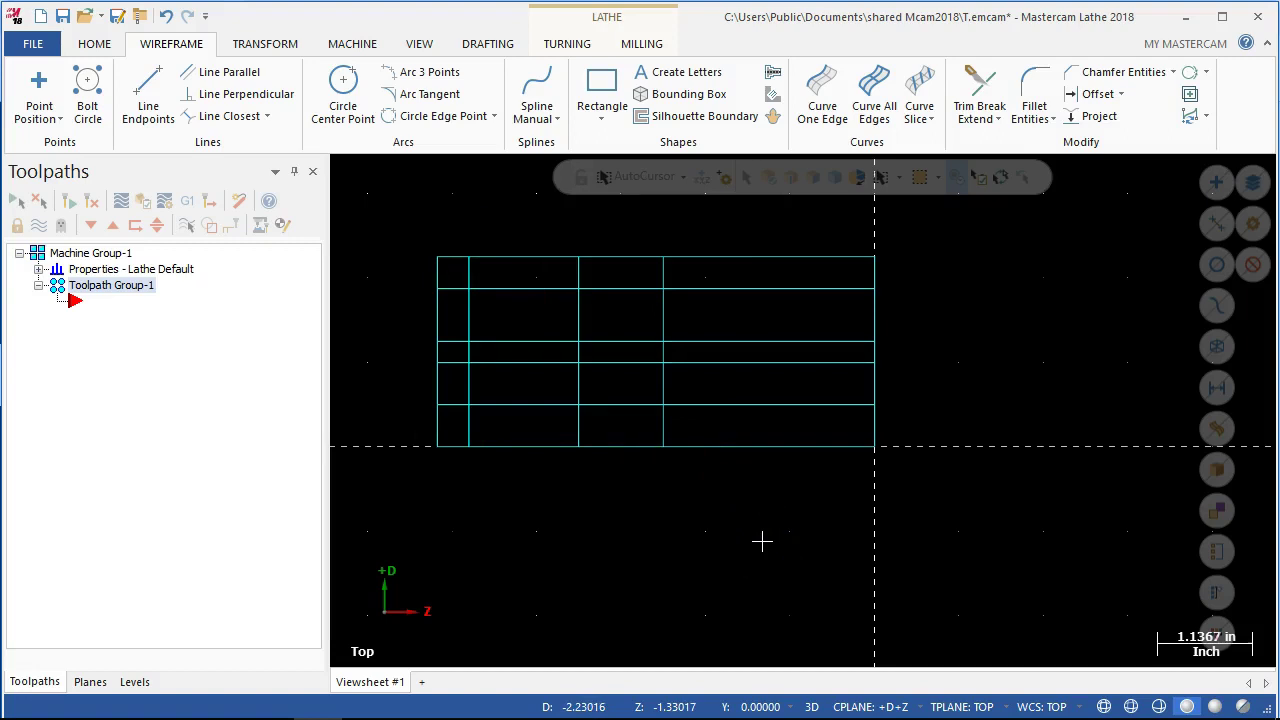
click(761, 541)
click(590, 522)
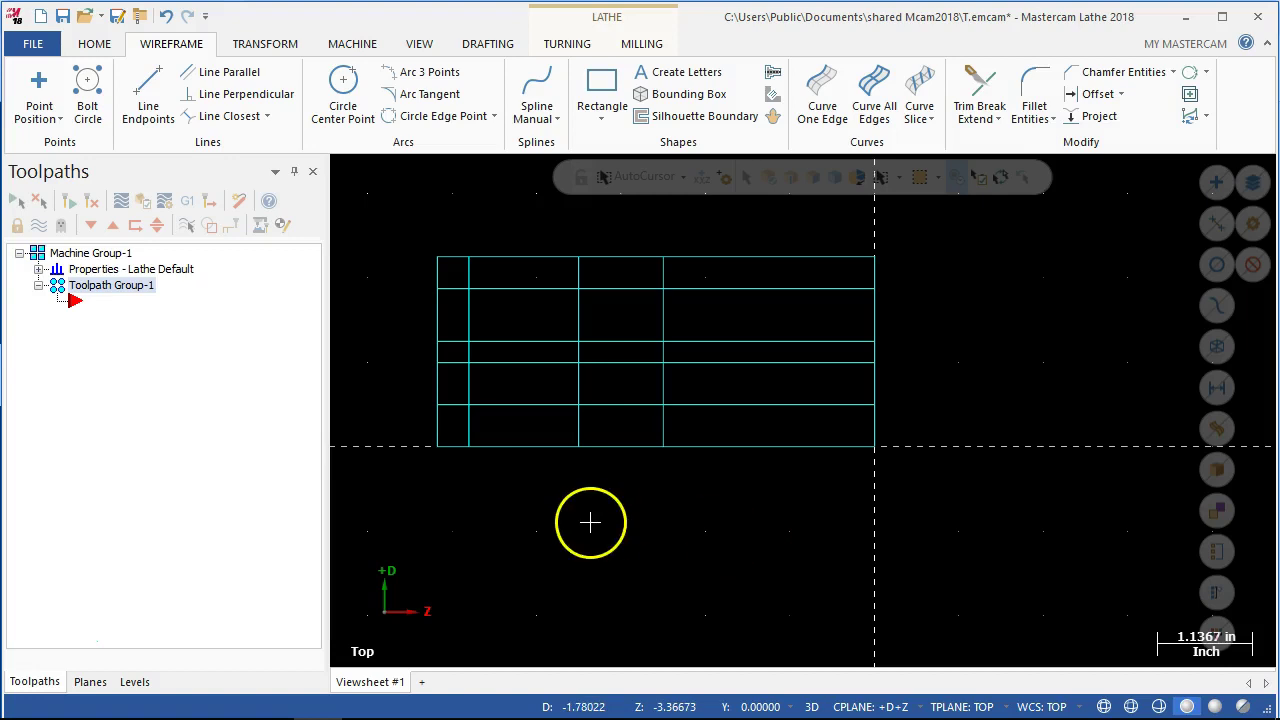
click(587, 497)
- Check the taper on the drawing in Chrome and, back in Mastercam, draw a freeform line from the right edge at D 1 to the 2.5 offset line at D 2
mouse_move(300, 712)
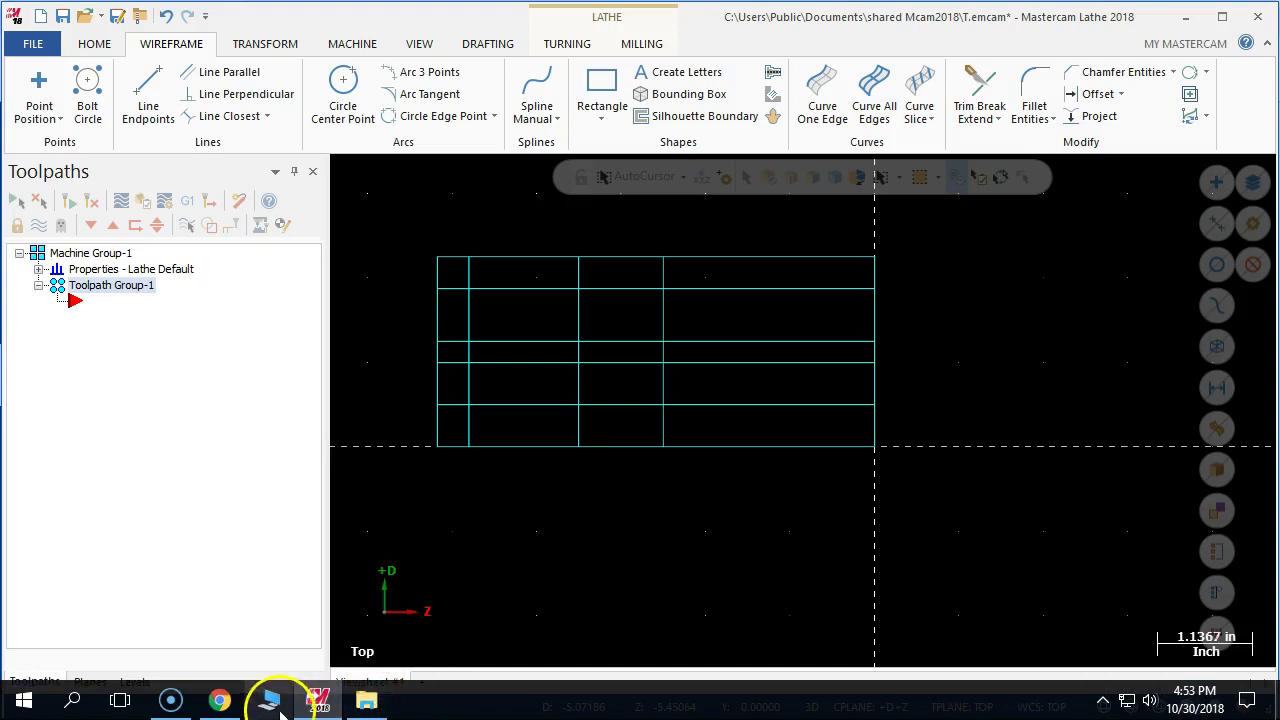
click(219, 698)
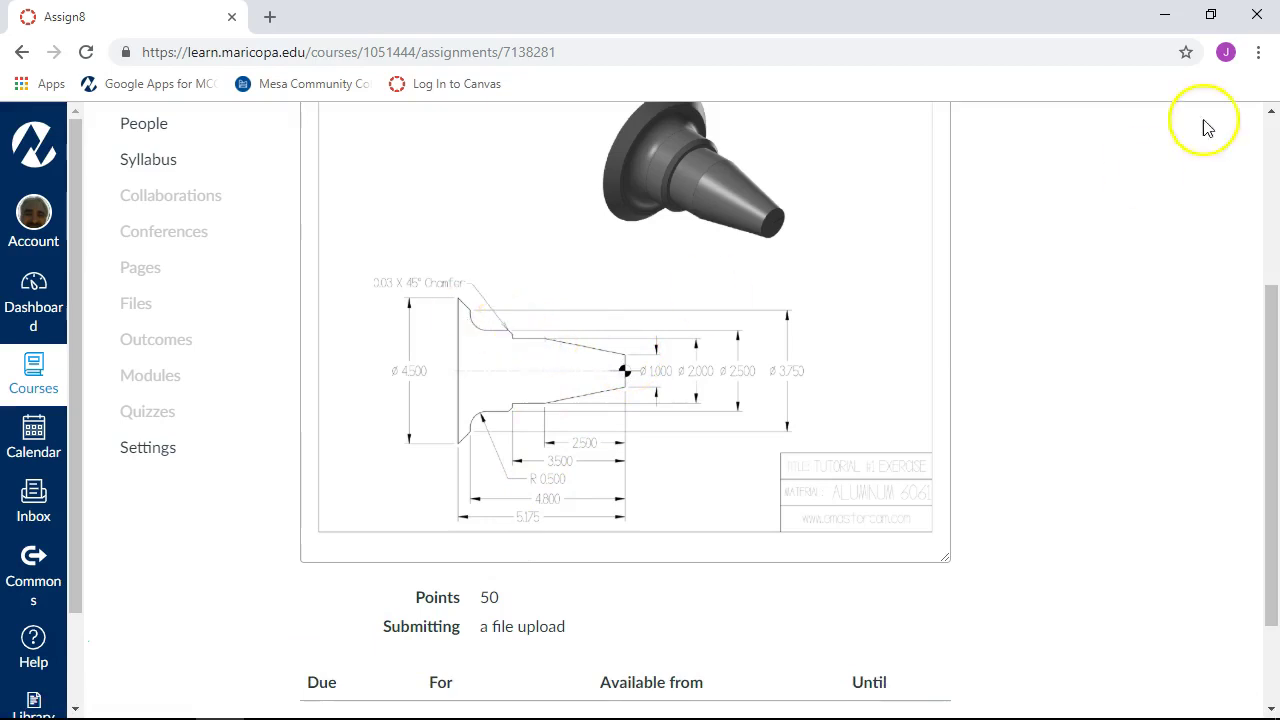
click(1164, 16)
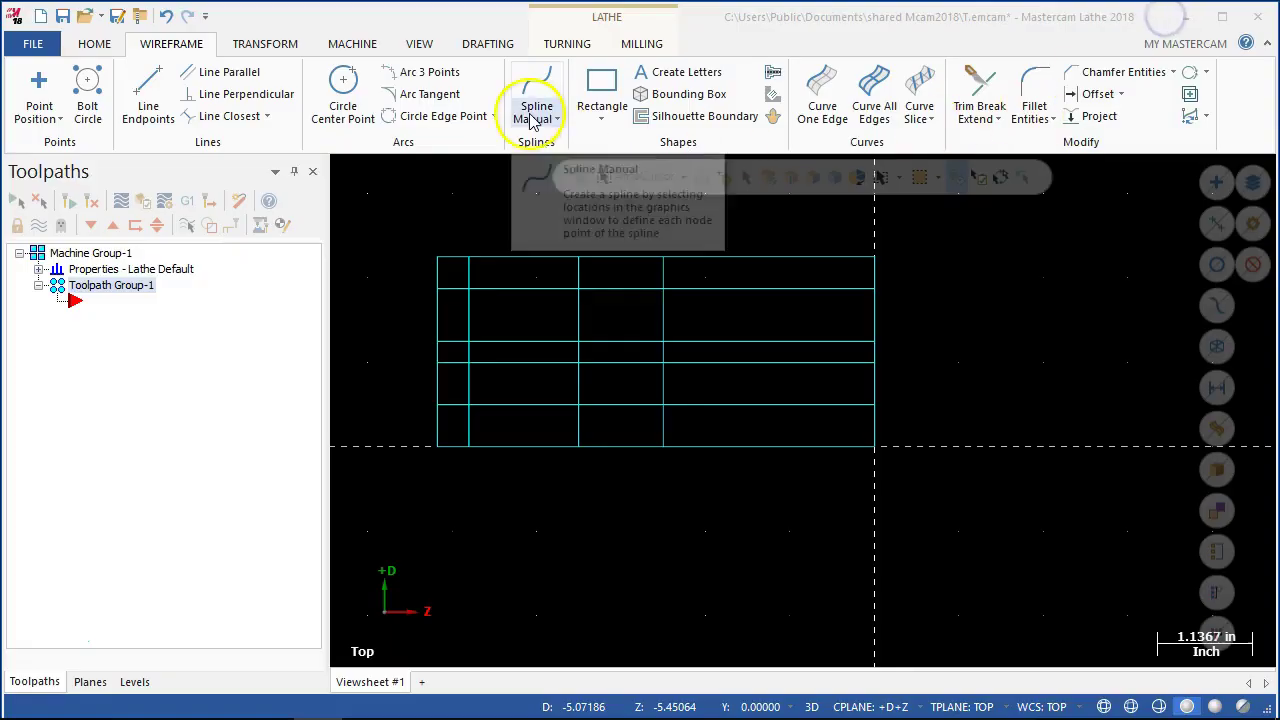
click(148, 96)
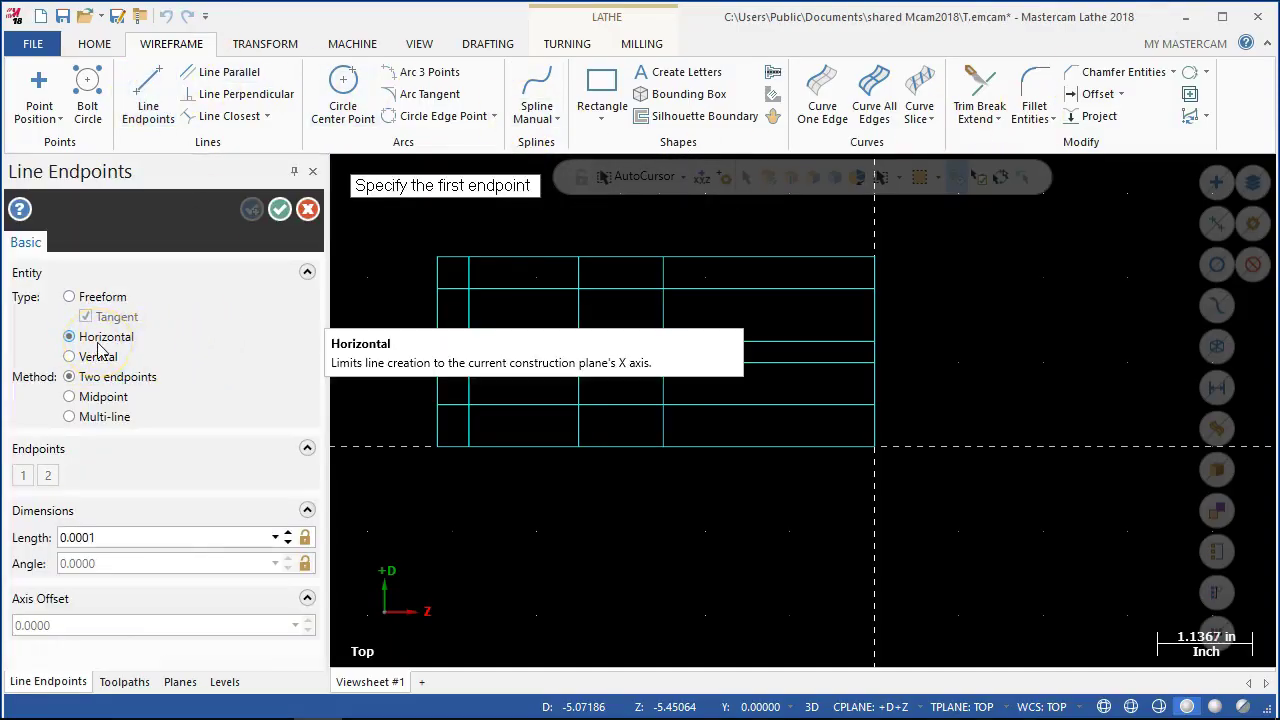
click(69, 296)
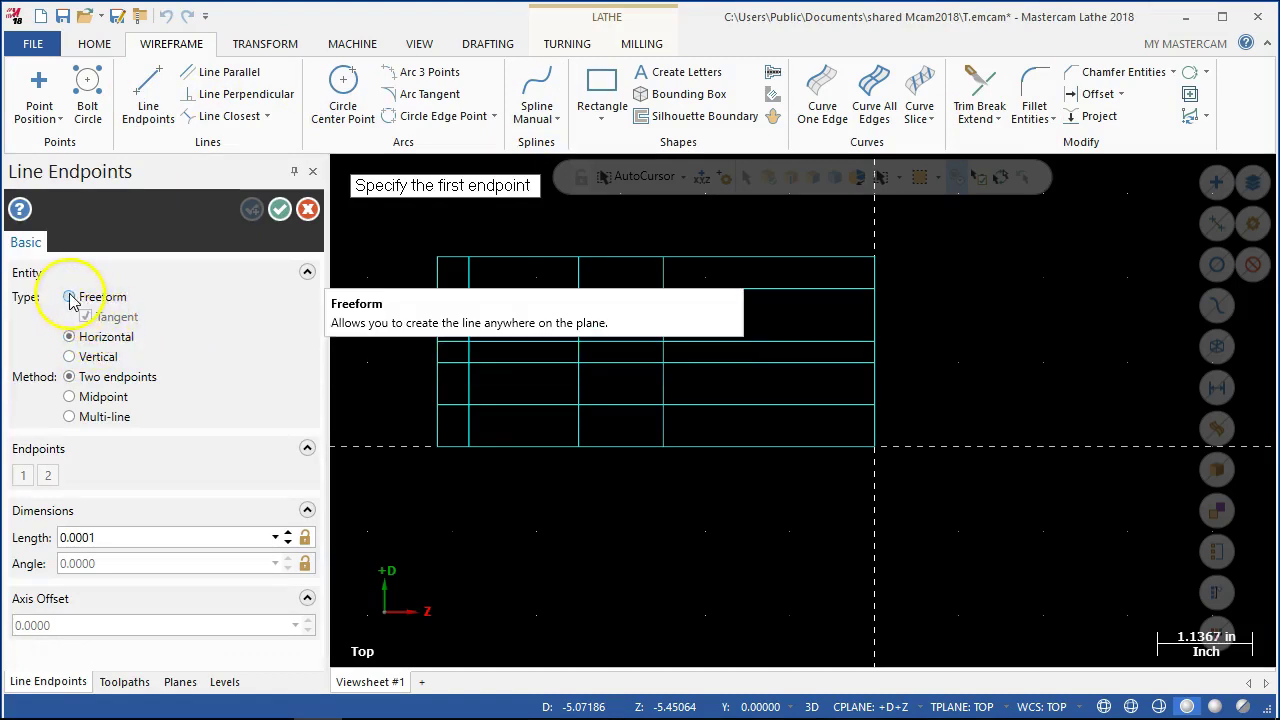
click(875, 404)
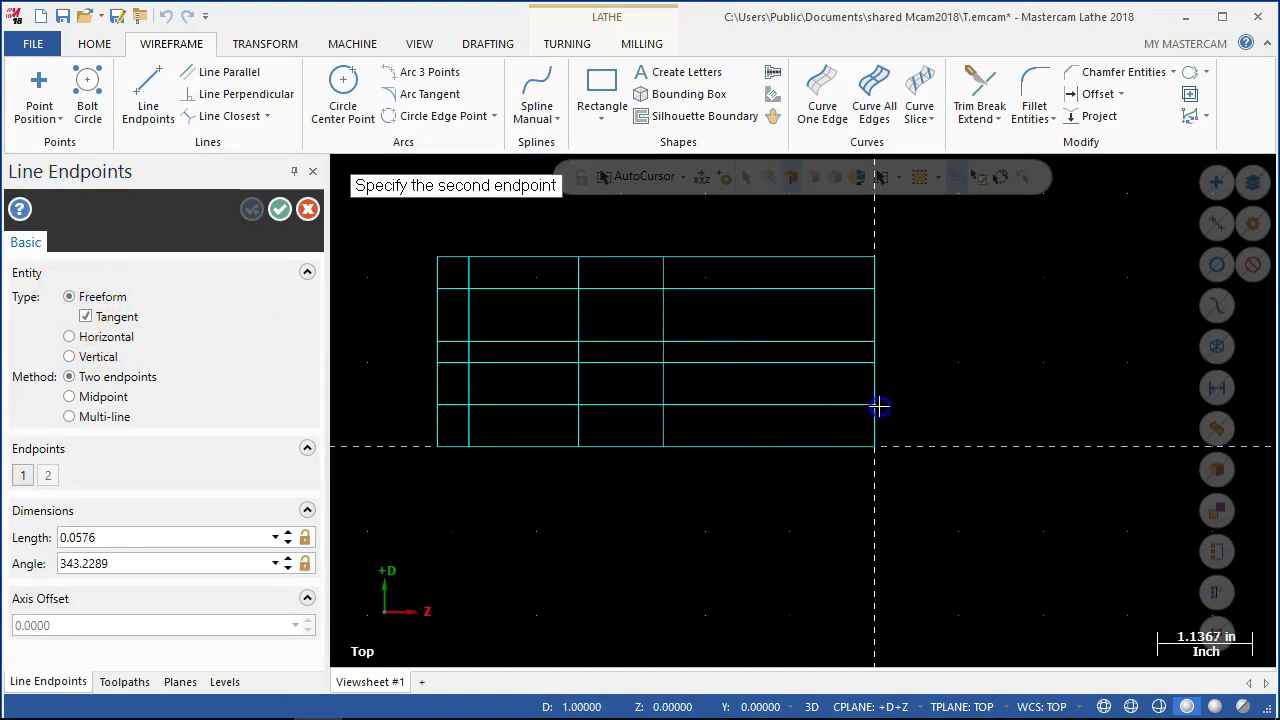
click(667, 365)
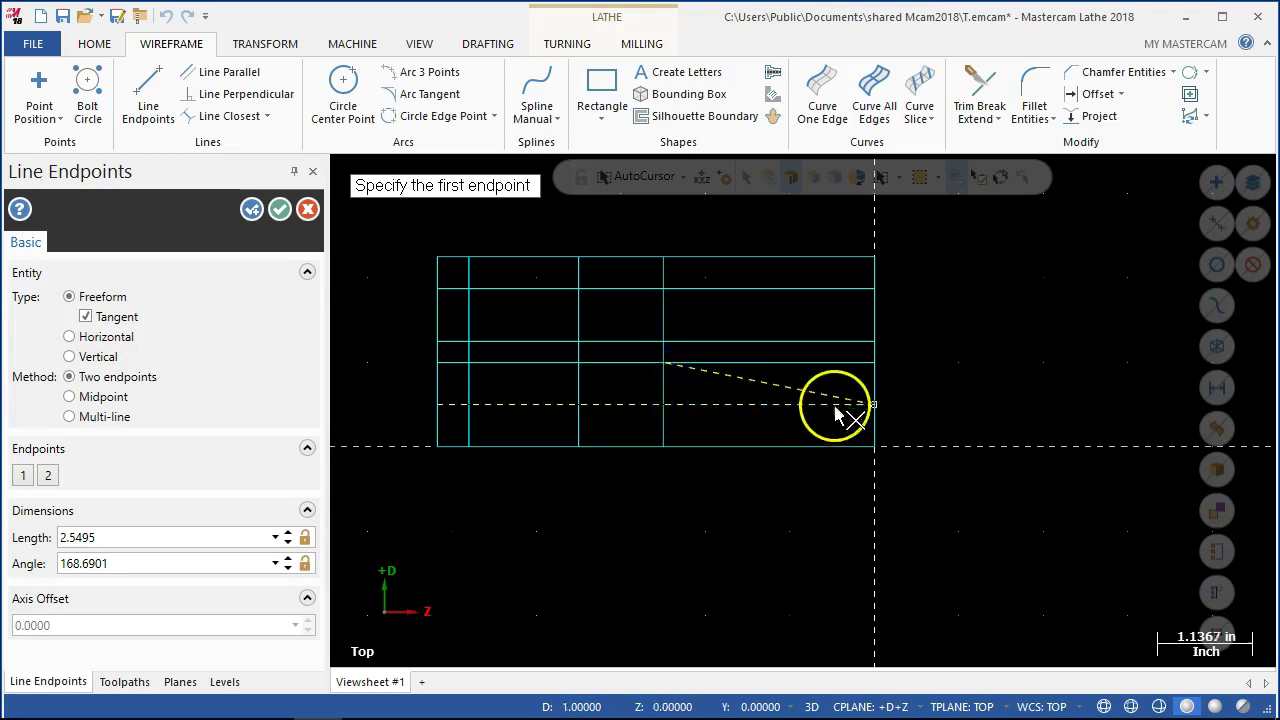
click(279, 209)
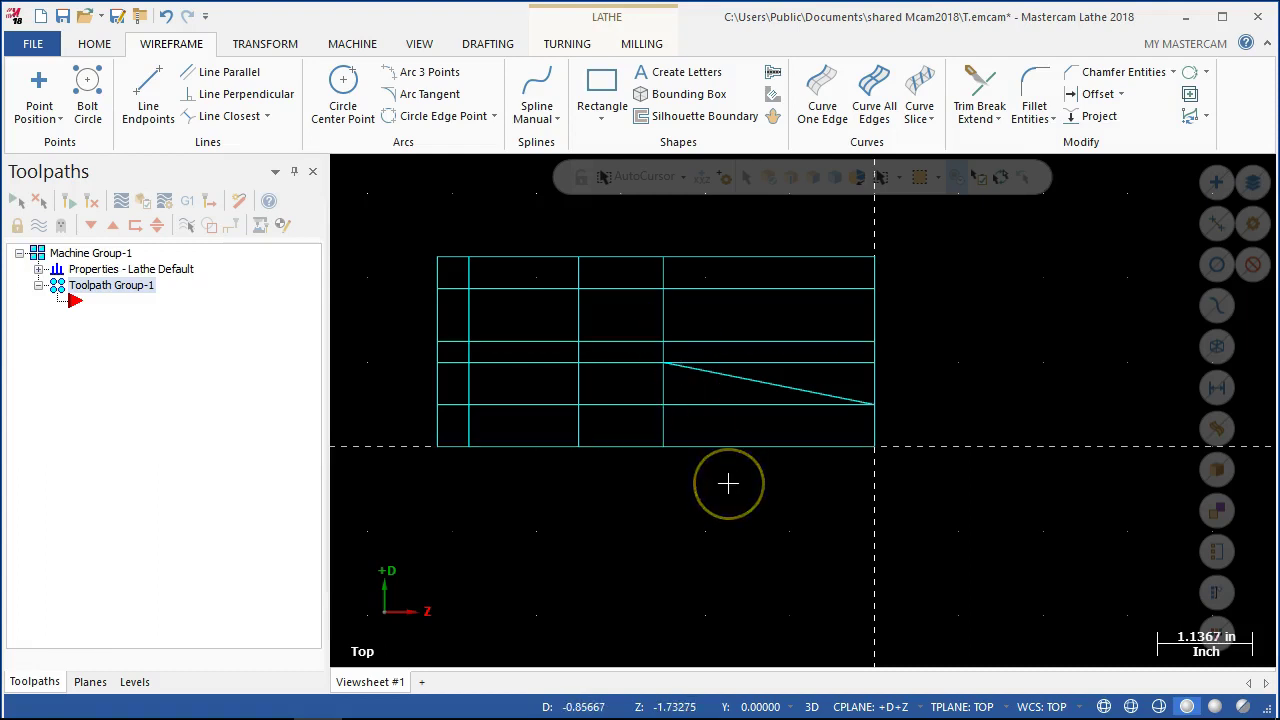
- Using Trim Break Extend's Divide/delete method, remove the D 1 and D 2 line segments between the 2.5 offset line and the right edge
click(709, 451)
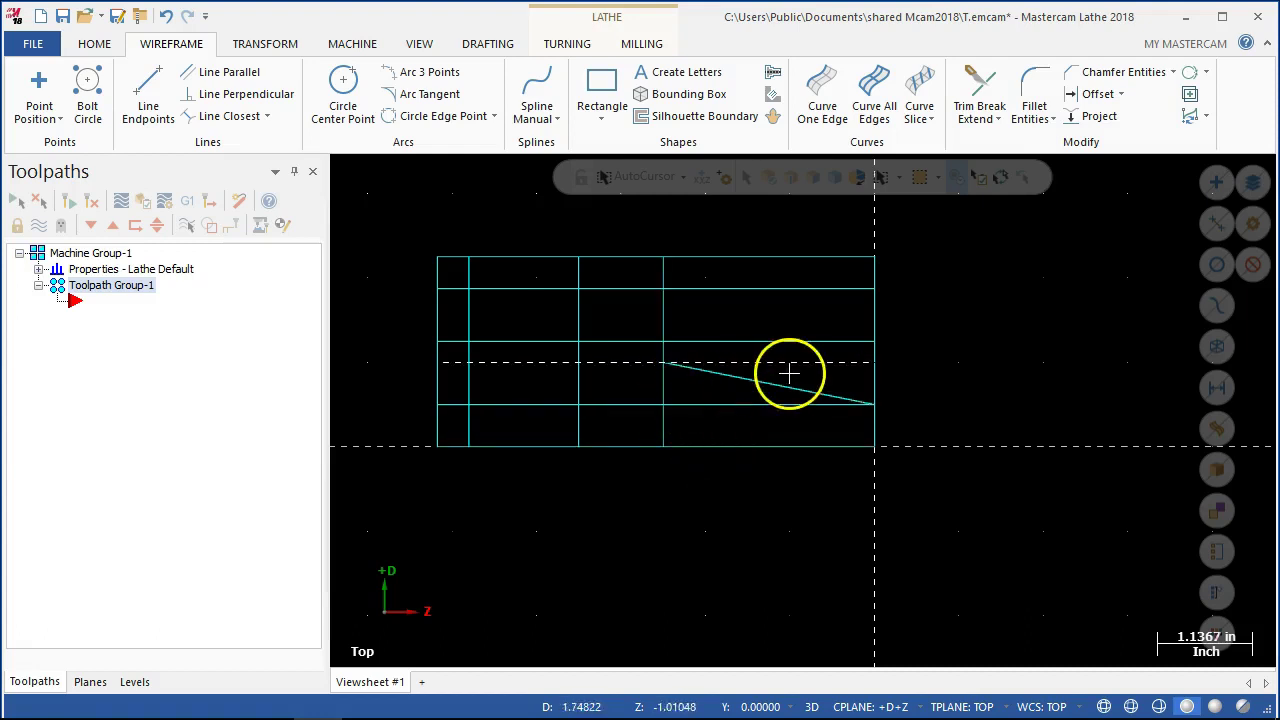
click(980, 105)
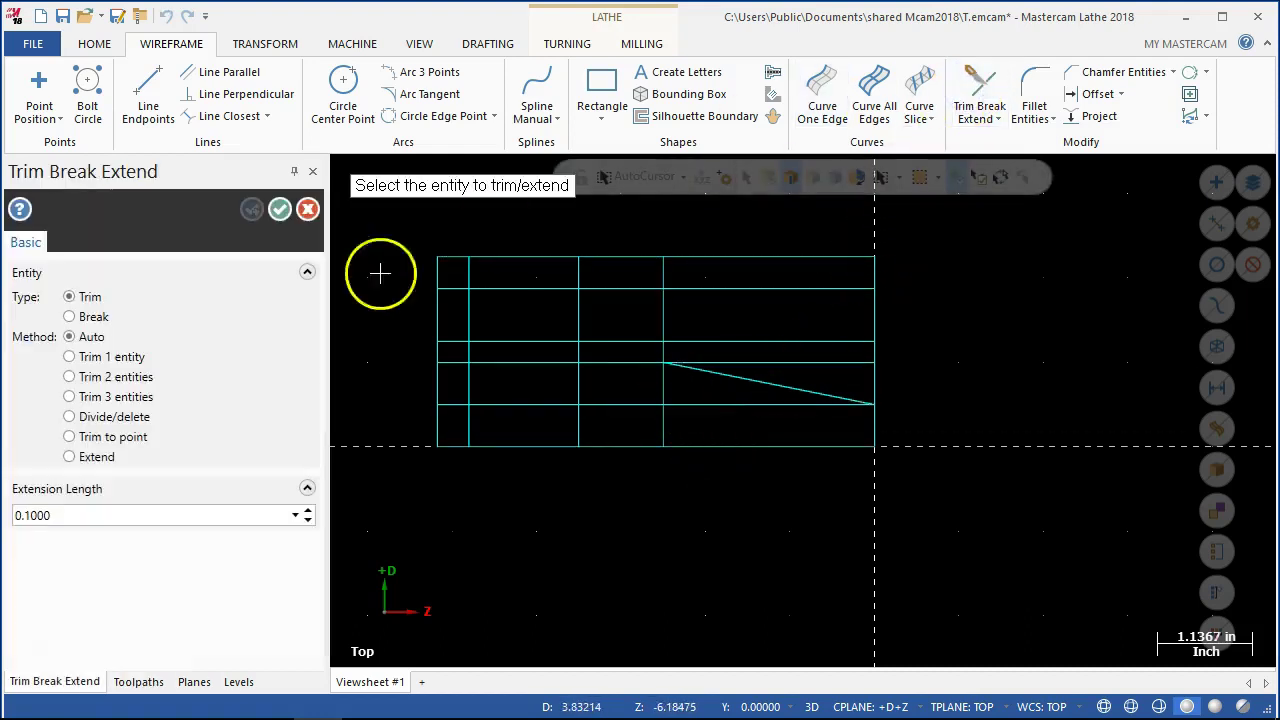
click(69, 416)
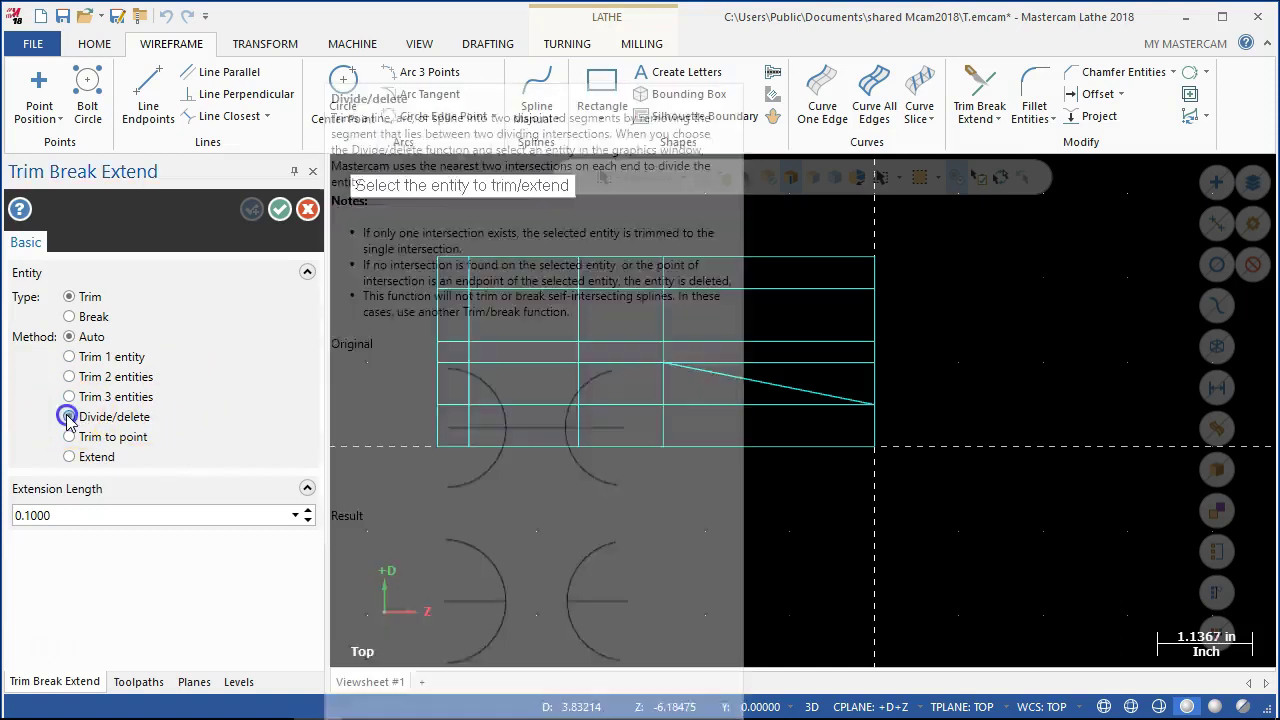
click(737, 405)
click(790, 367)
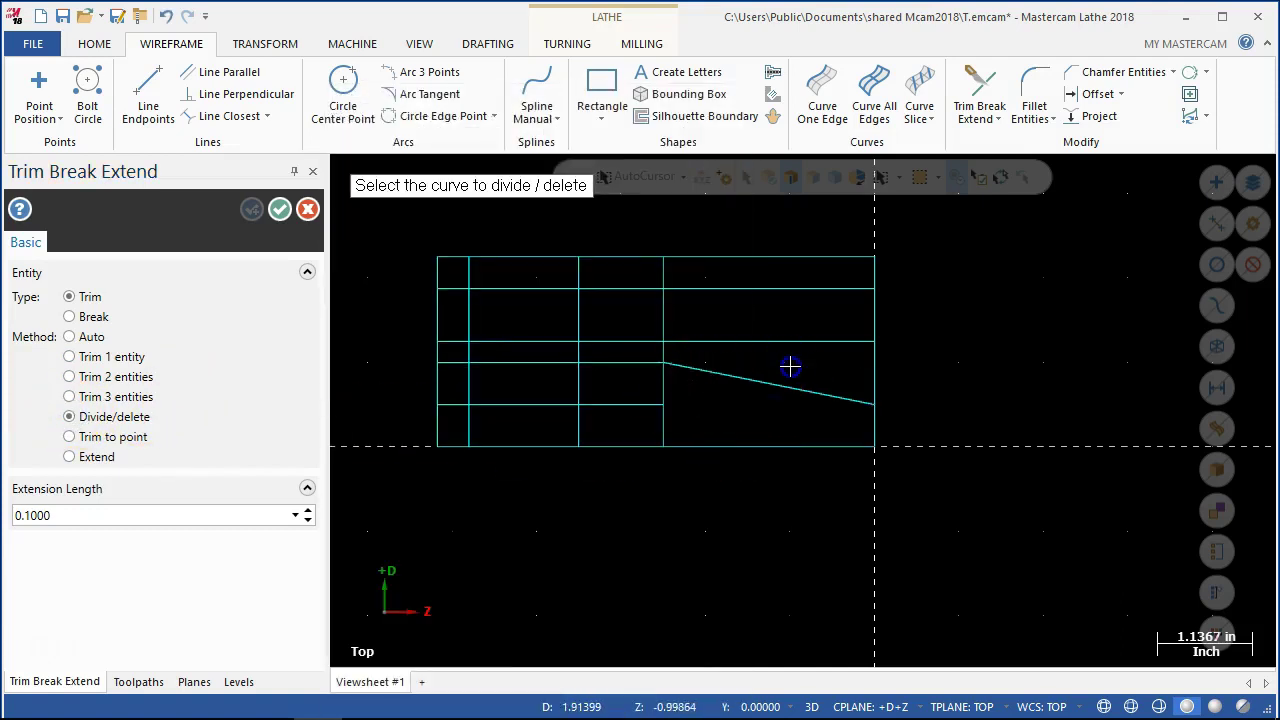
- Remove the excess segments above the taper and above the D 2 and D 2.5 steps, up to the flange's 4.8 offset line
click(778, 290)
click(872, 323)
click(826, 256)
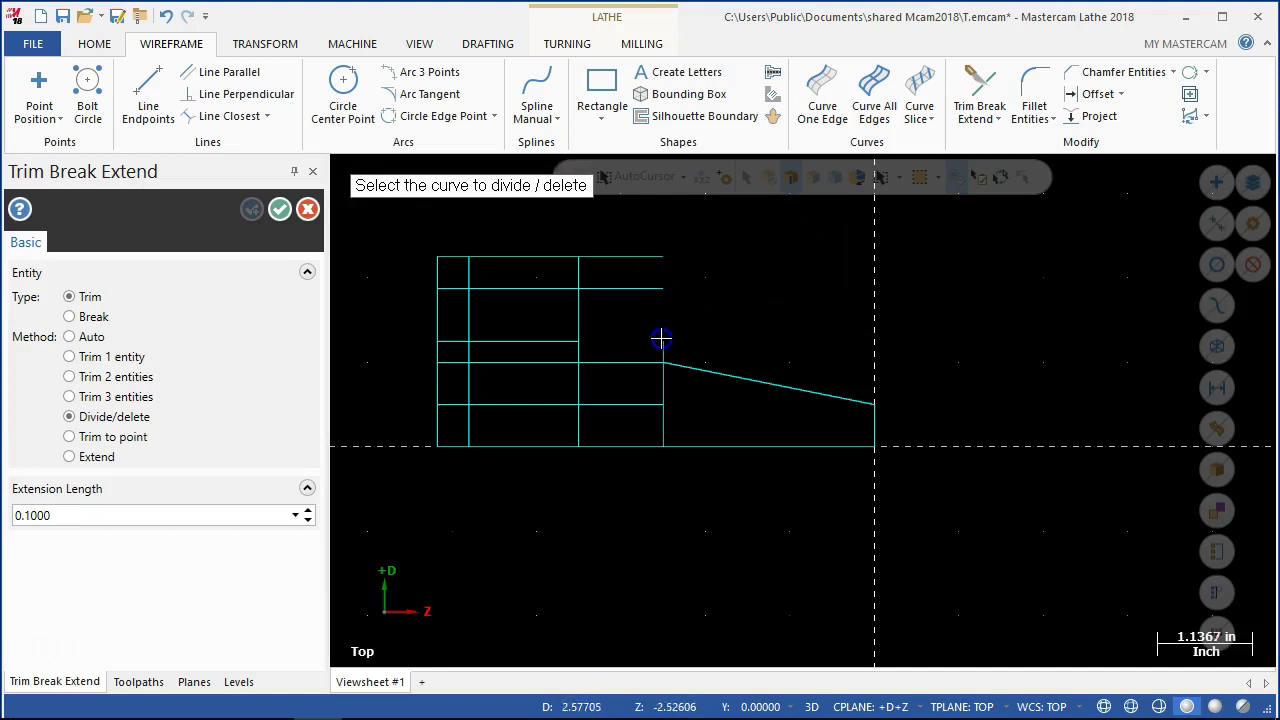
click(645, 292)
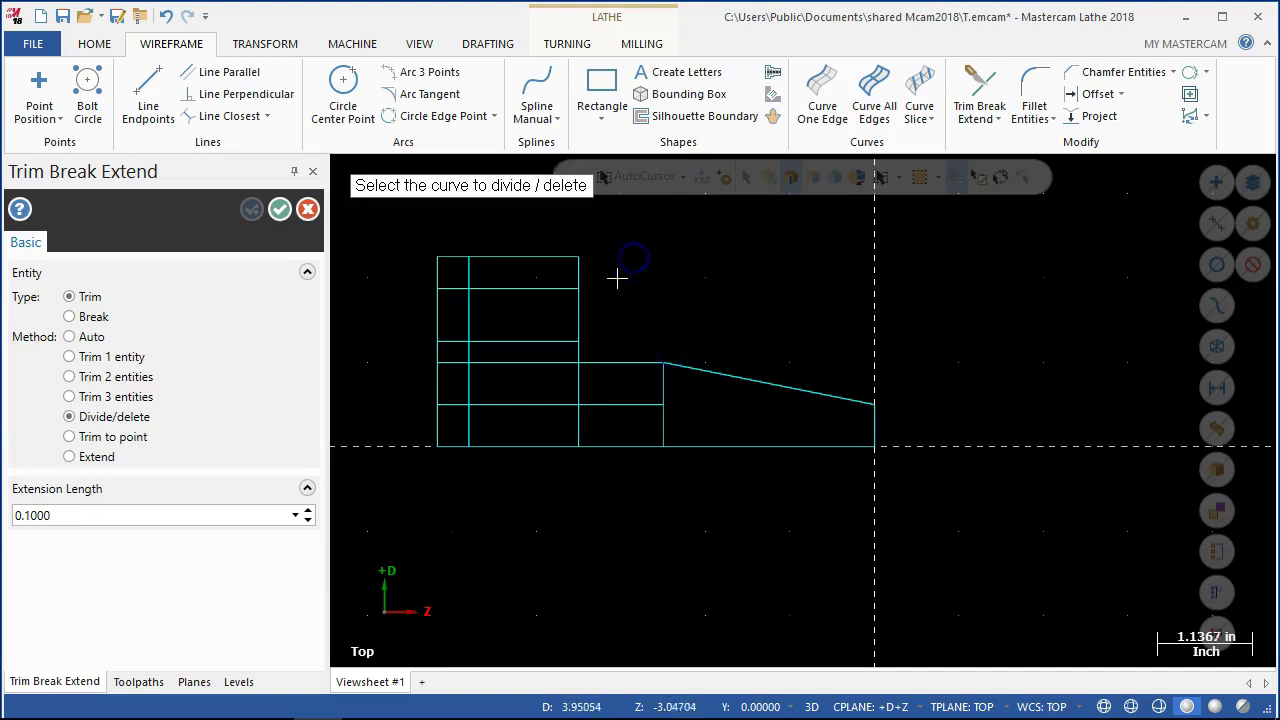
click(586, 300)
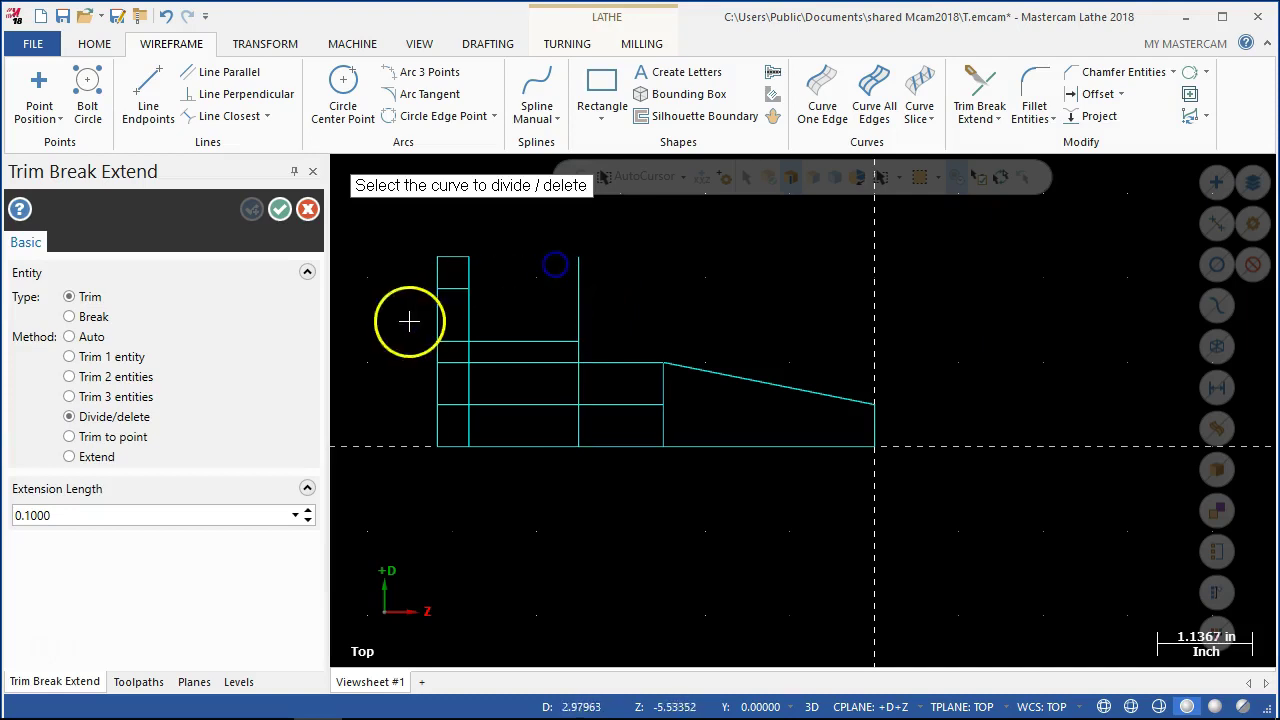
click(447, 288)
click(574, 290)
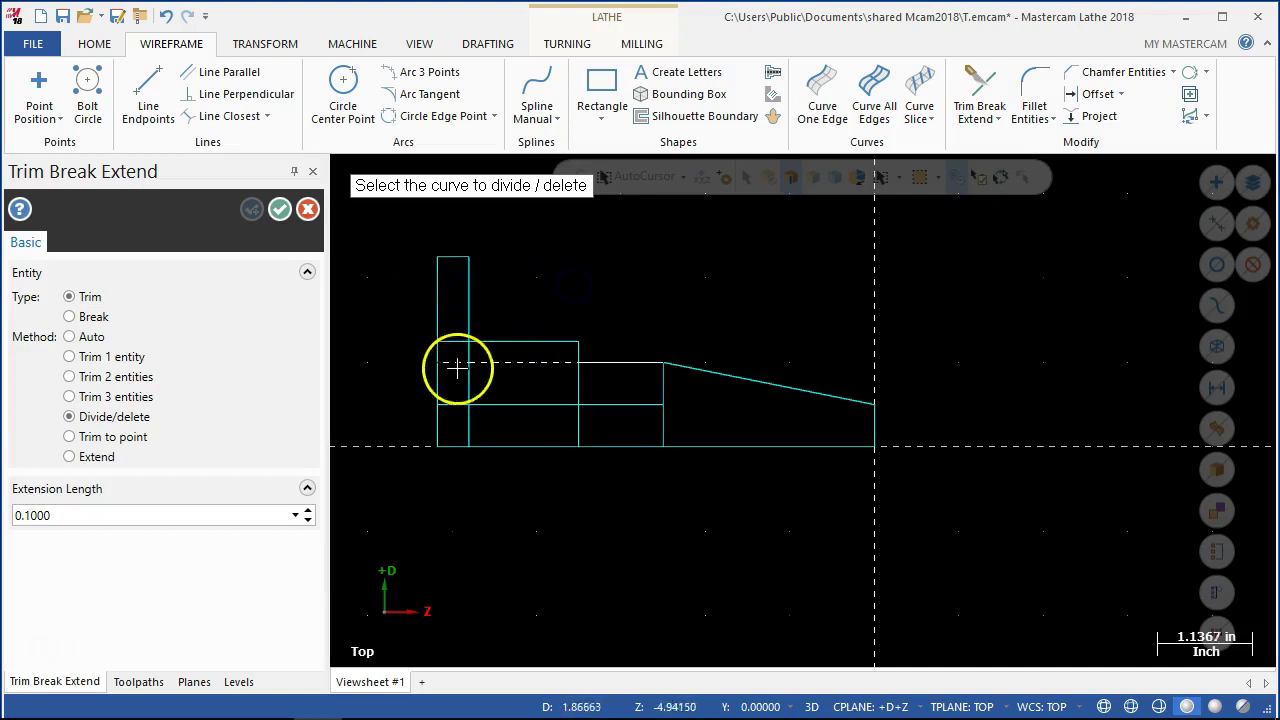
click(578, 383)
click(576, 427)
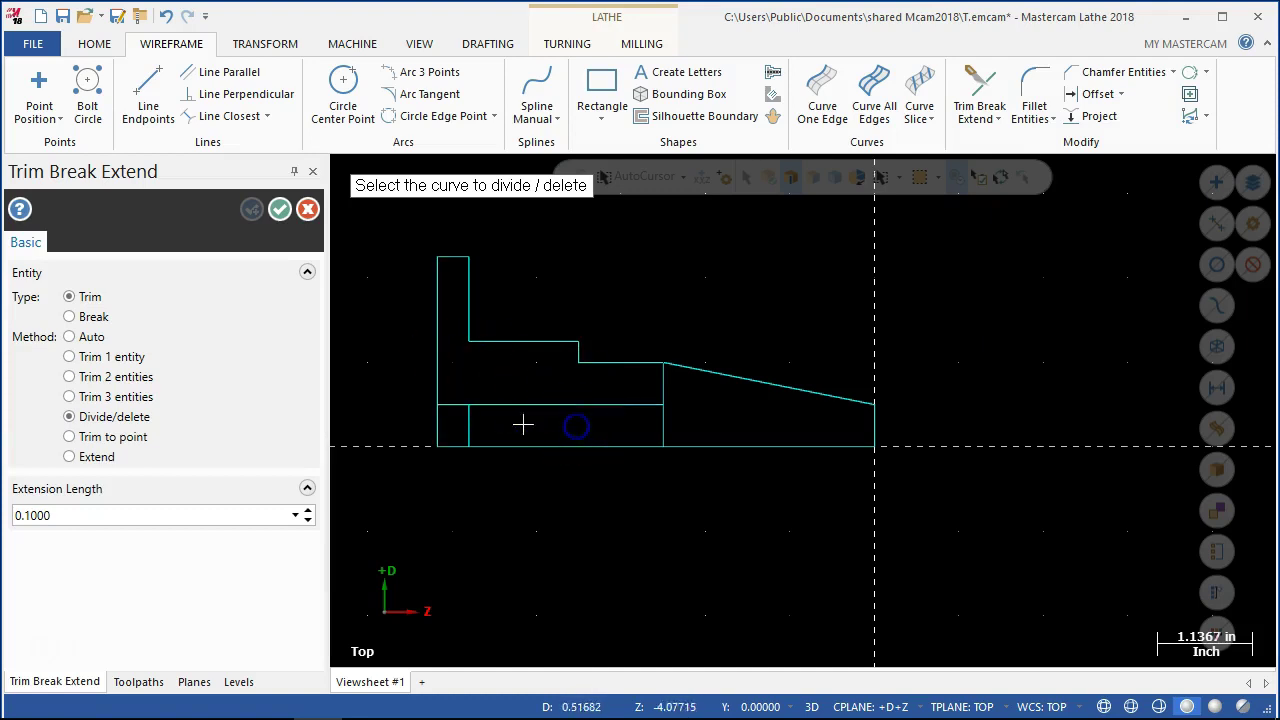
click(661, 372)
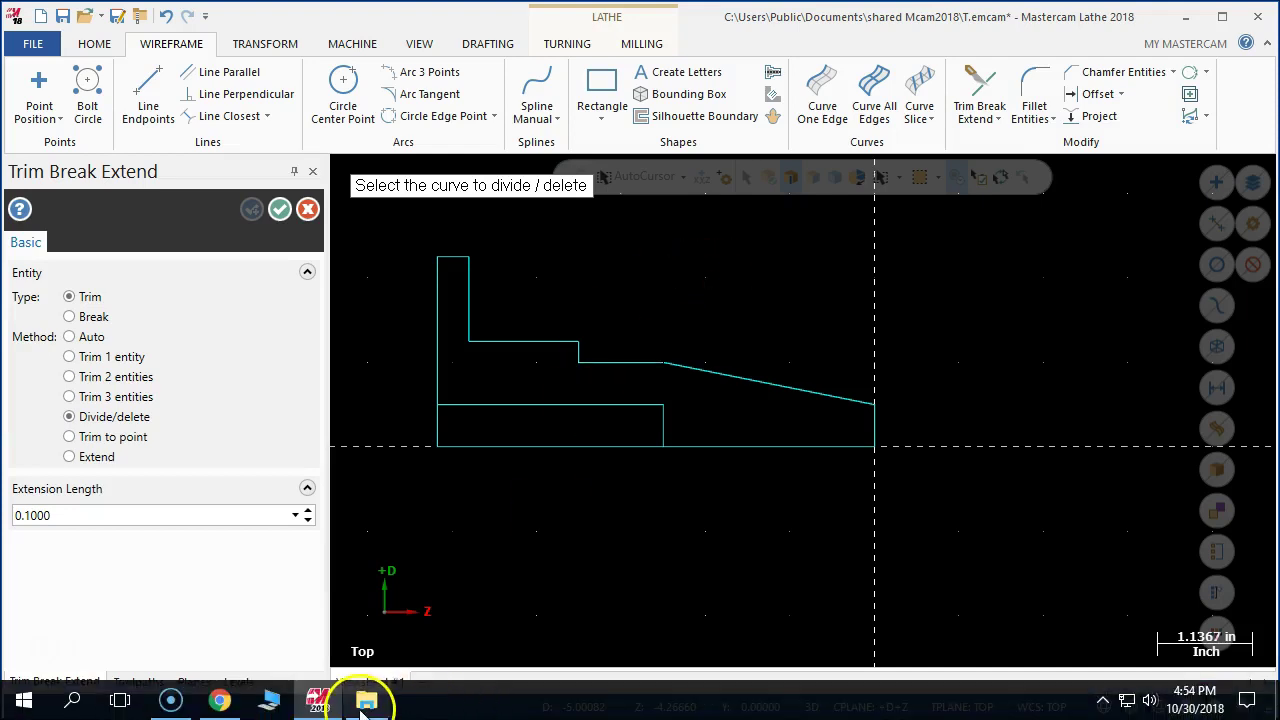
mouse_move(364, 704)
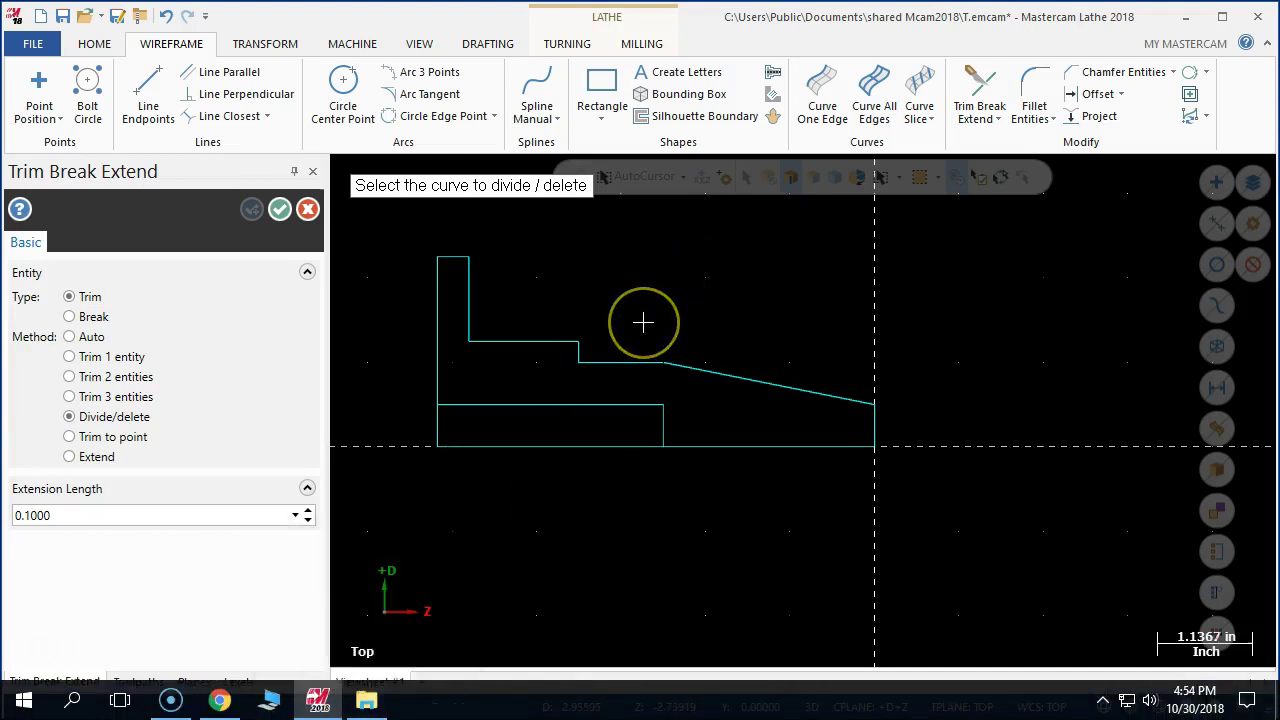
key(ctrl+z)
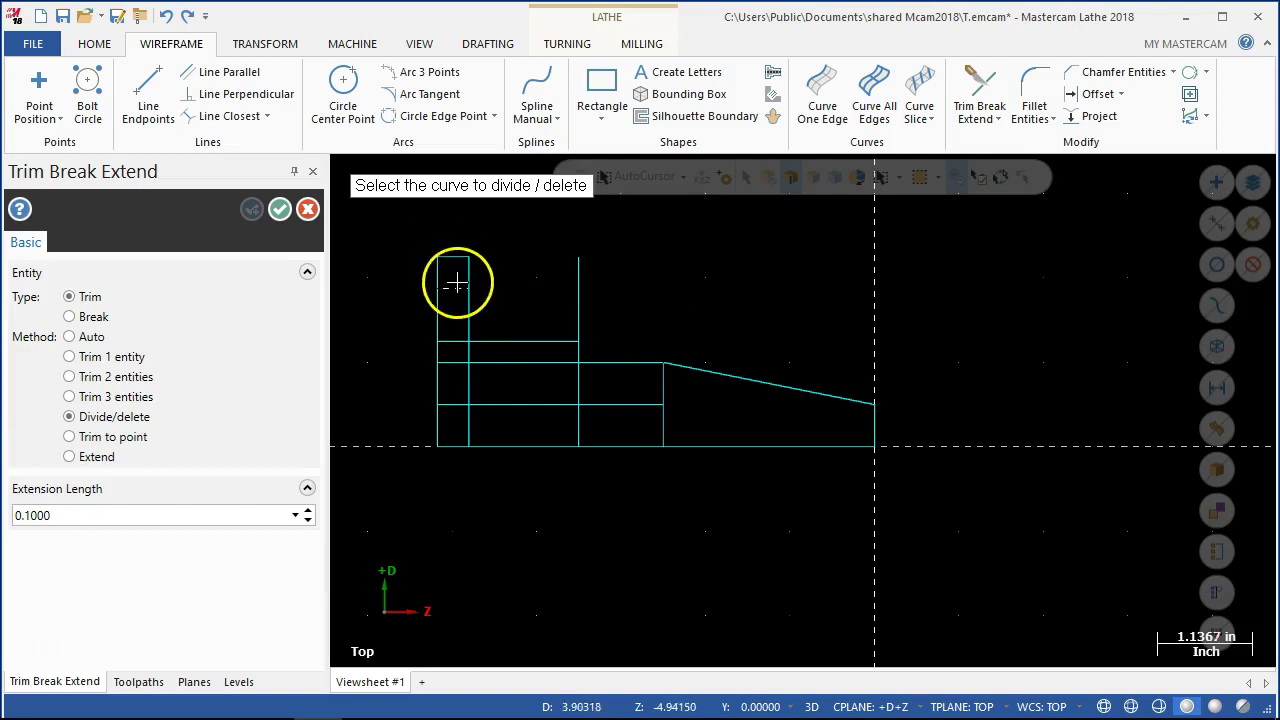
- Trim the 3.5 offset line above D 2.5 and the excess interior segments, keeping the D 3.75 line across the flange
click(579, 310)
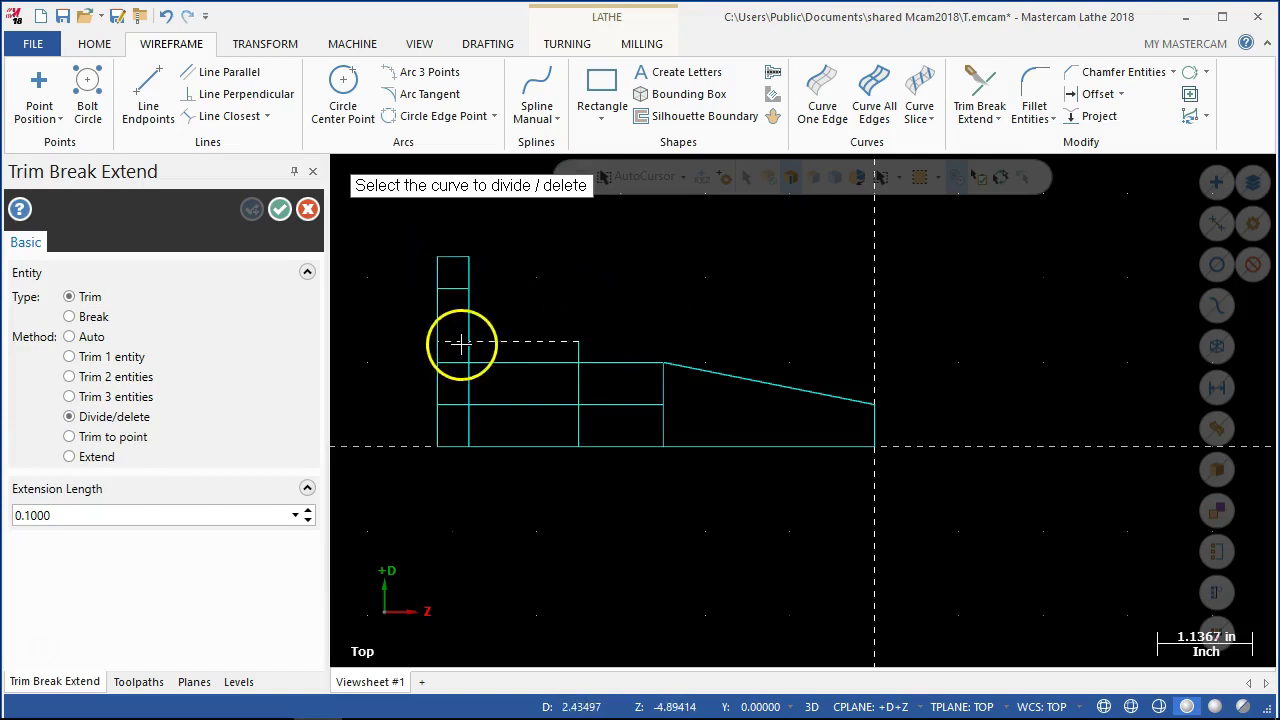
click(469, 365)
click(626, 403)
click(663, 414)
click(467, 431)
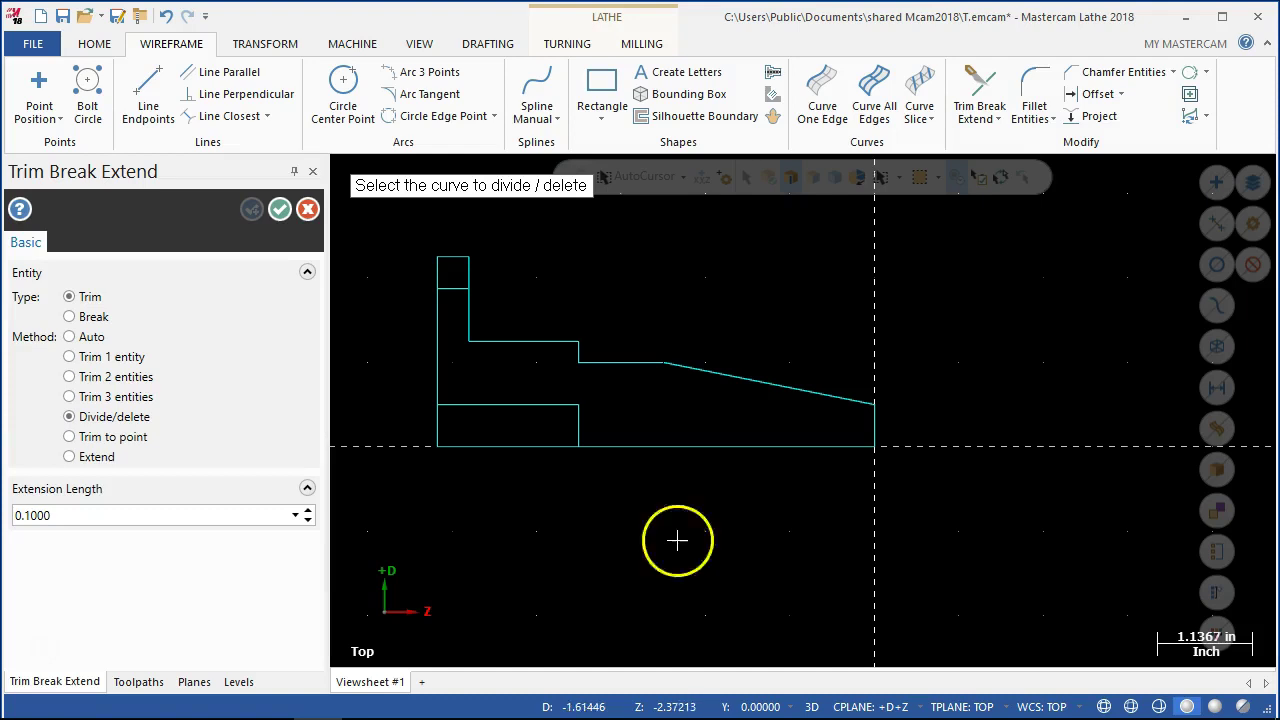
click(279, 208)
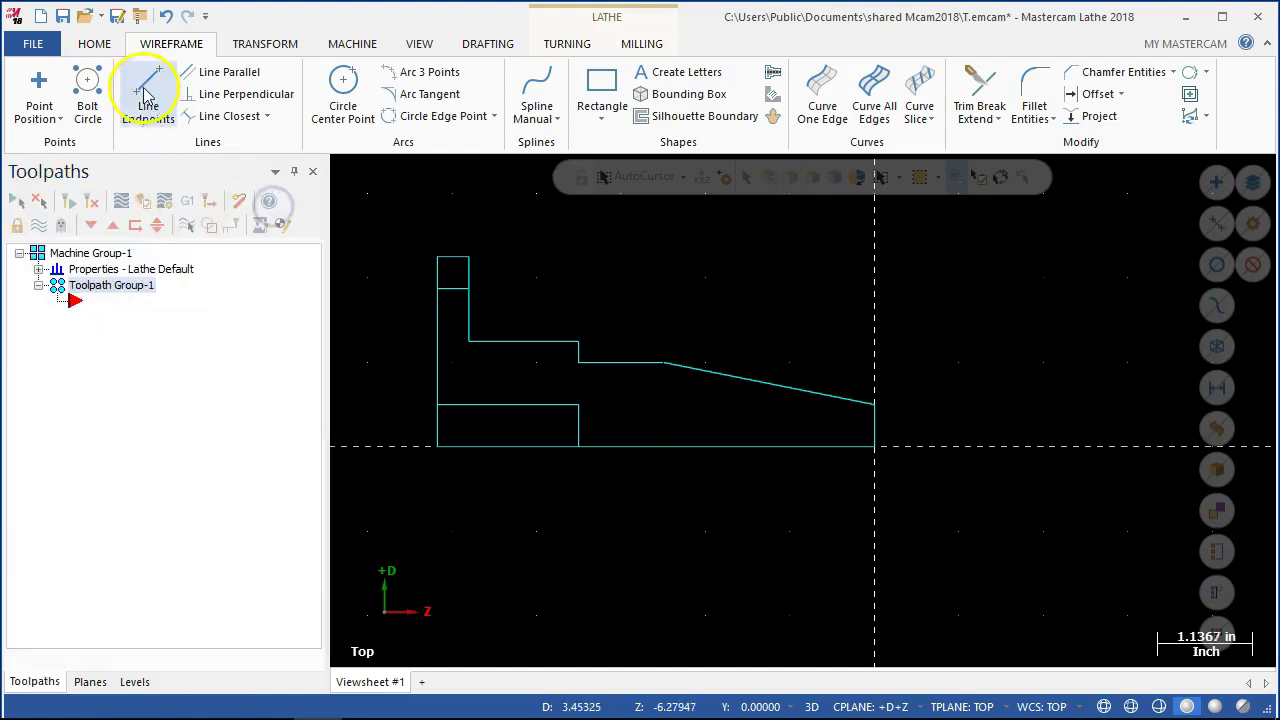
- Draw a freeform line from the flange's front face at D 3.75 to the outer back corner at D 4.5
click(146, 92)
click(471, 288)
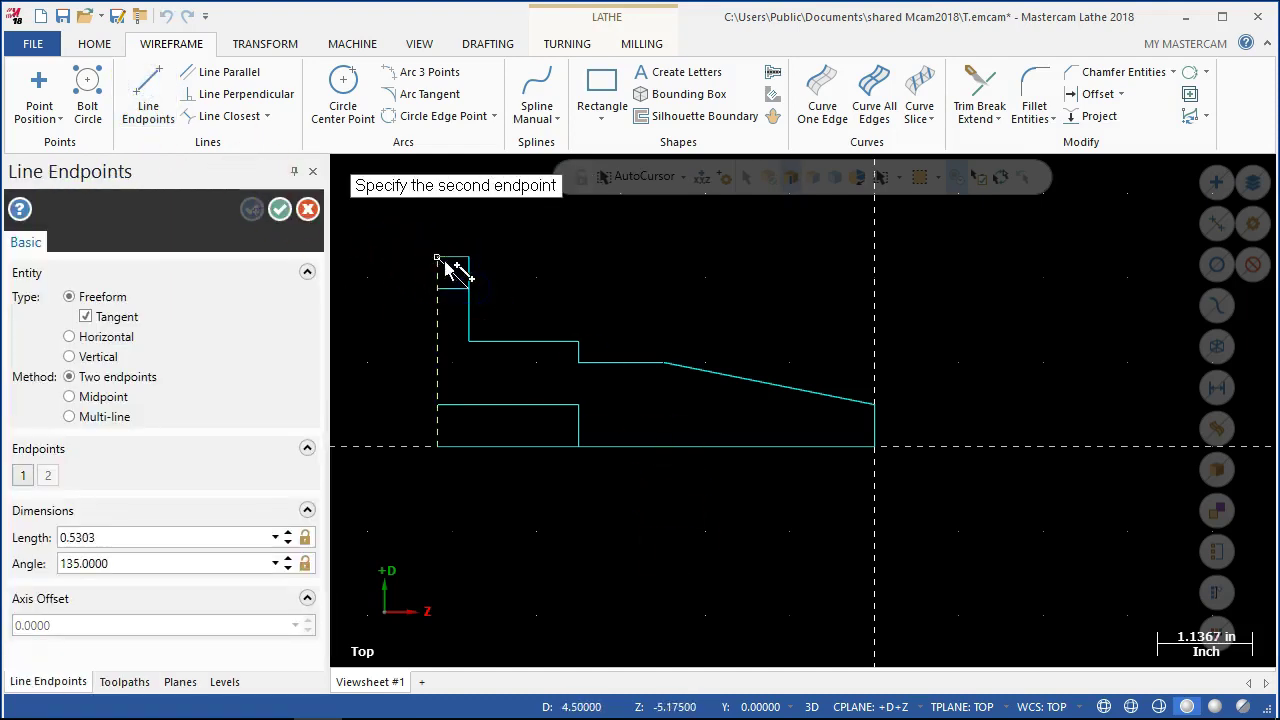
click(440, 259)
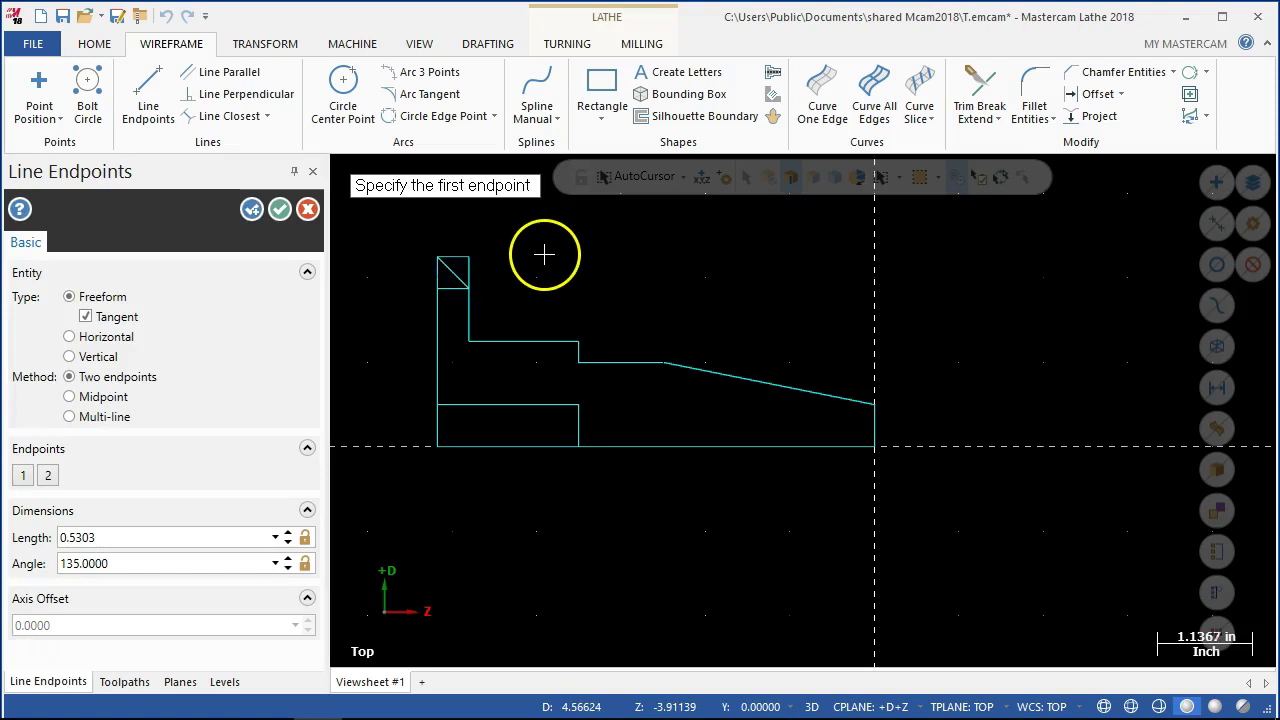
click(279, 209)
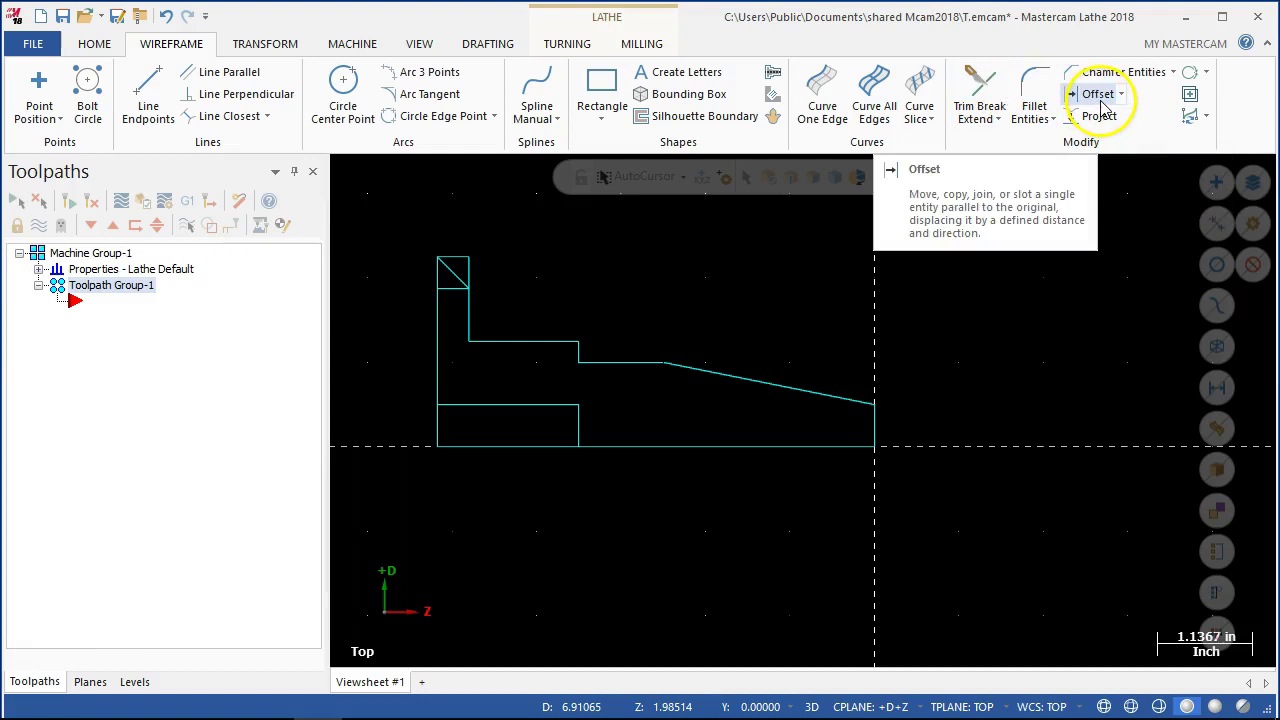
- Use Divide/delete to trim the flange's square corner outside the diagonal and the D 3.75 line beneath it
click(980, 92)
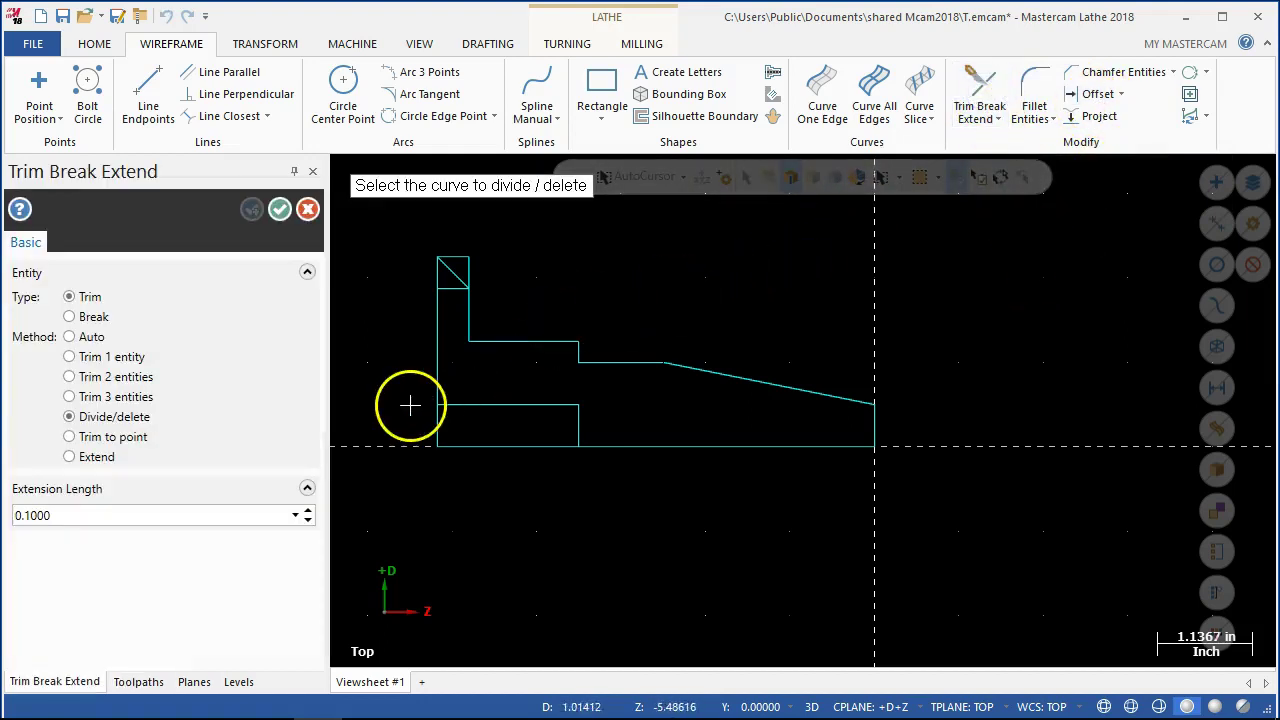
click(453, 268)
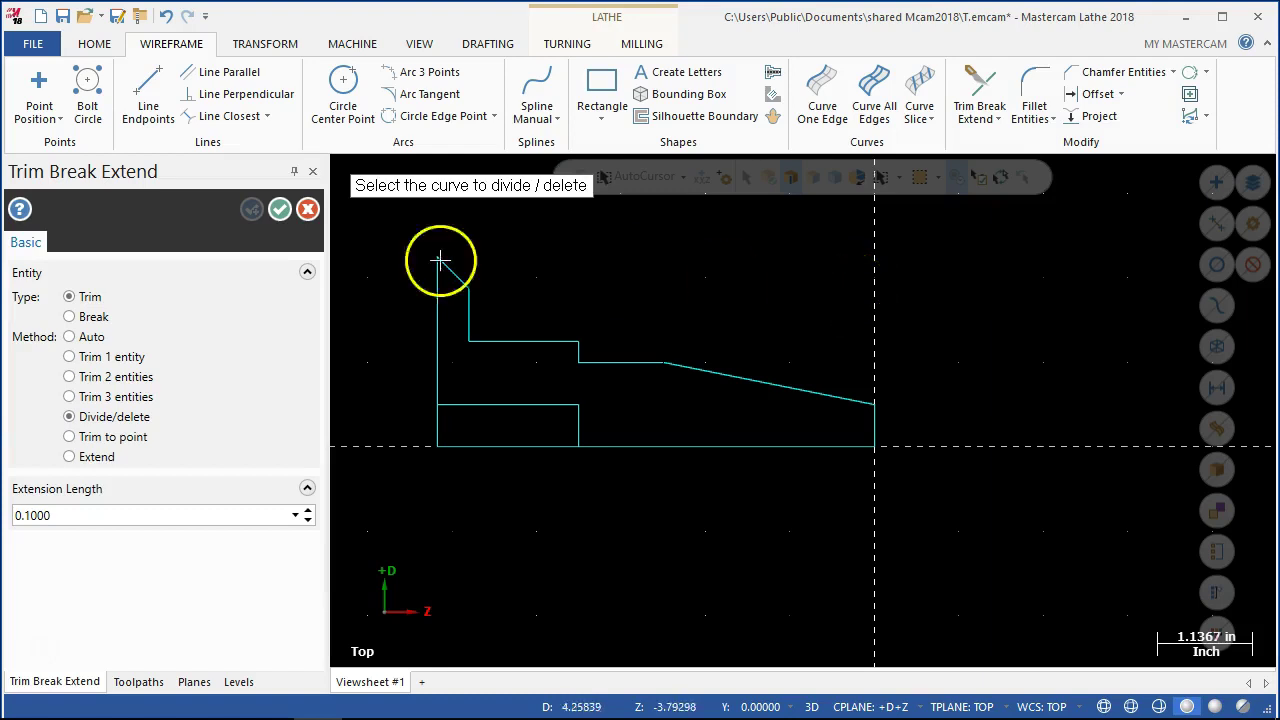
click(279, 209)
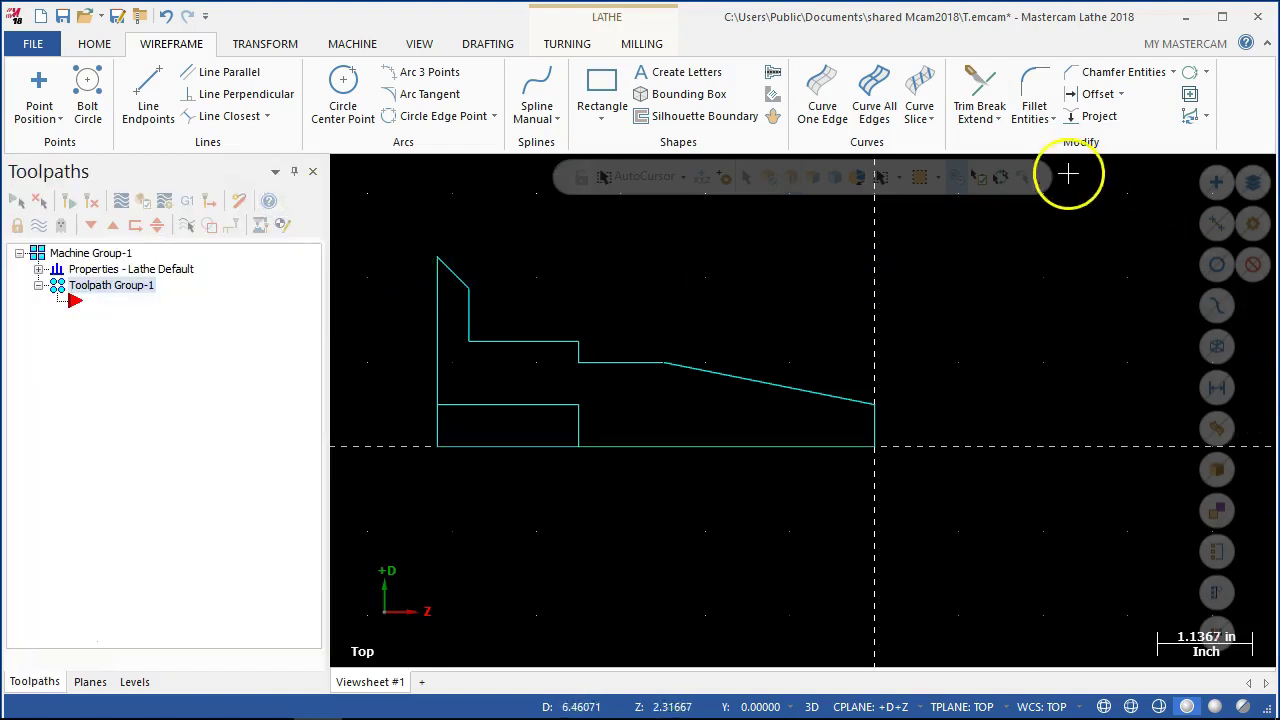
- Fillet the corner between the flange's front face and the D 2.5 line with a 0.5 radius
click(1030, 77)
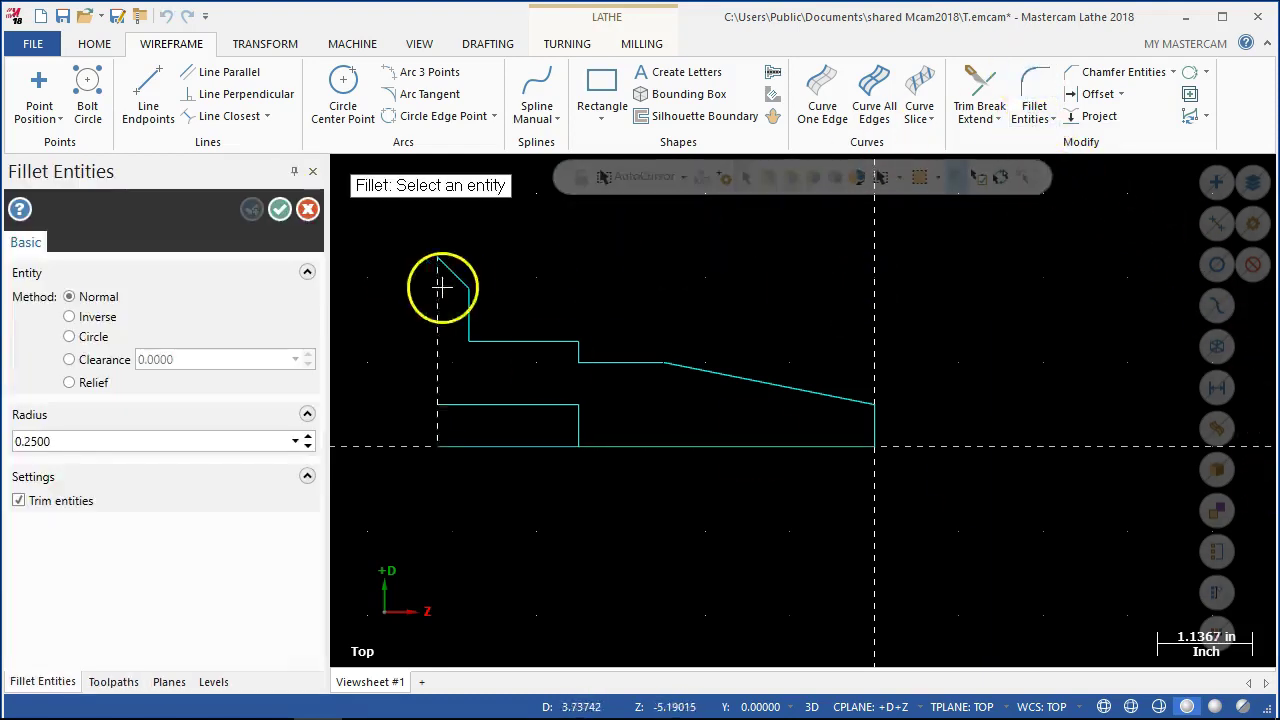
click(122, 438)
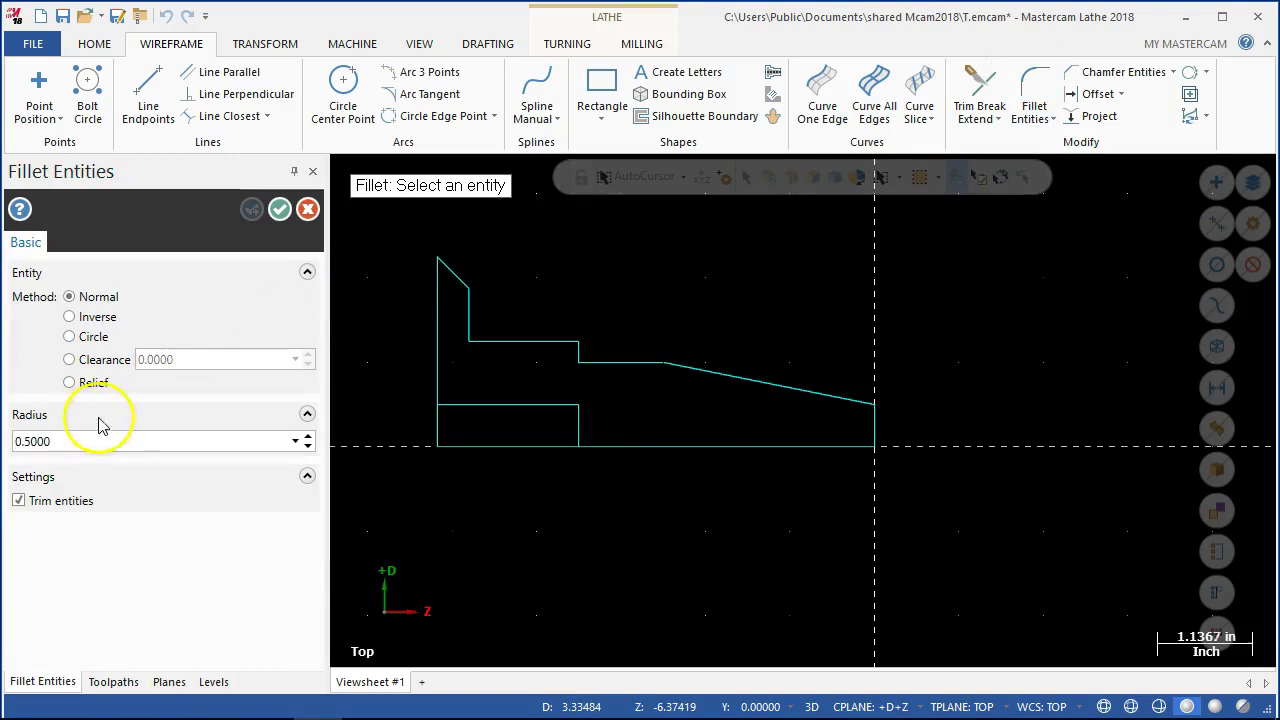
click(469, 323)
click(531, 343)
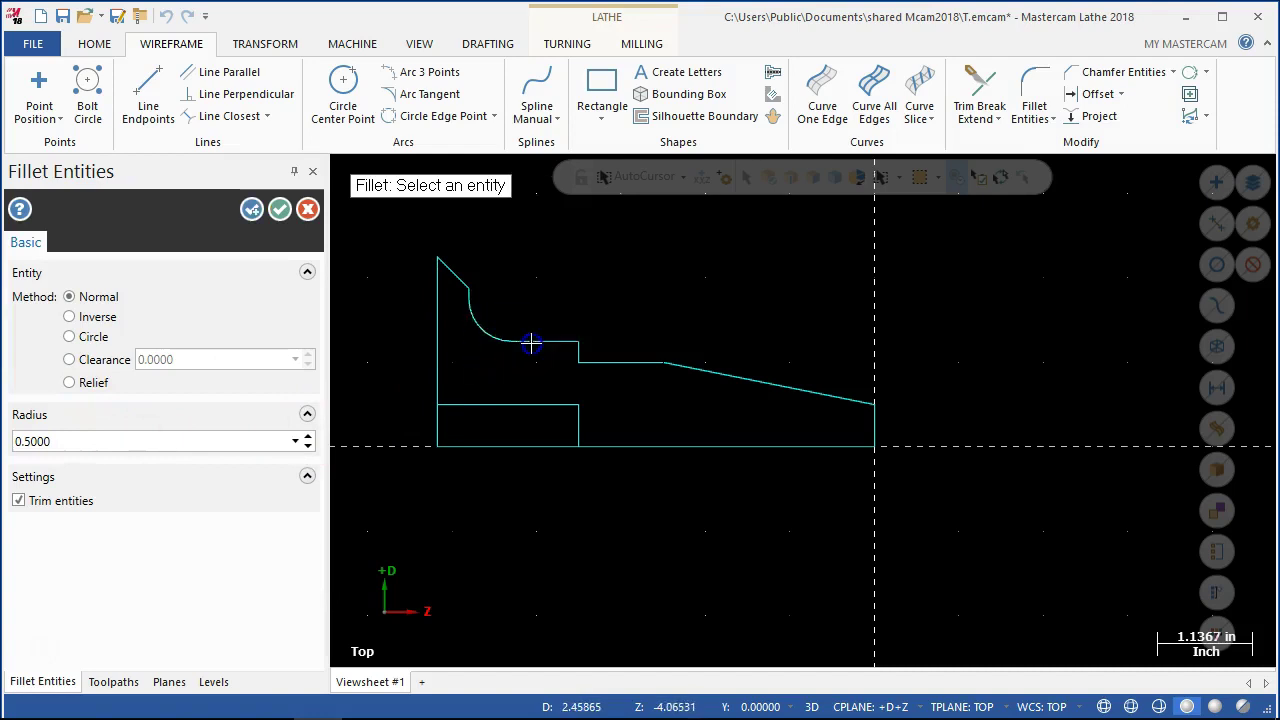
scroll(474, 300, up, 5)
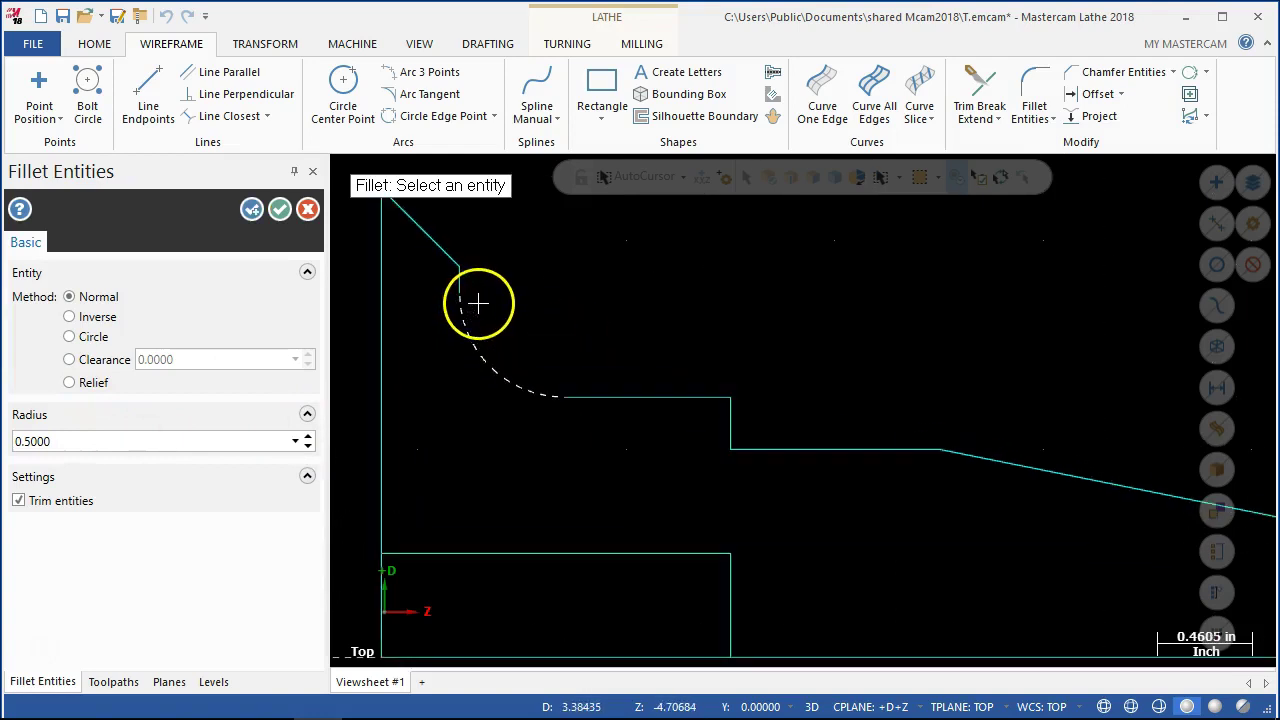
scroll(677, 391, down, 3)
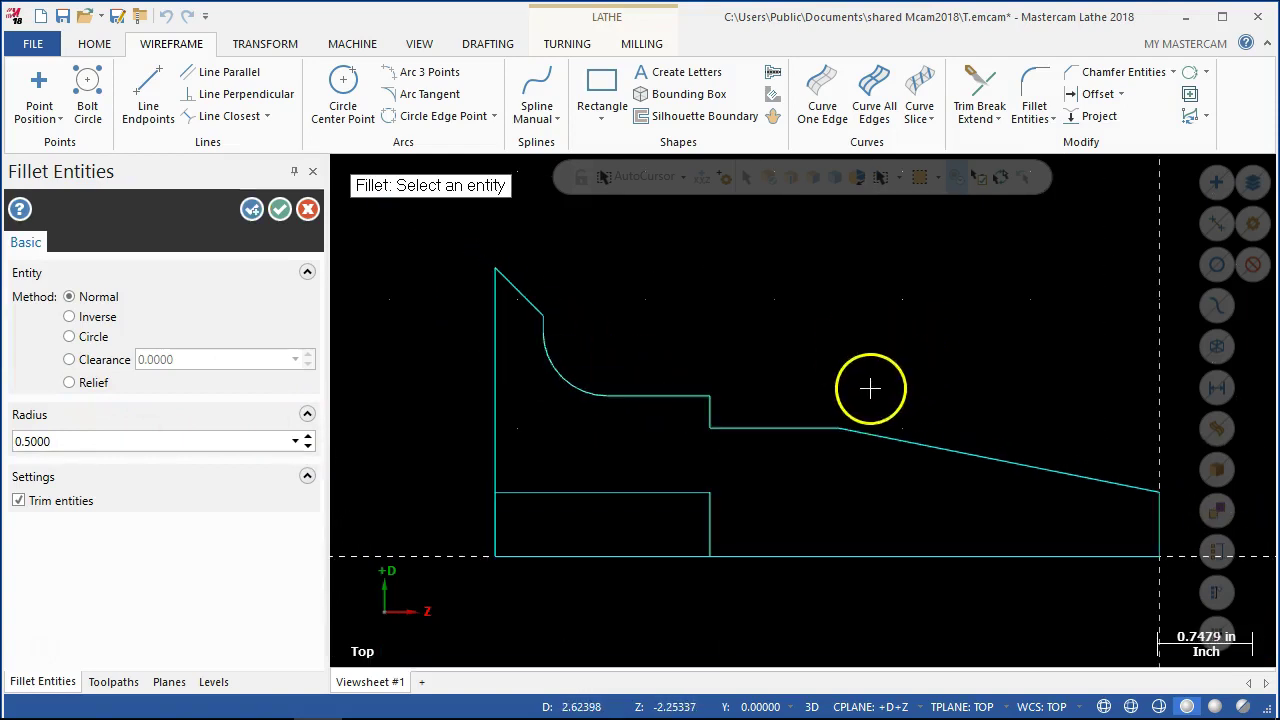
click(283, 211)
- Start Chamfer Entities, check the chamfer callout on the Assign8 drawing in Chrome, and return to Mastercam
click(1137, 75)
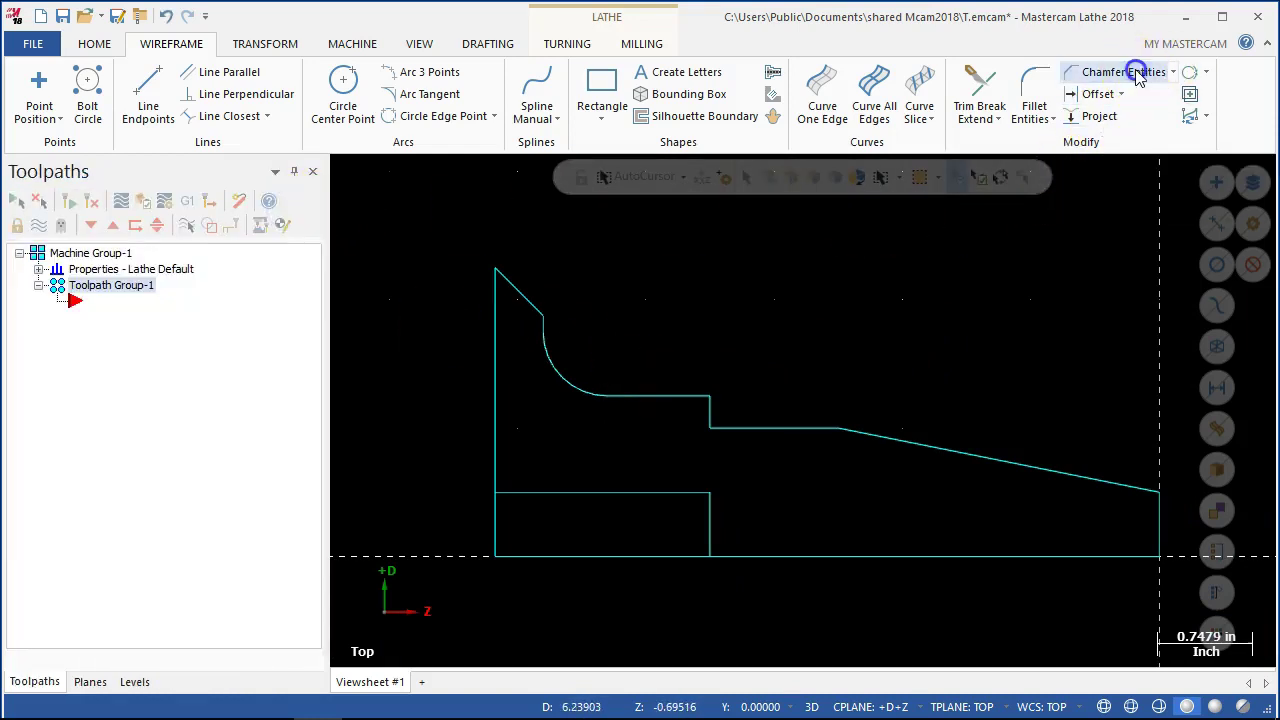
mouse_move(371, 697)
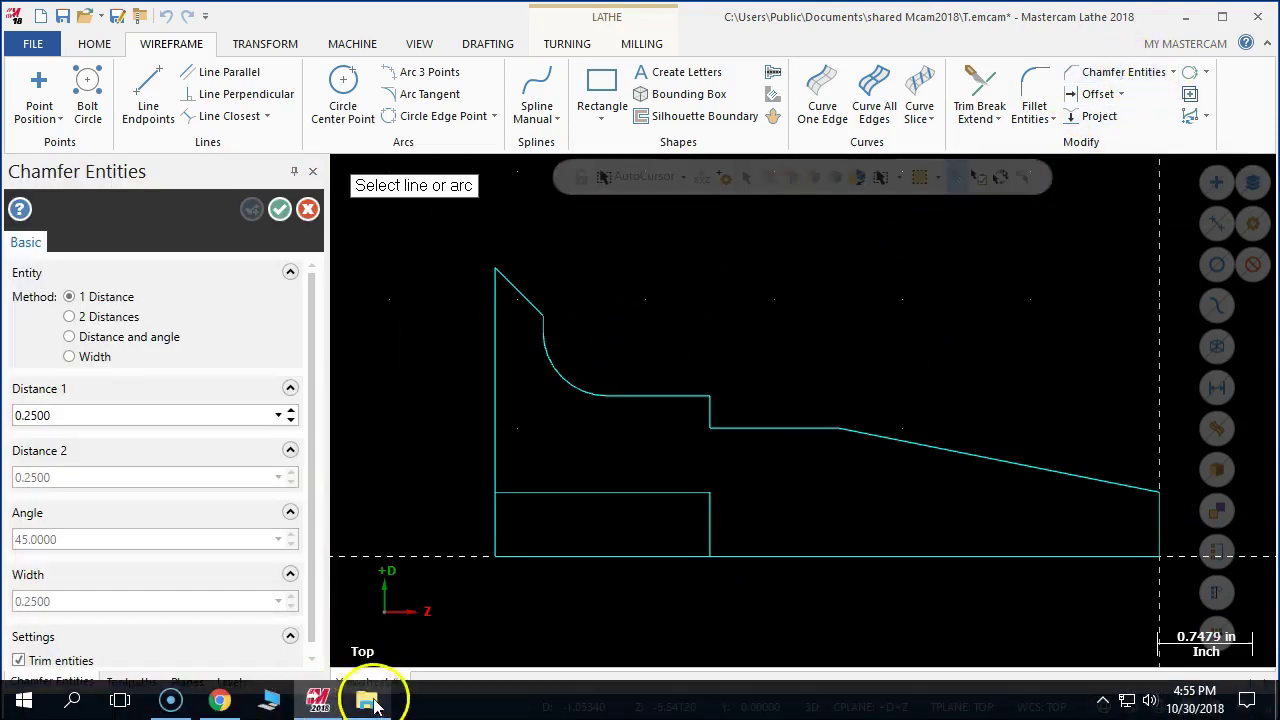
click(262, 705)
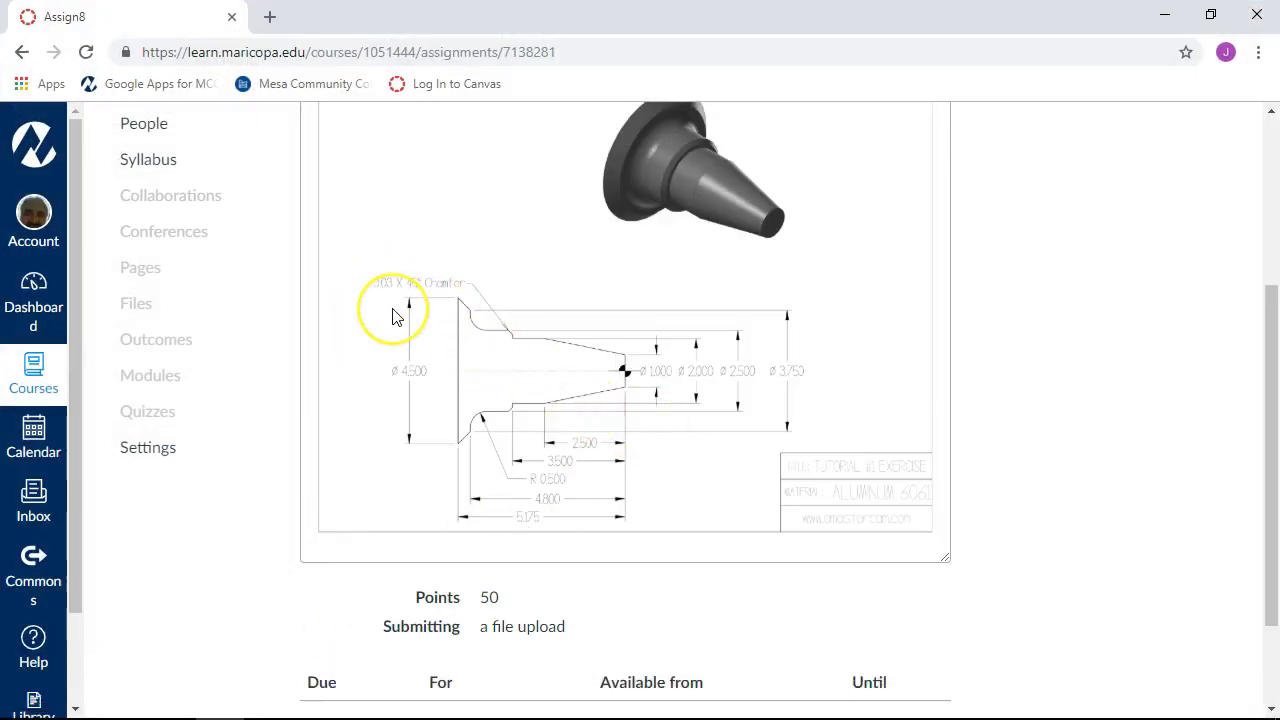
click(396, 308)
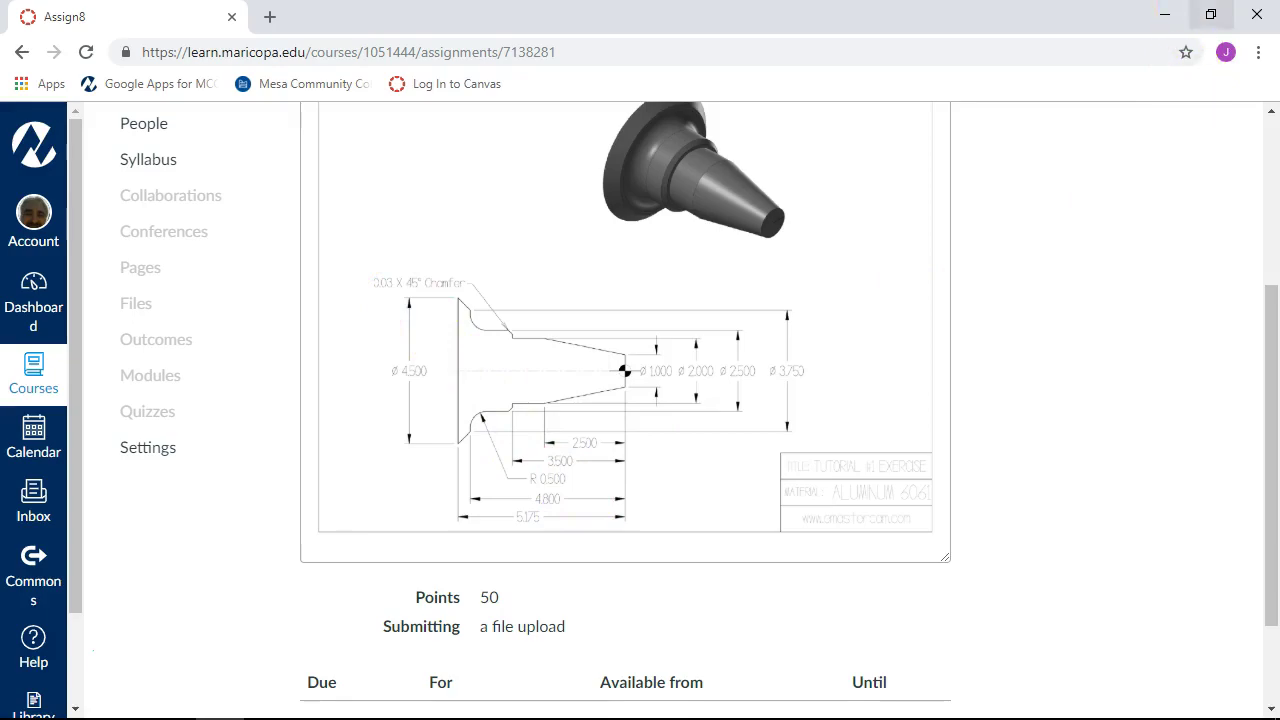
click(1164, 16)
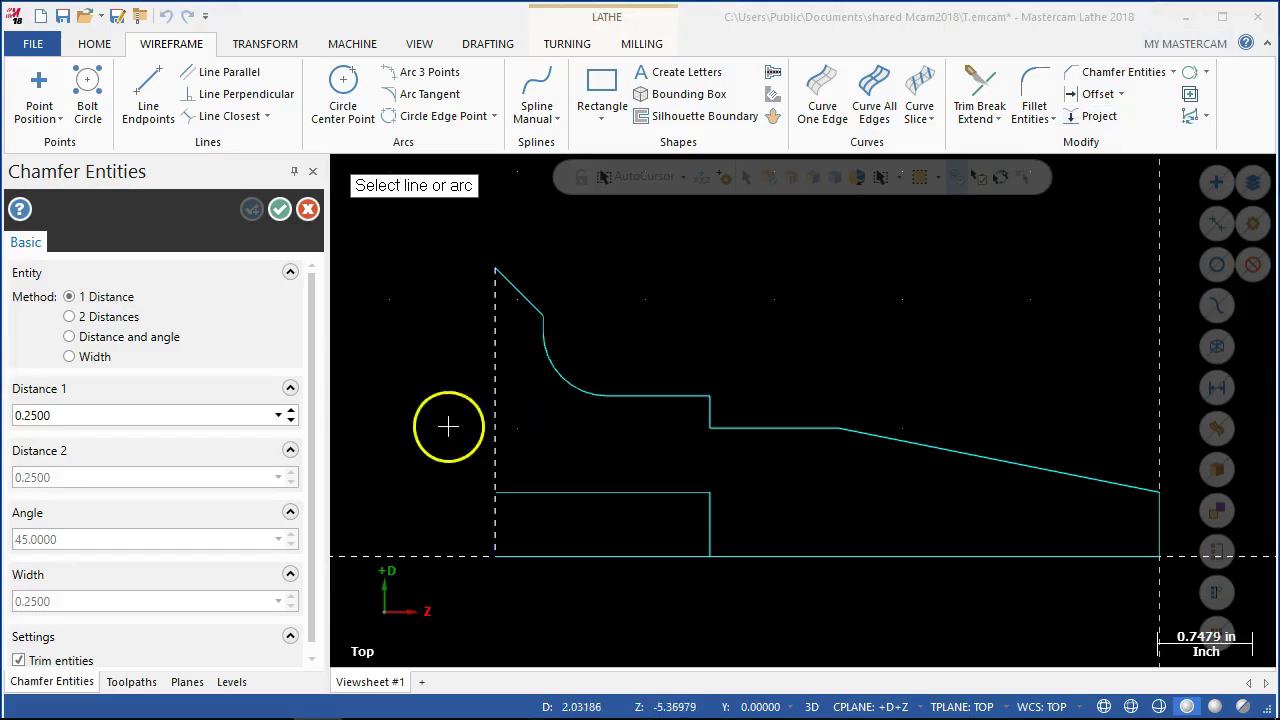
- Chamfer the outer corner between the D 2.5 line and the step face below it by distance and angle, 0.03 at 45 degrees
double_click(55, 418)
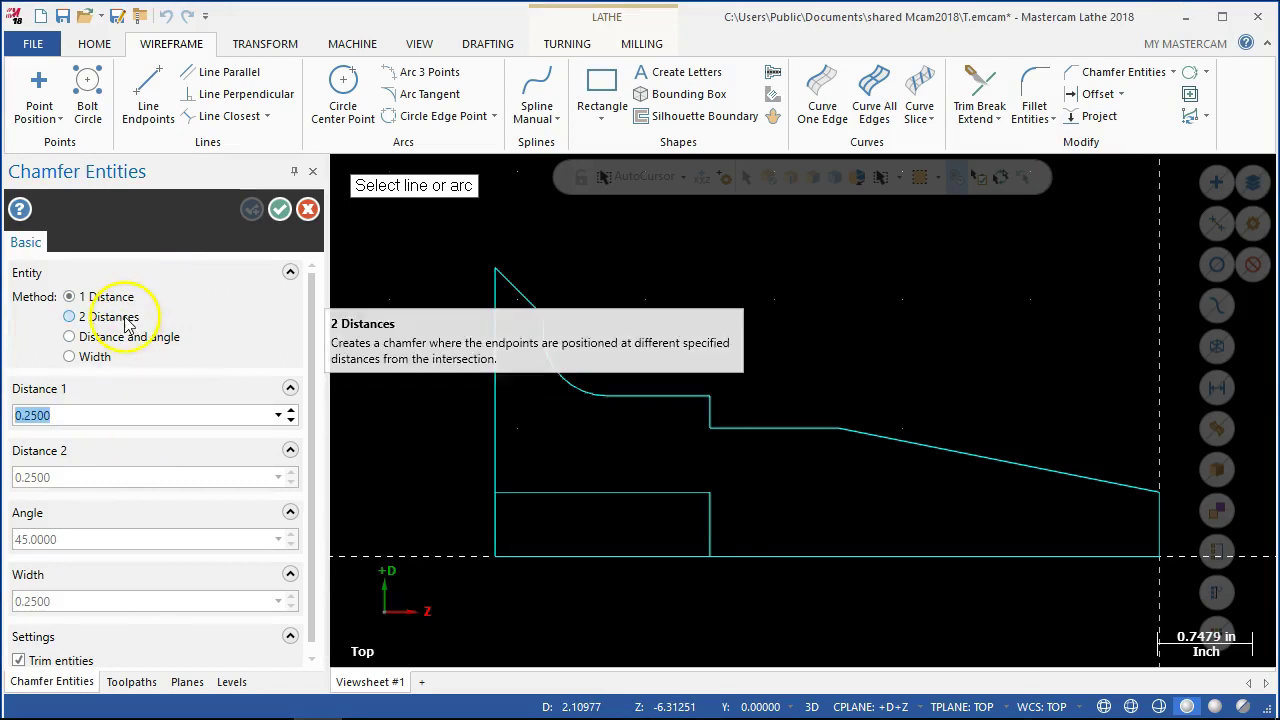
click(78, 338)
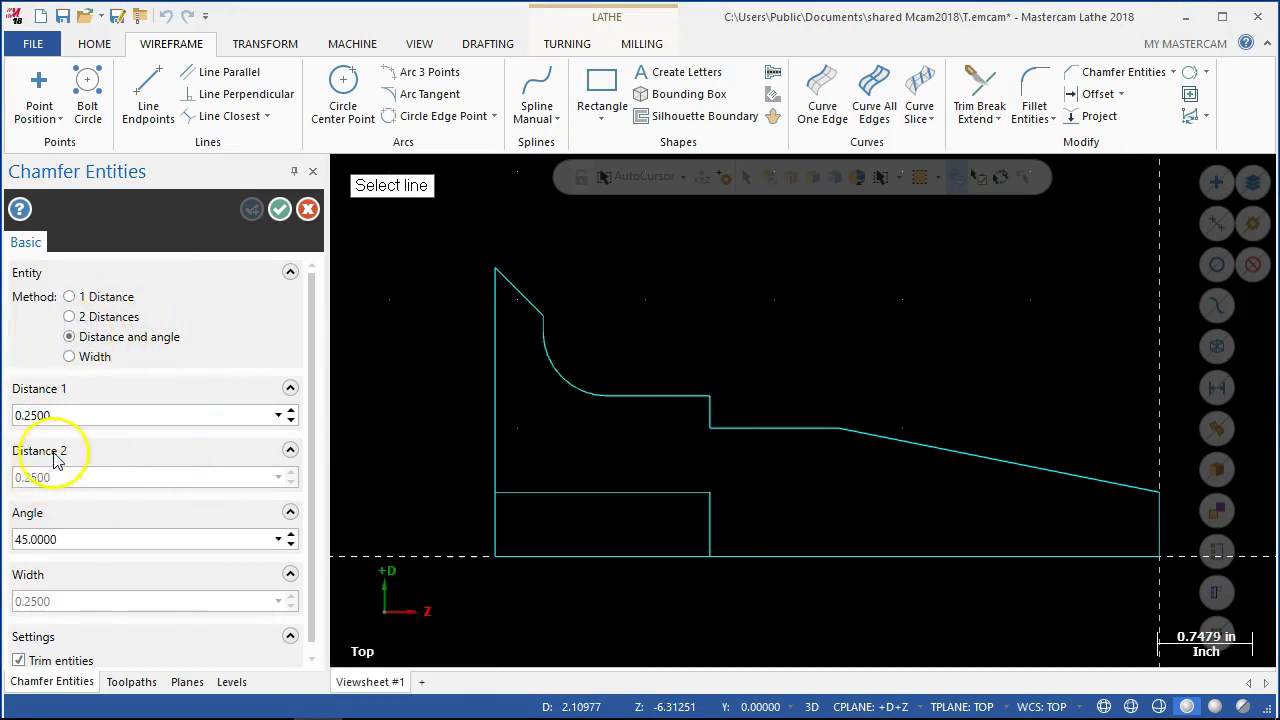
mouse_move(57, 476)
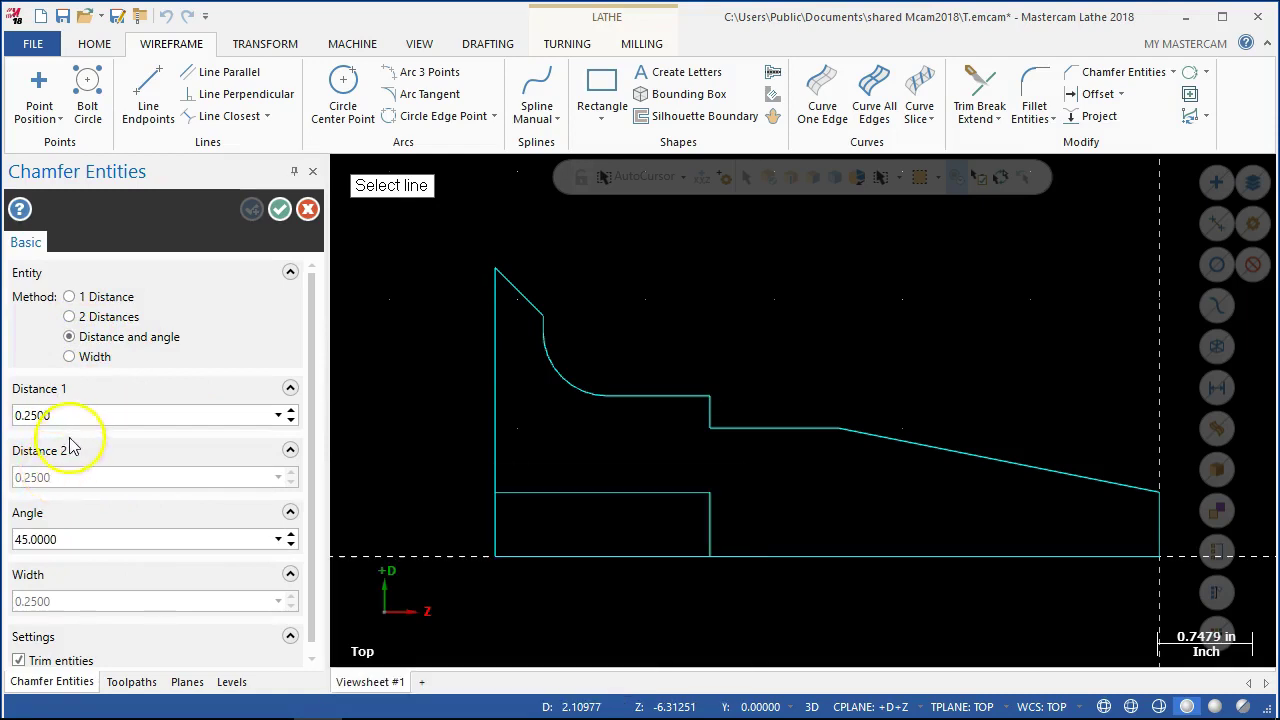
click(73, 413)
text(.03)
click(694, 393)
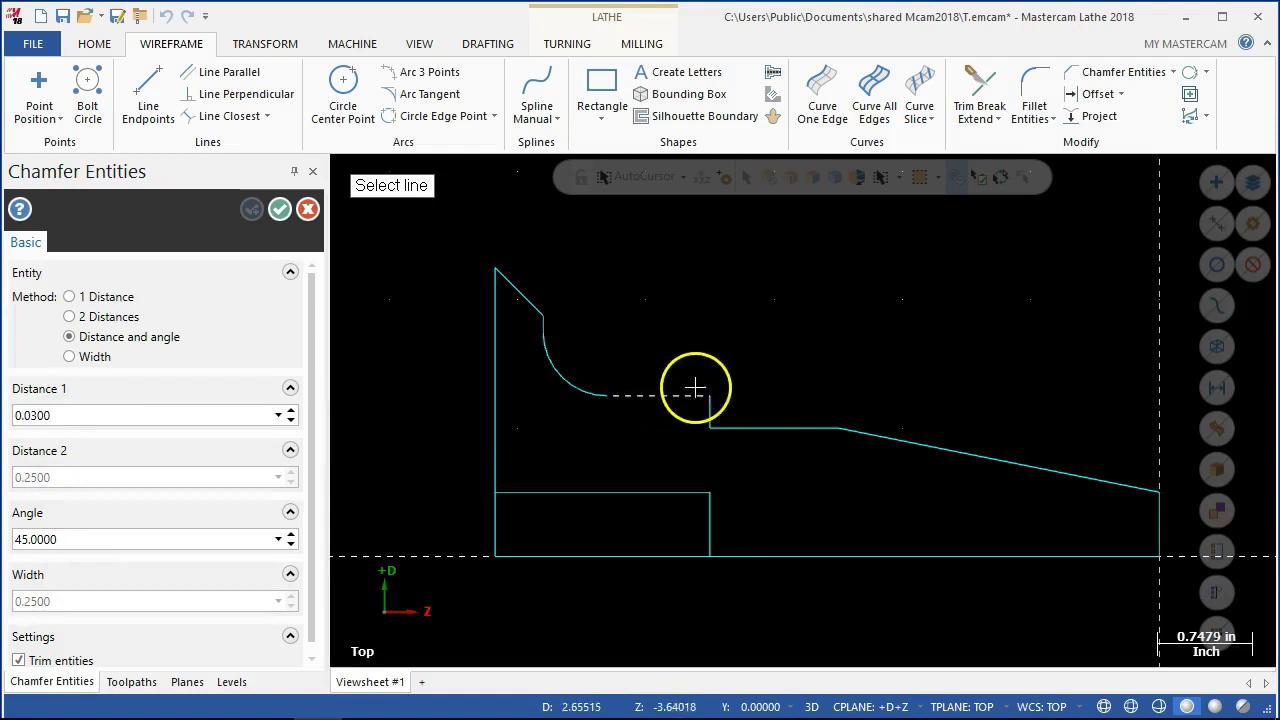
click(711, 412)
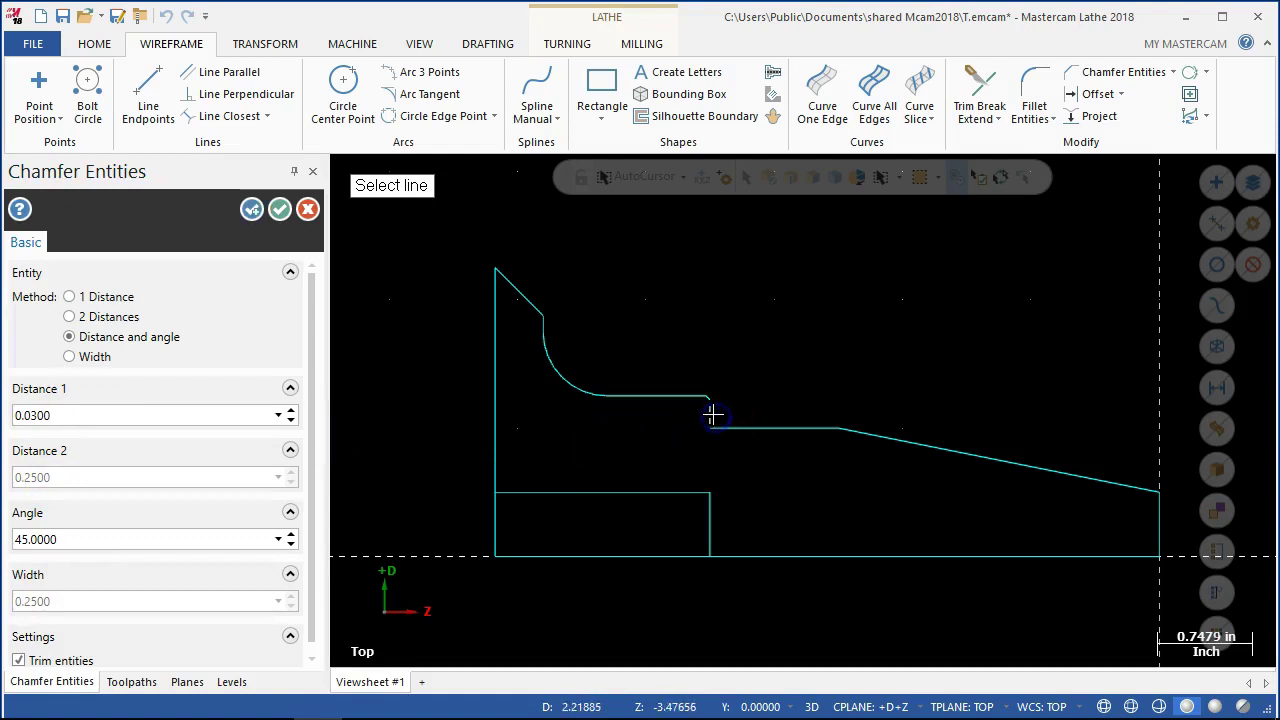
- Compare the whole profile with the Assign8 drawing in Chrome, return to Mastercam and accept the chamfer
mouse_move(160, 706)
click(212, 700)
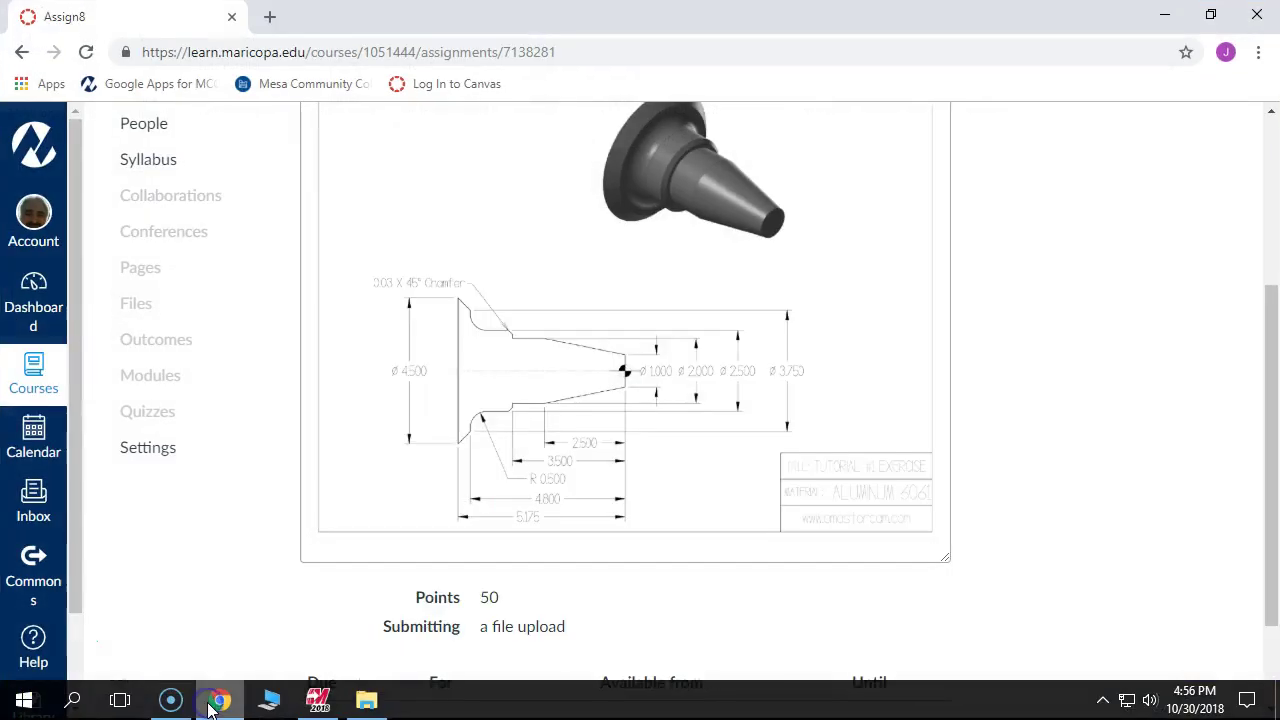
scroll(409, 293, up, 3)
scroll(408, 300, down, 2)
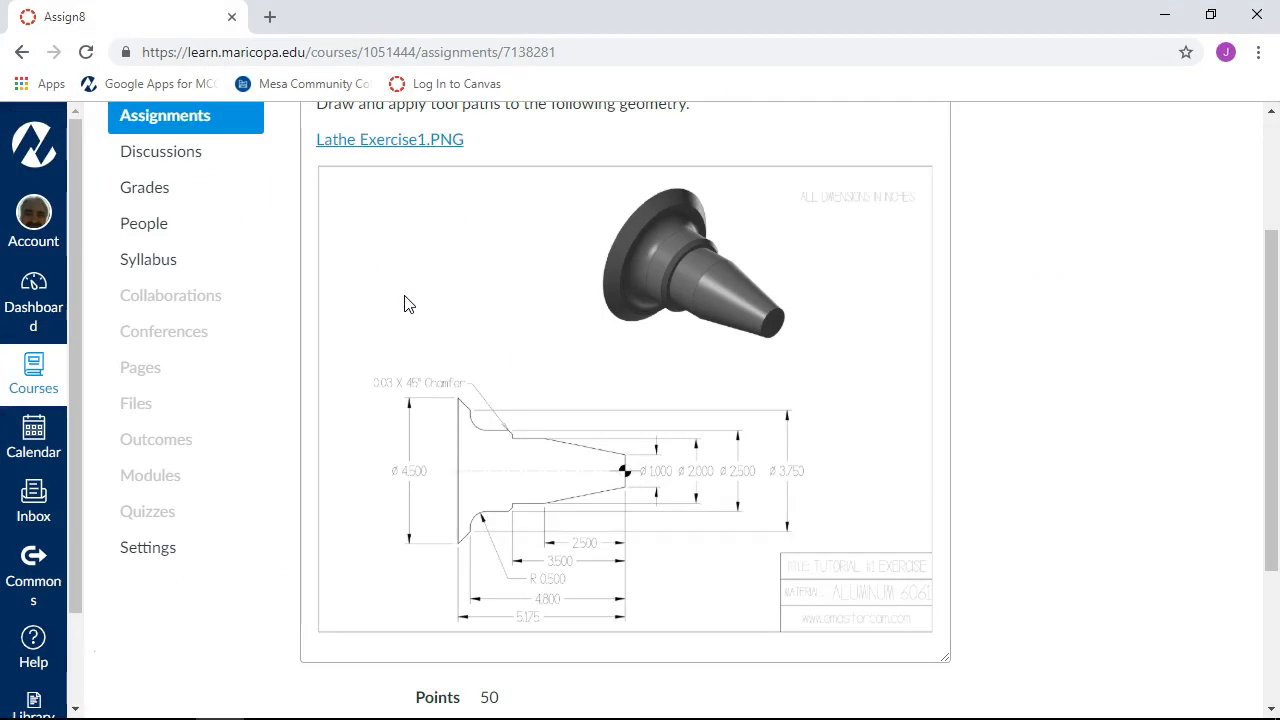
click(1163, 25)
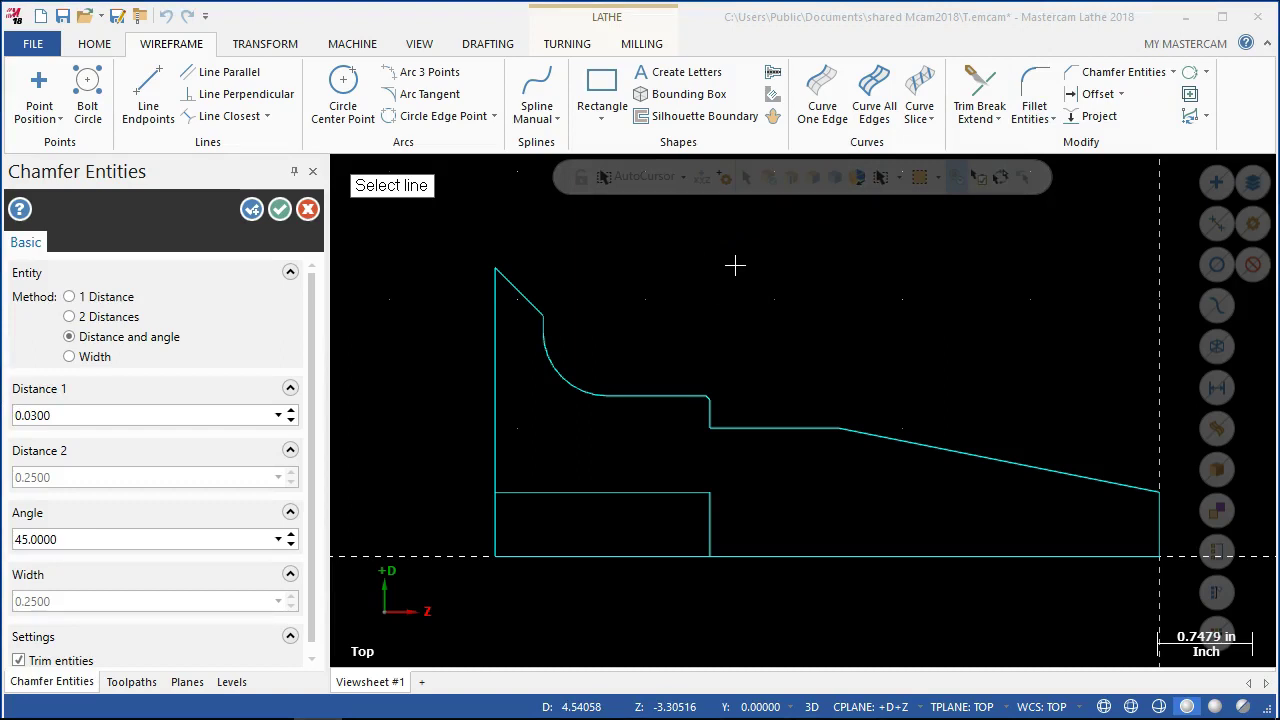
scroll(737, 514, up, 2)
scroll(600, 495, down, 2)
scroll(522, 482, down, 2)
scroll(909, 623, down, 1)
scroll(891, 622, up, 1)
scroll(891, 622, up, 1)
click(218, 700)
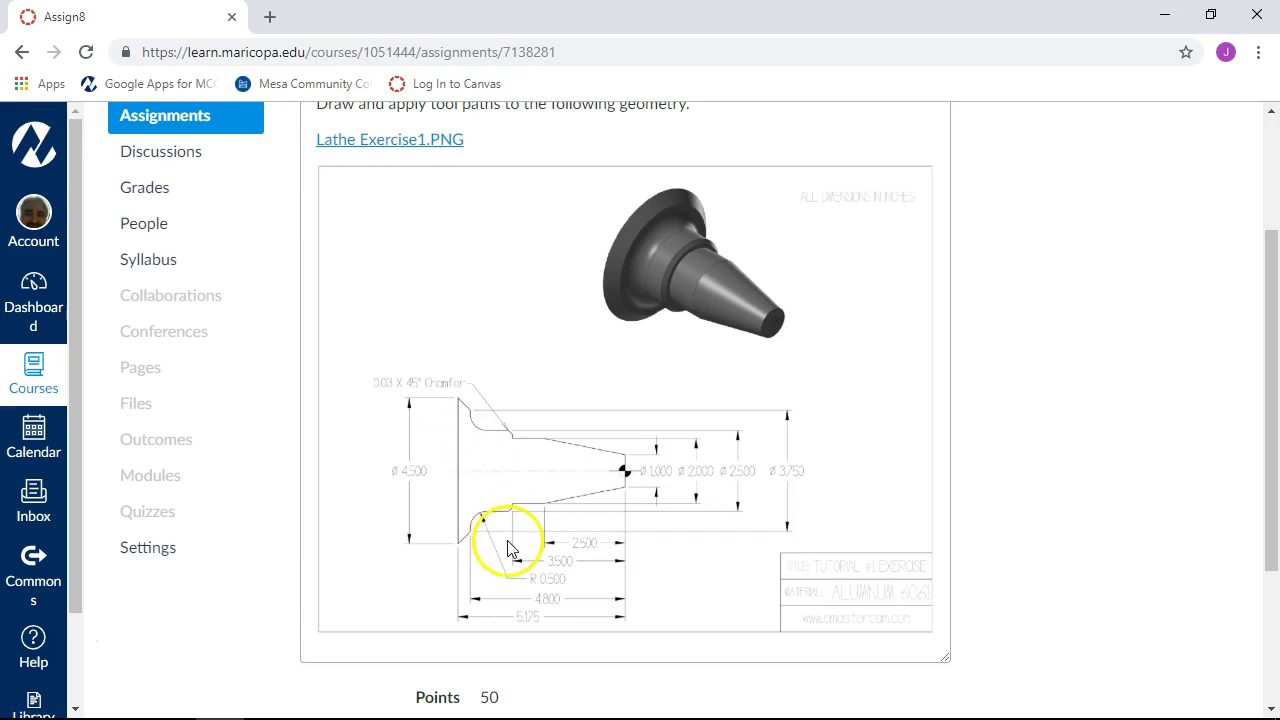
scroll(507, 545, down, 2)
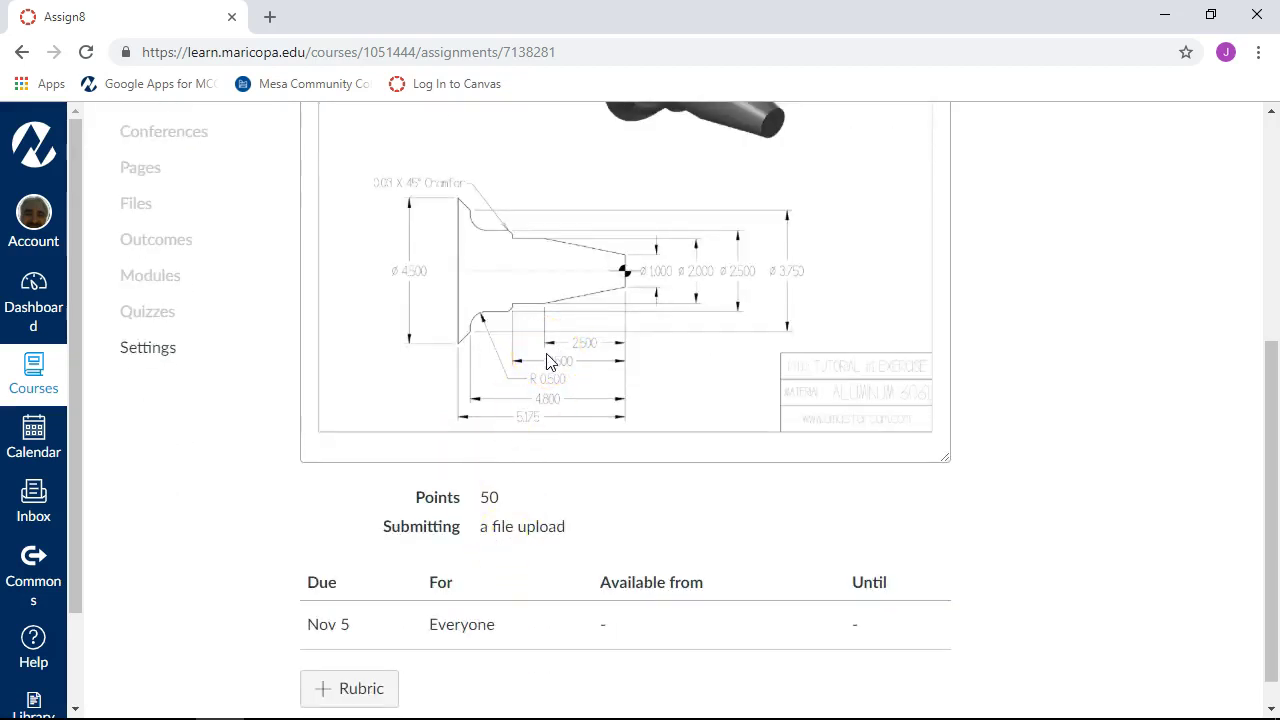
mouse_move(471, 715)
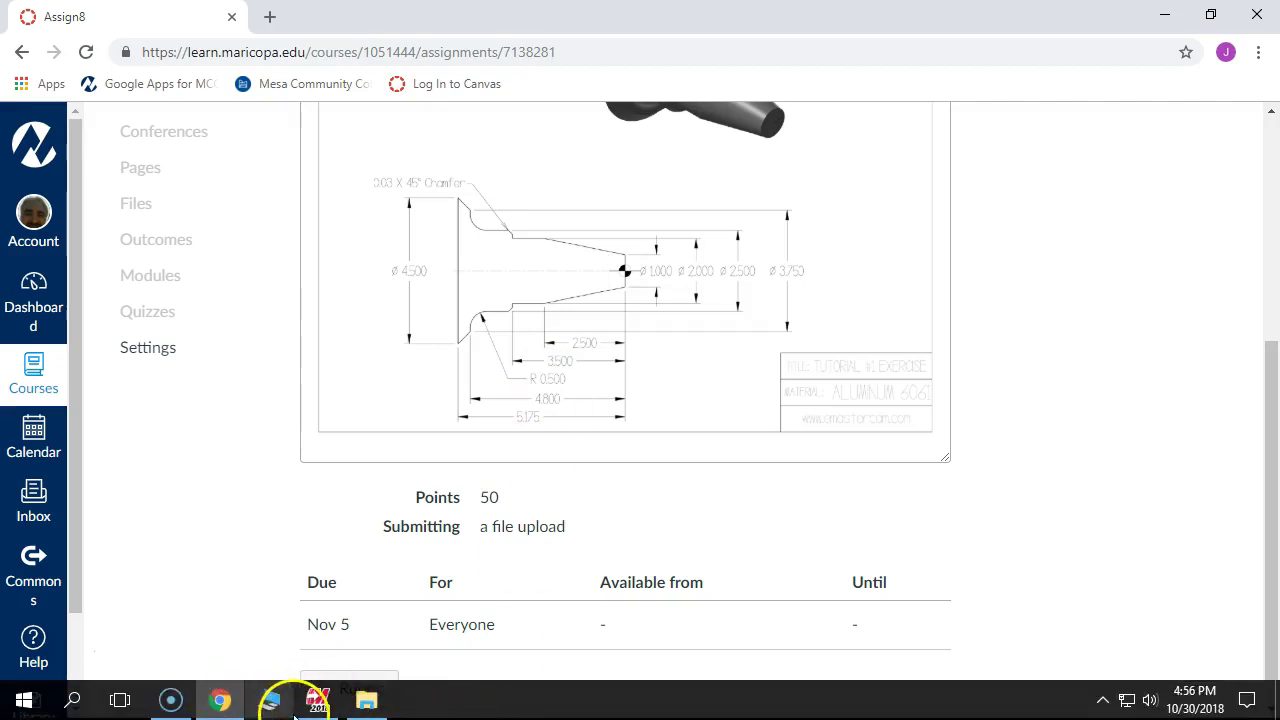
click(316, 701)
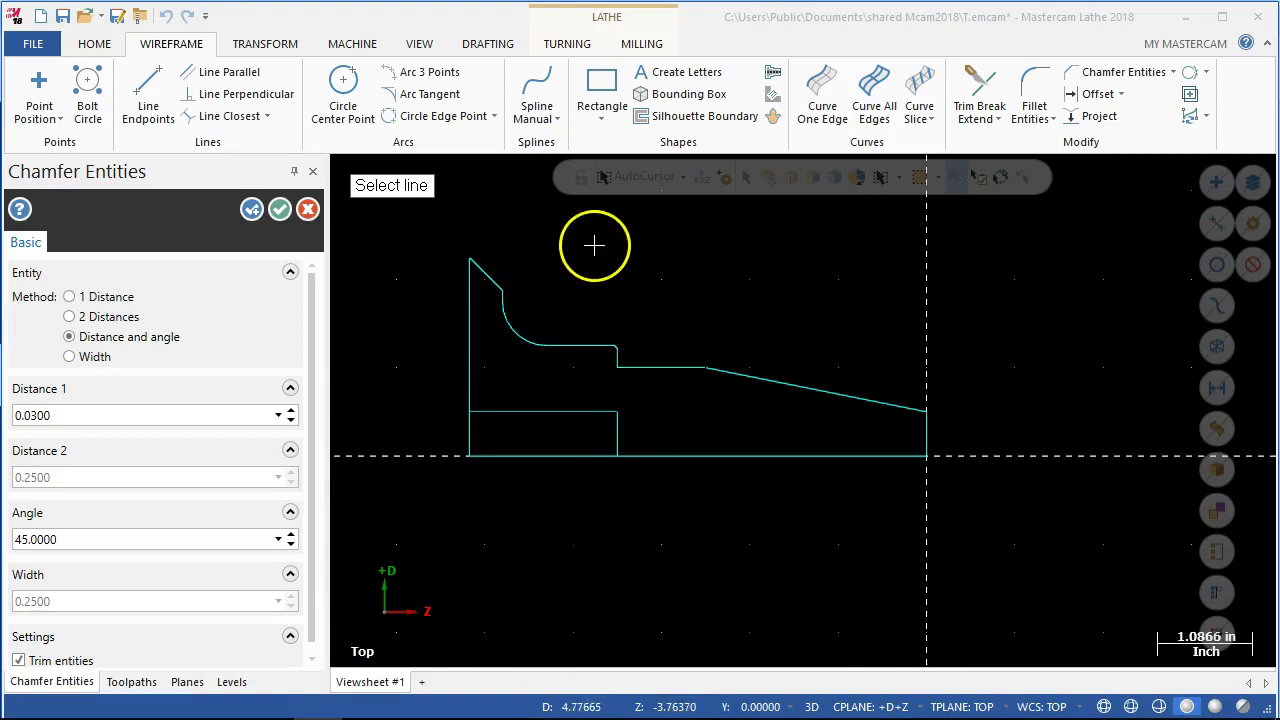
click(277, 208)
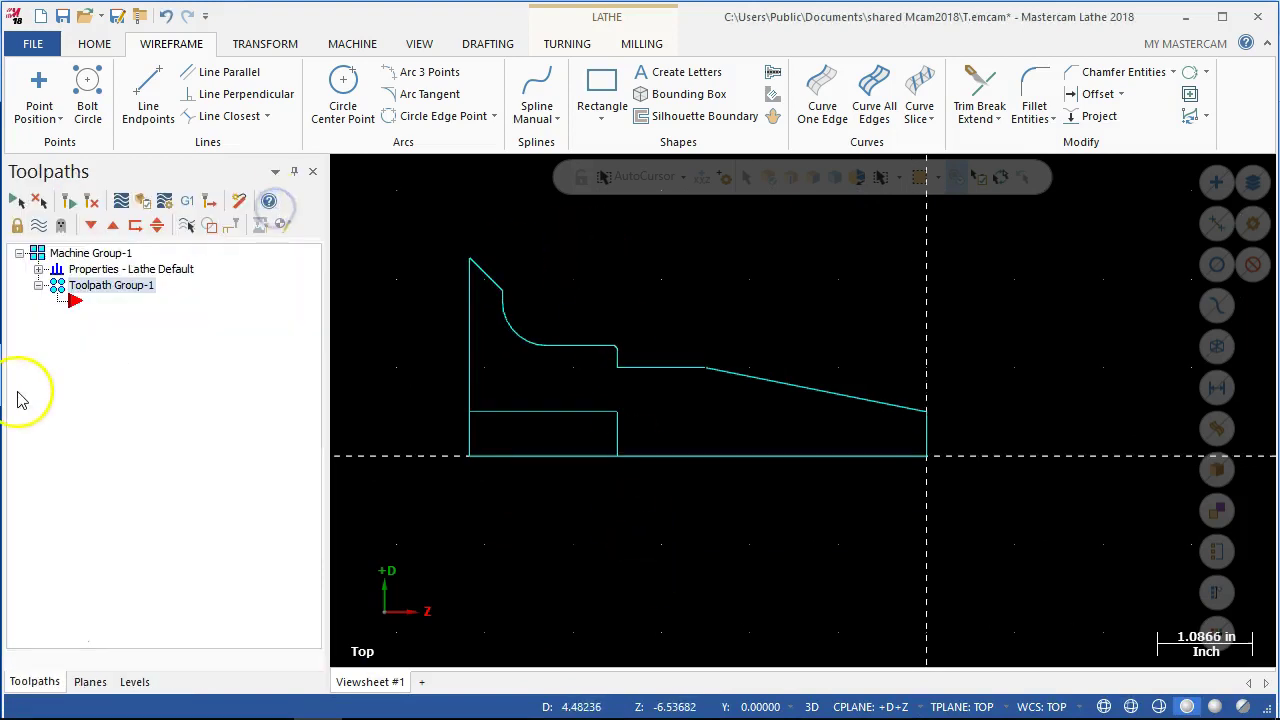
- Open the machine group's tool settings and enable sequential tool number assignment and the warning for duplicate tool numbers
click(38, 269)
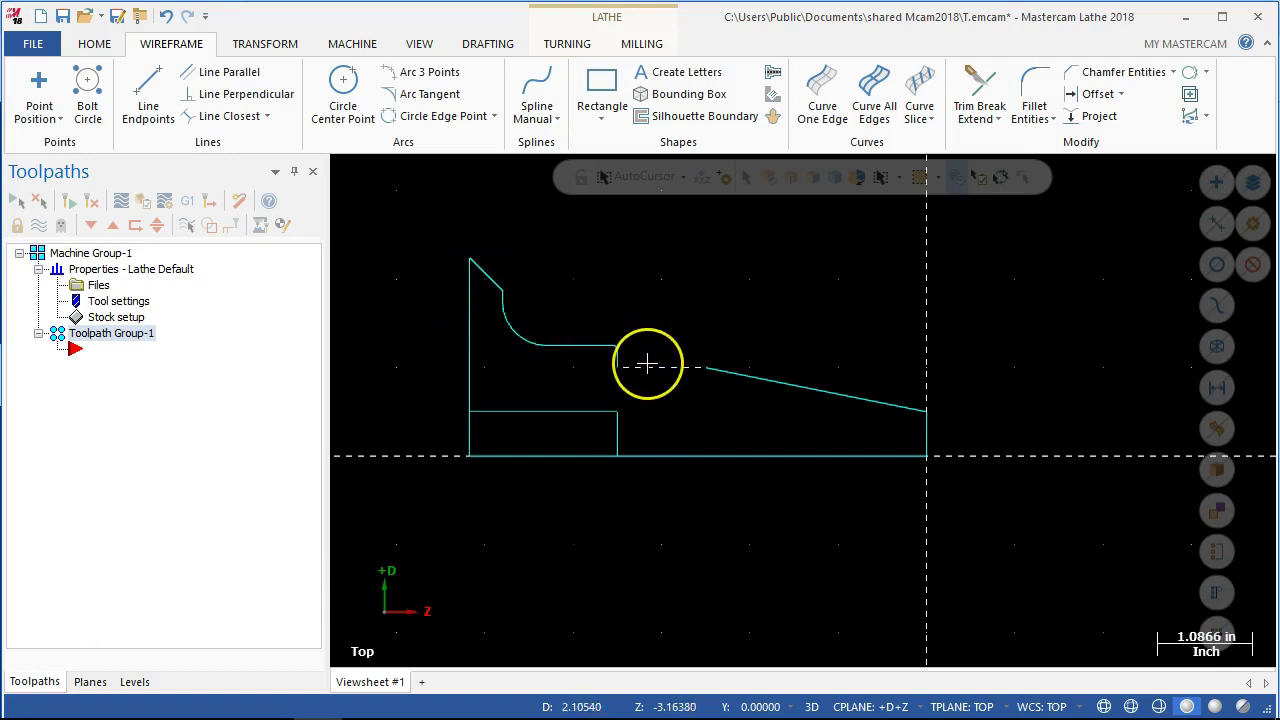
click(618, 360)
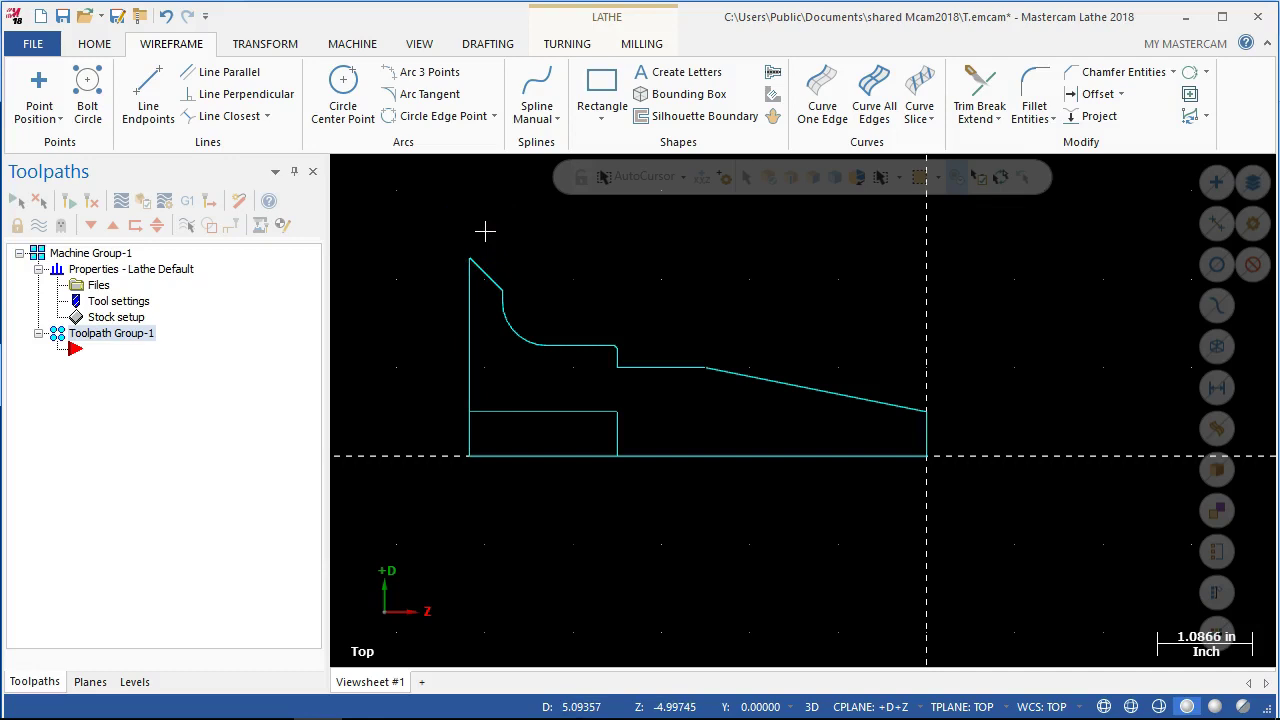
click(469, 229)
click(466, 255)
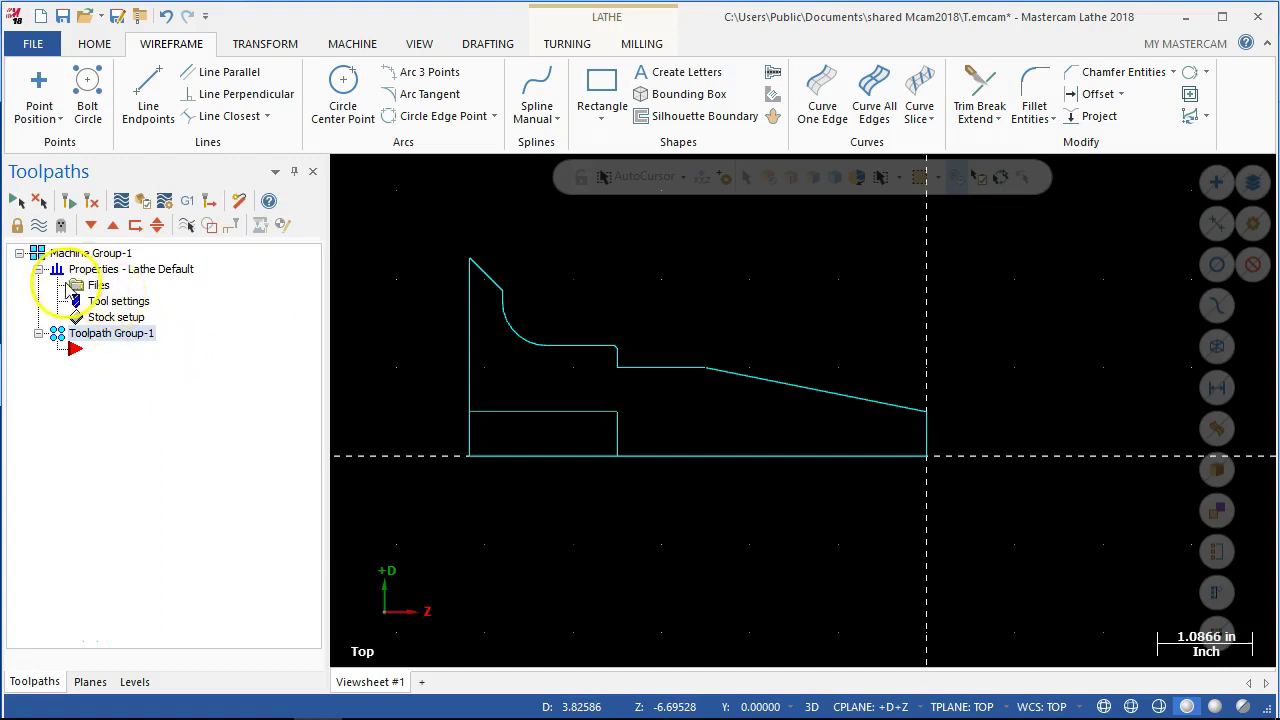
click(97, 286)
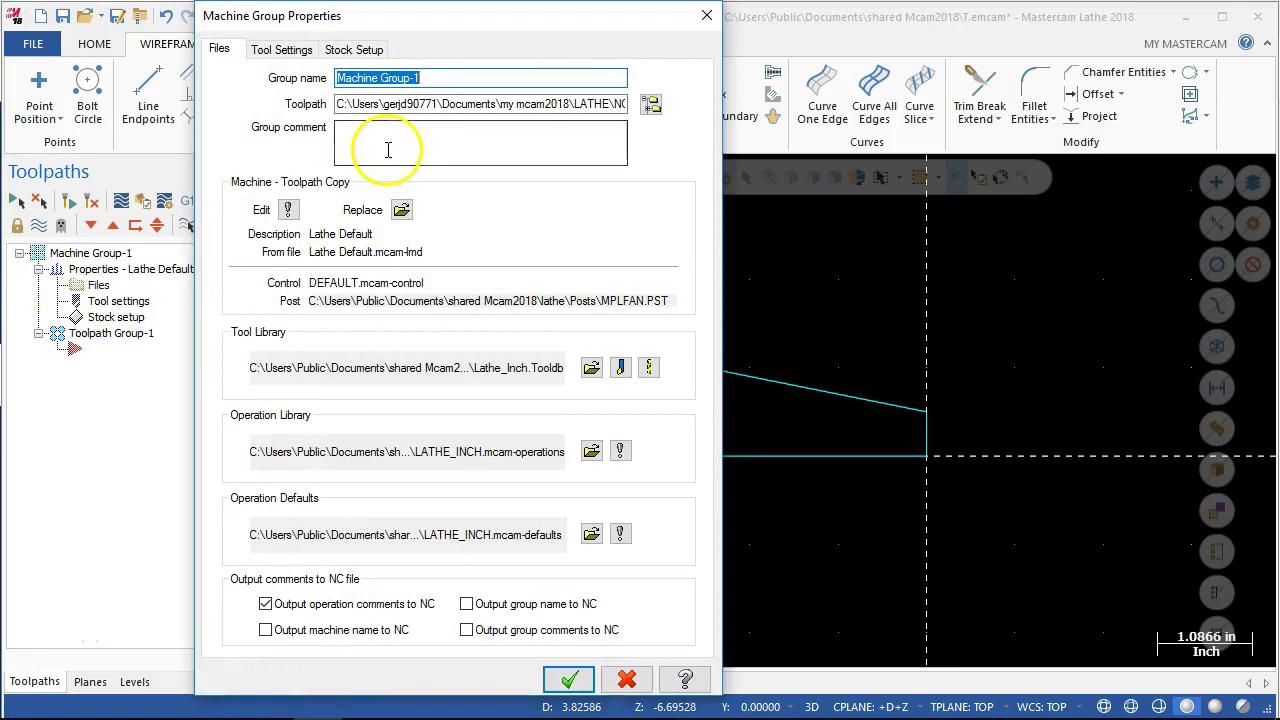
click(289, 50)
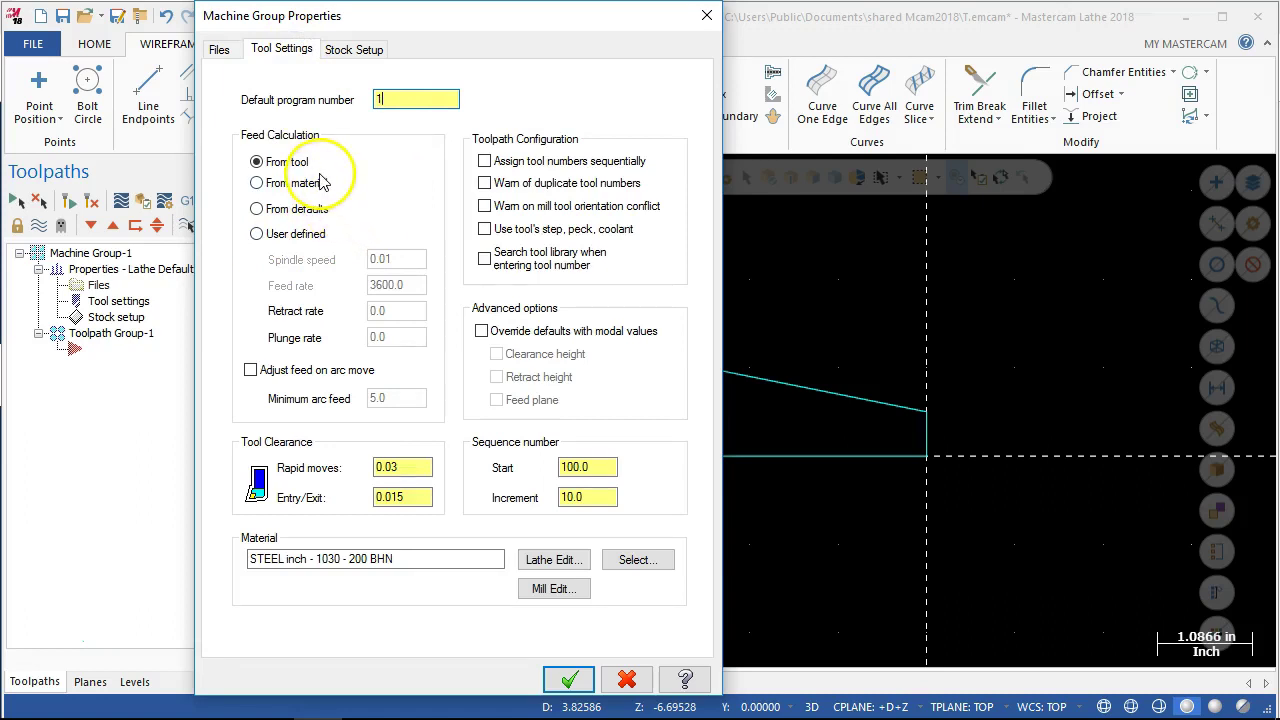
click(484, 161)
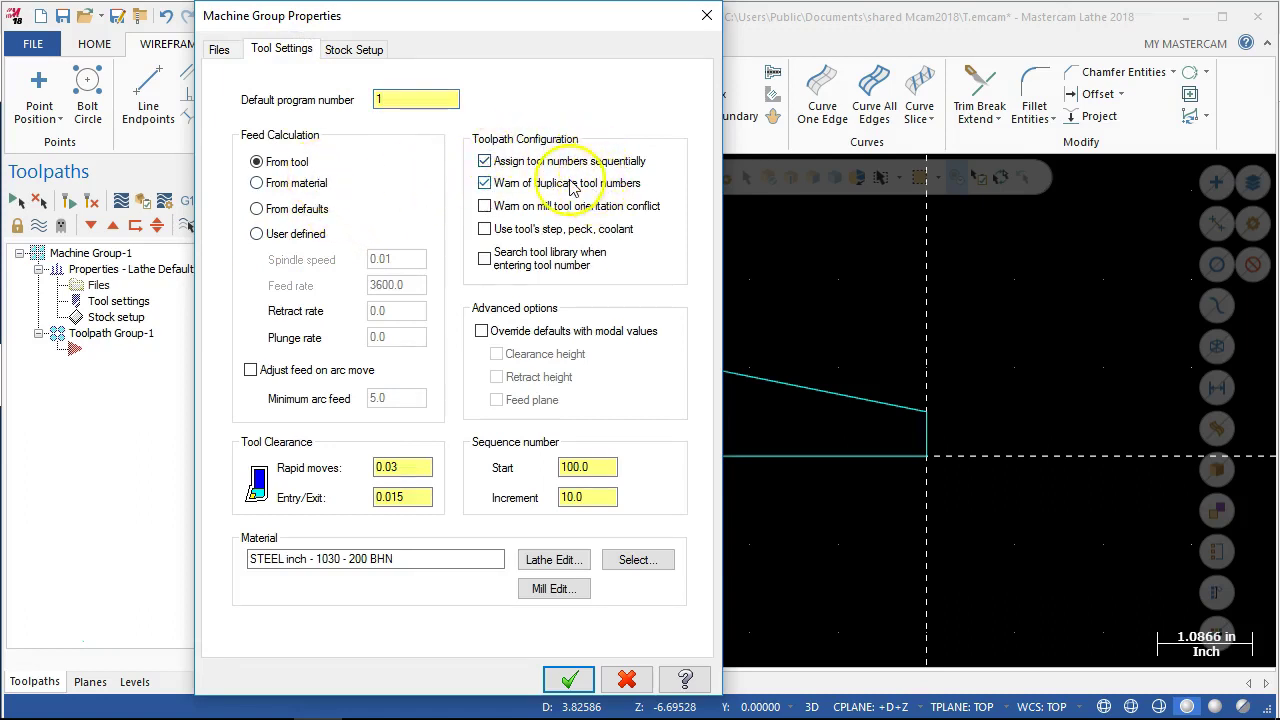
- Set the program's sequence numbers to start at 1 with an increment of 1
drag(592, 467, 515, 465)
text(1)
drag(600, 497, 568, 497)
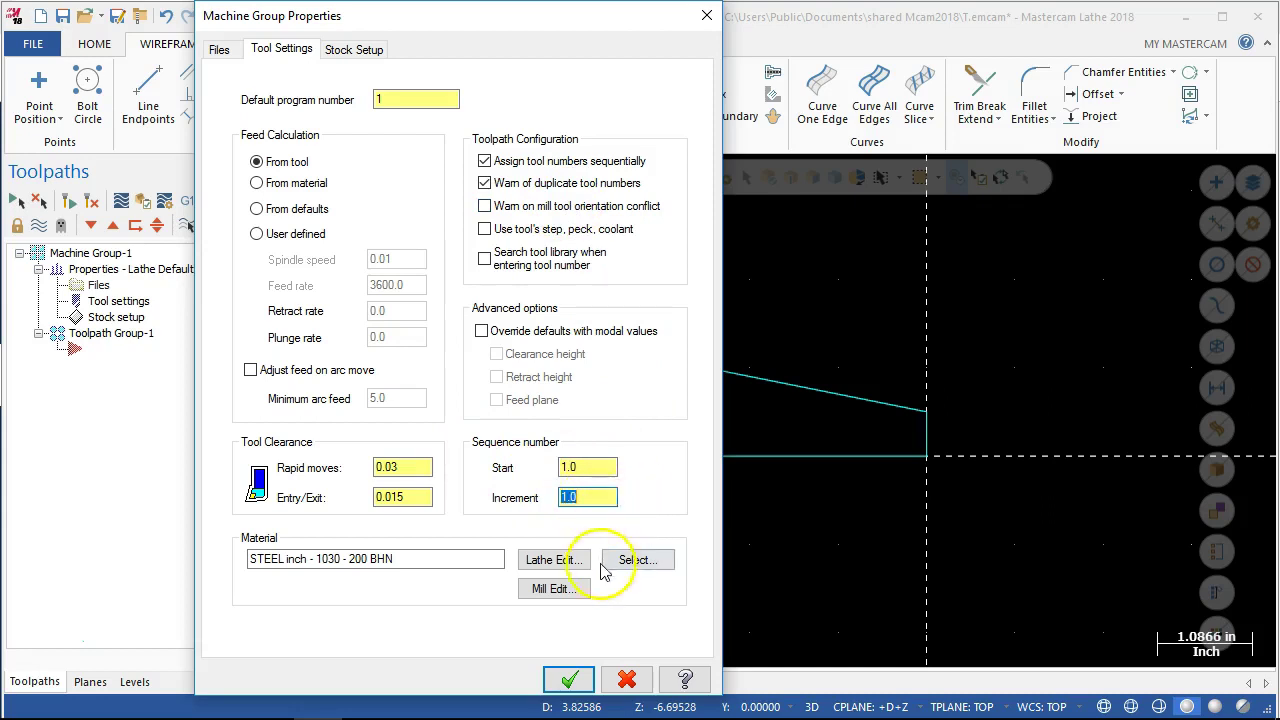
- Set the machine group's material to ALUMINUM inch - 6061 from the Lathe library
click(640, 562)
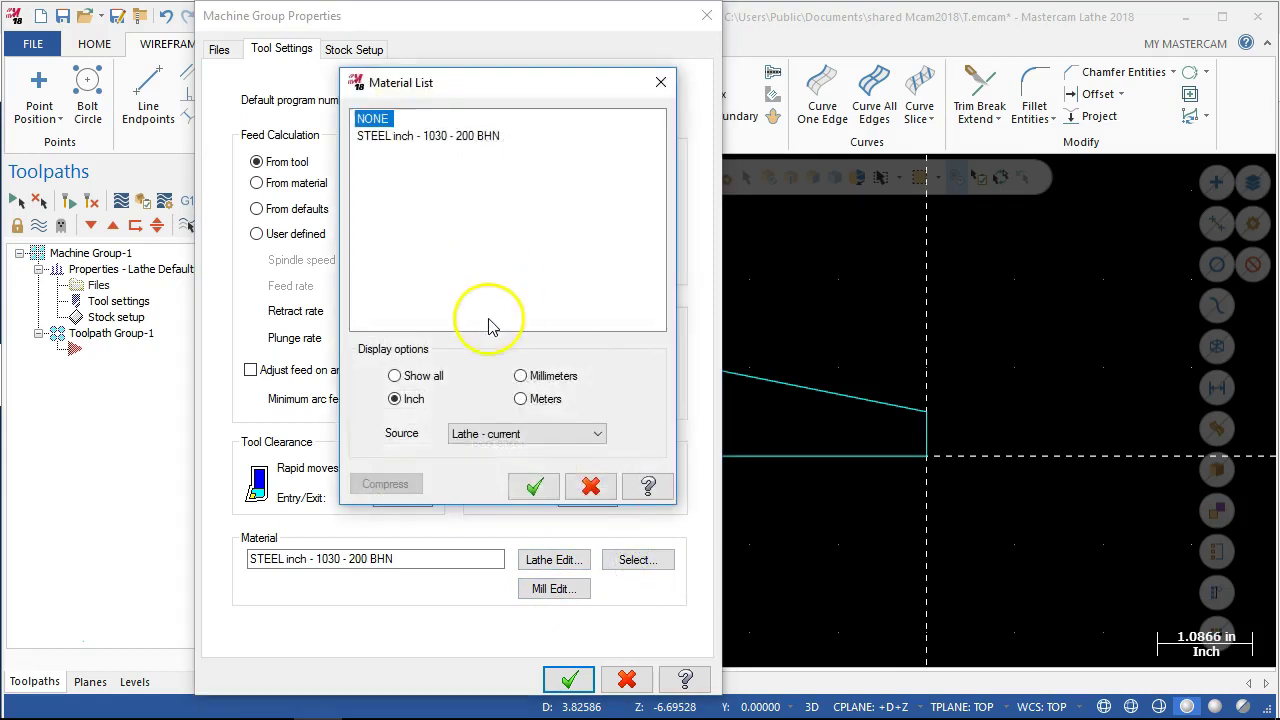
click(507, 392)
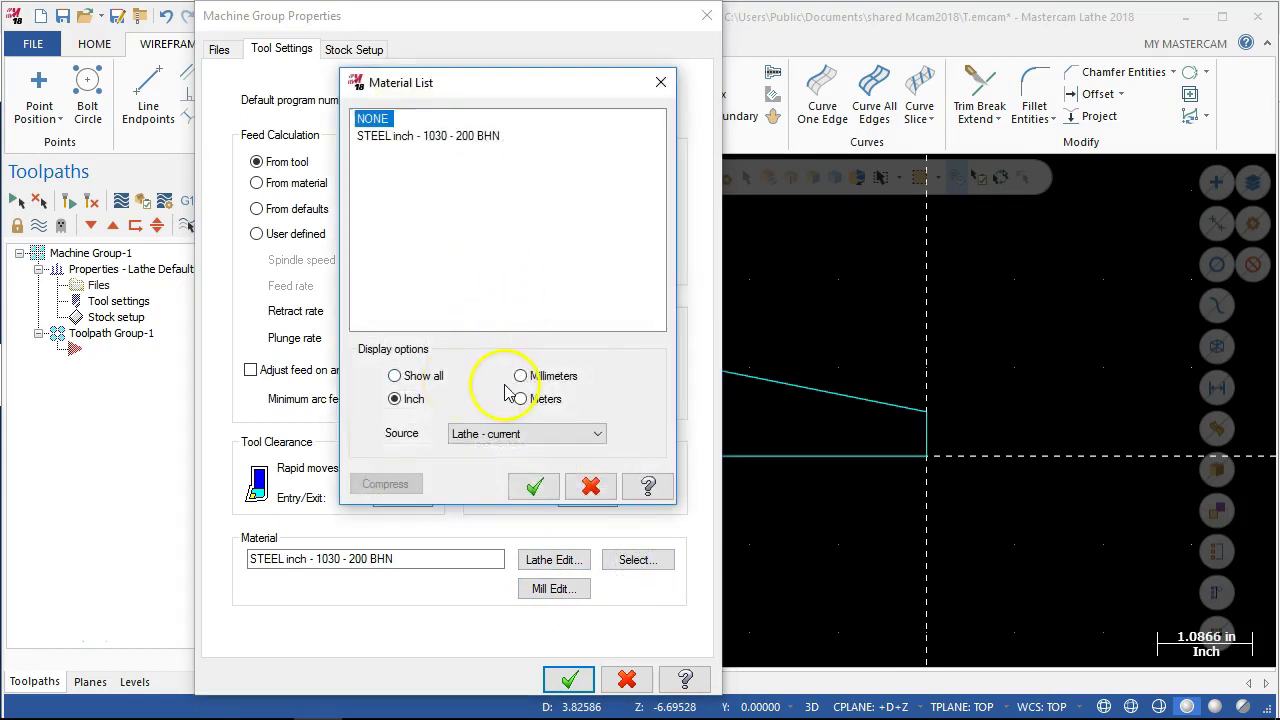
click(527, 434)
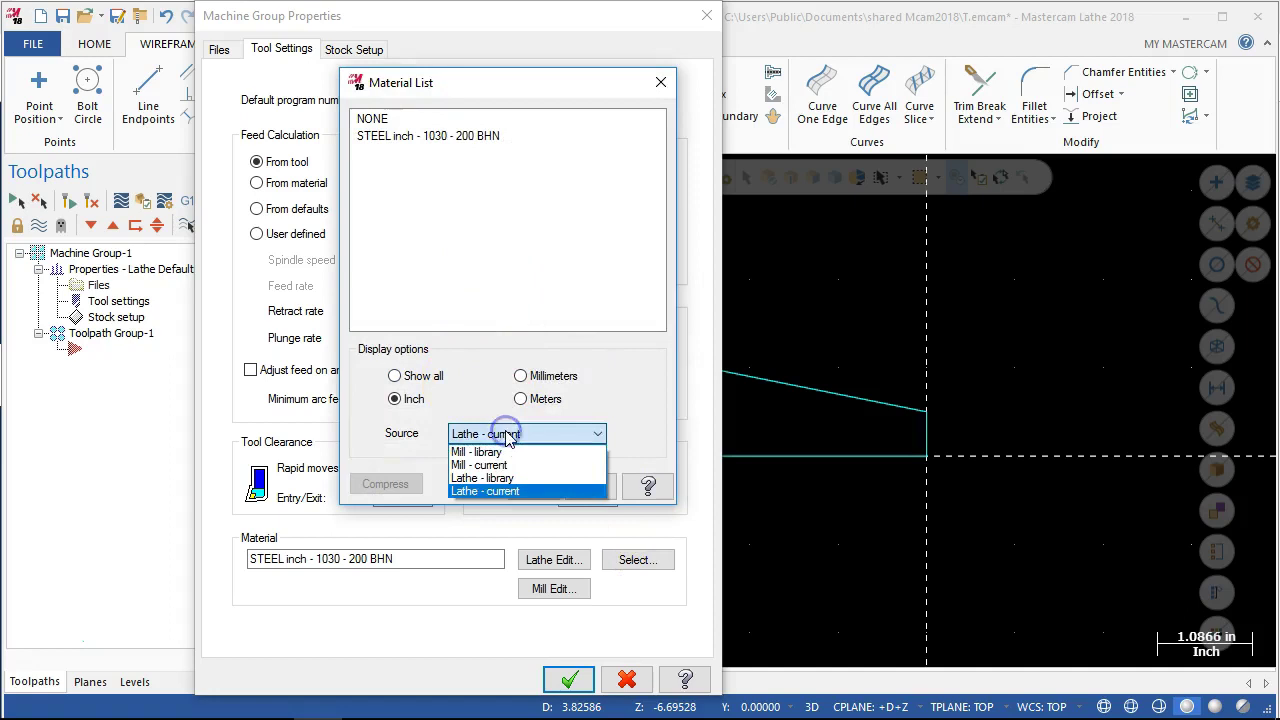
click(488, 478)
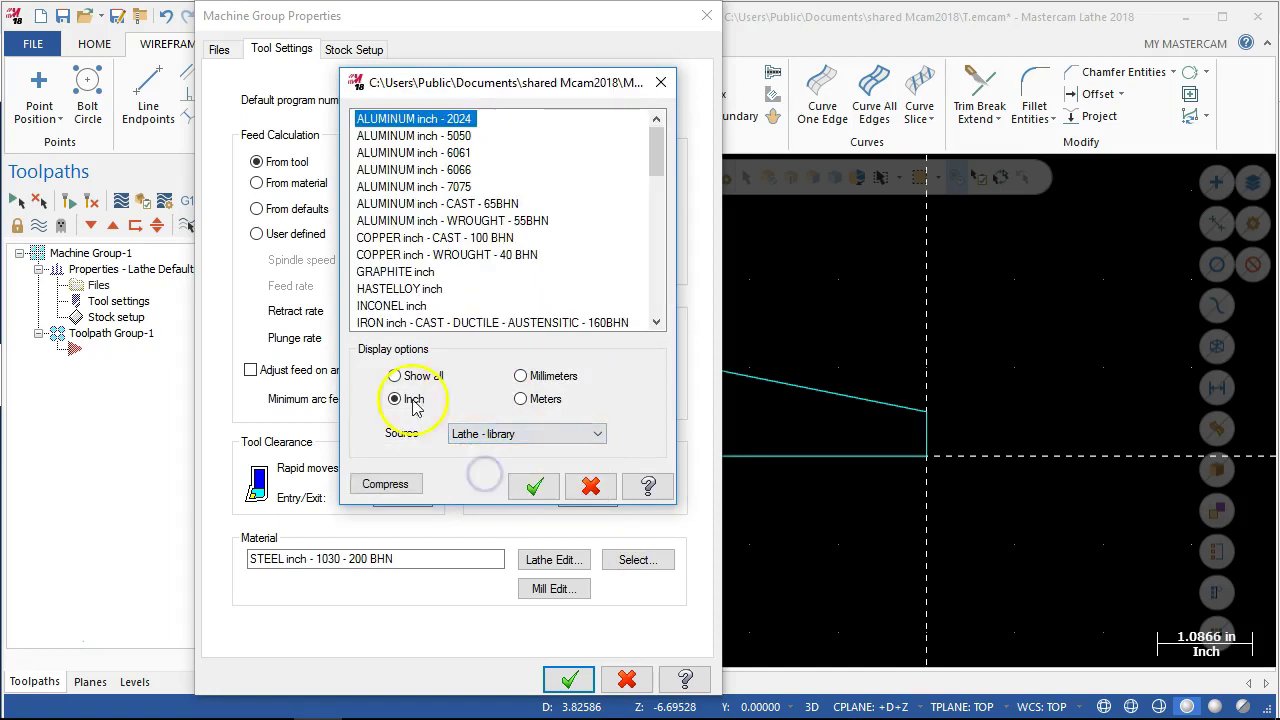
click(447, 153)
click(535, 486)
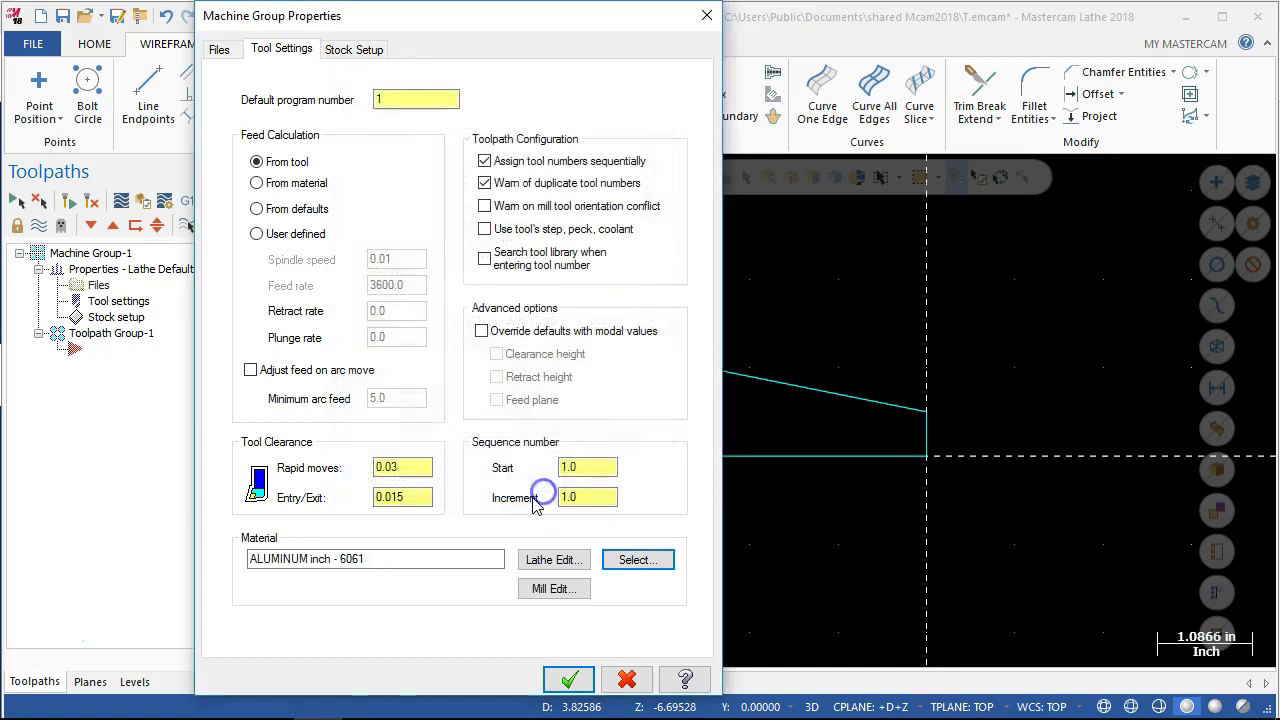
click(430, 153)
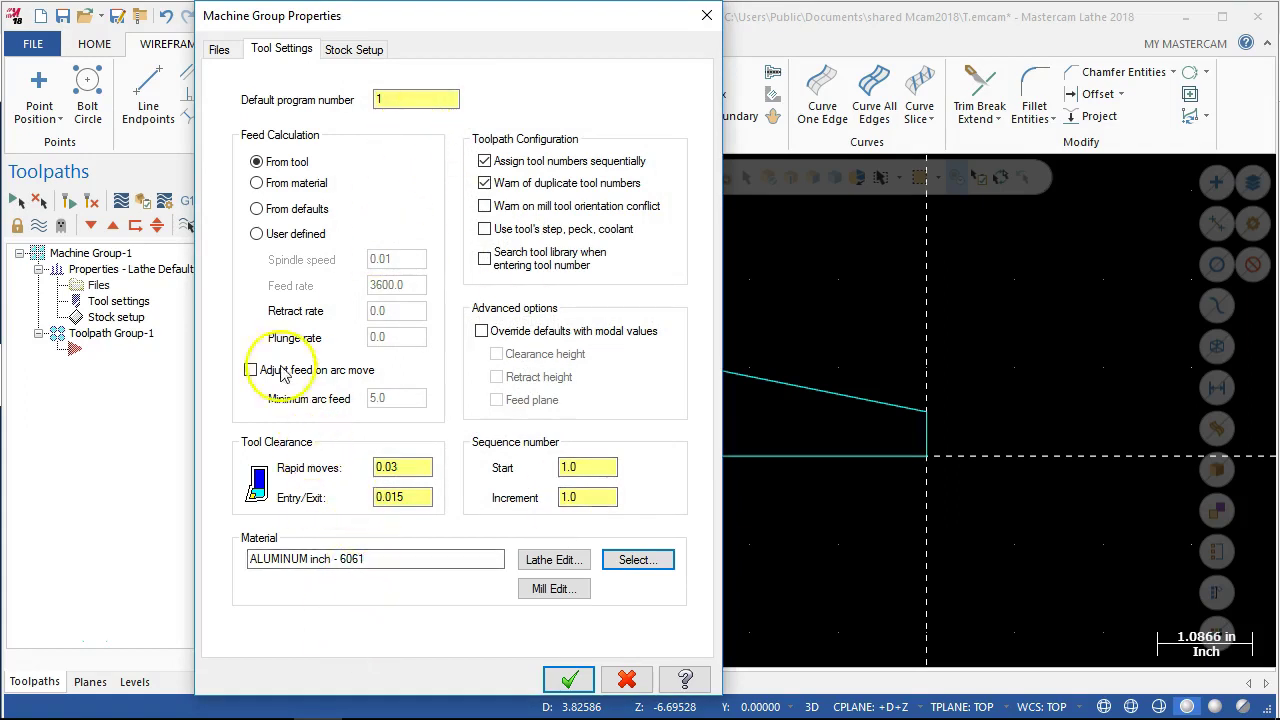
- Define the left spindle stock as a cylinder with a 4.5 outer diameter and a length of 6
click(358, 50)
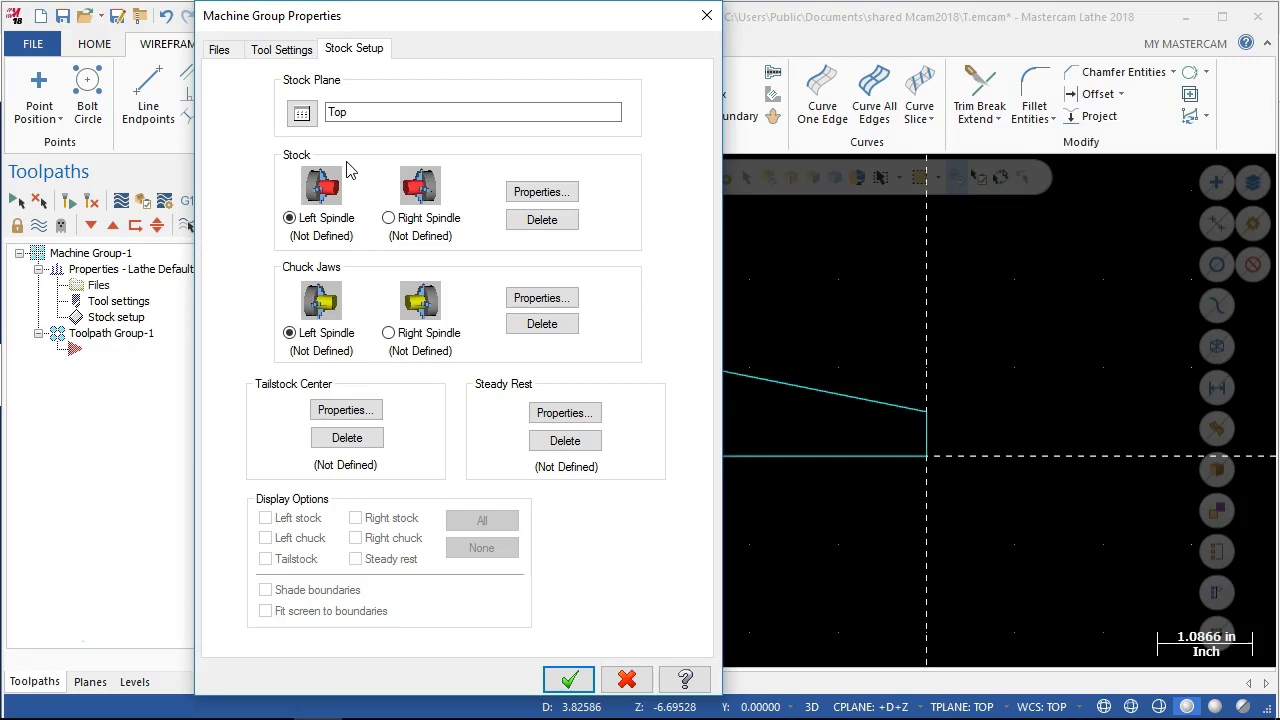
click(532, 192)
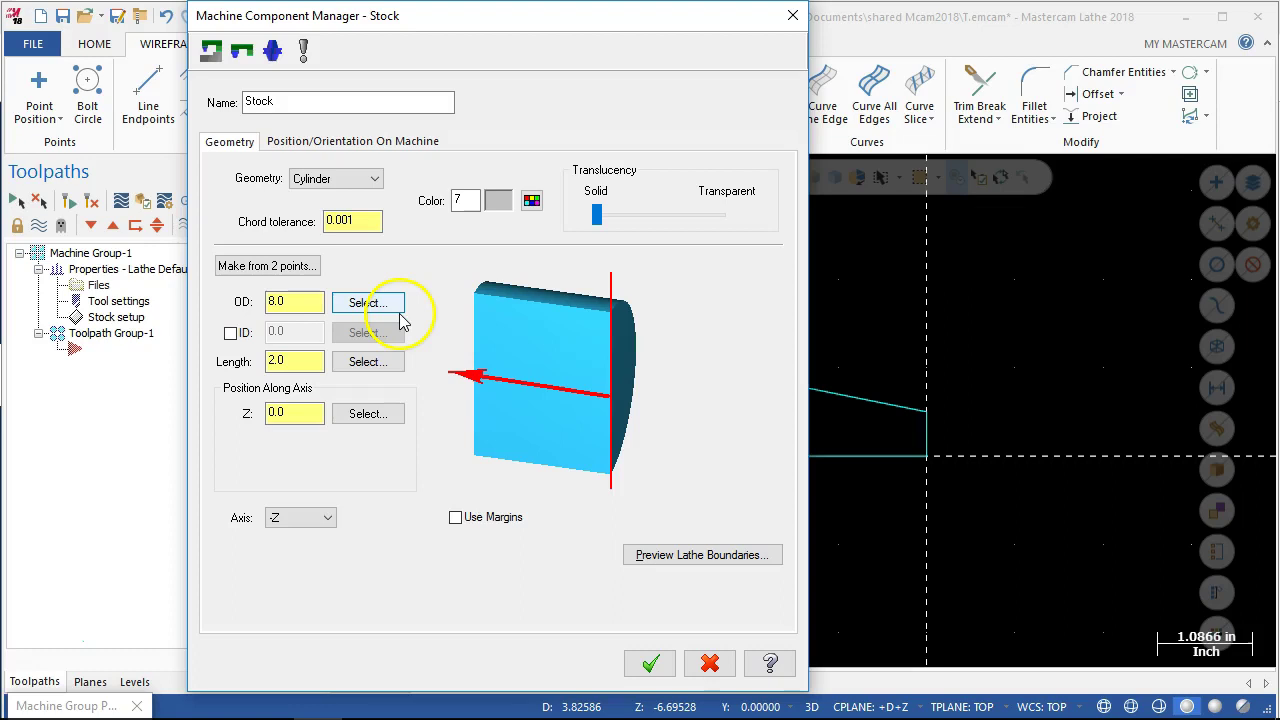
double_click(290, 303)
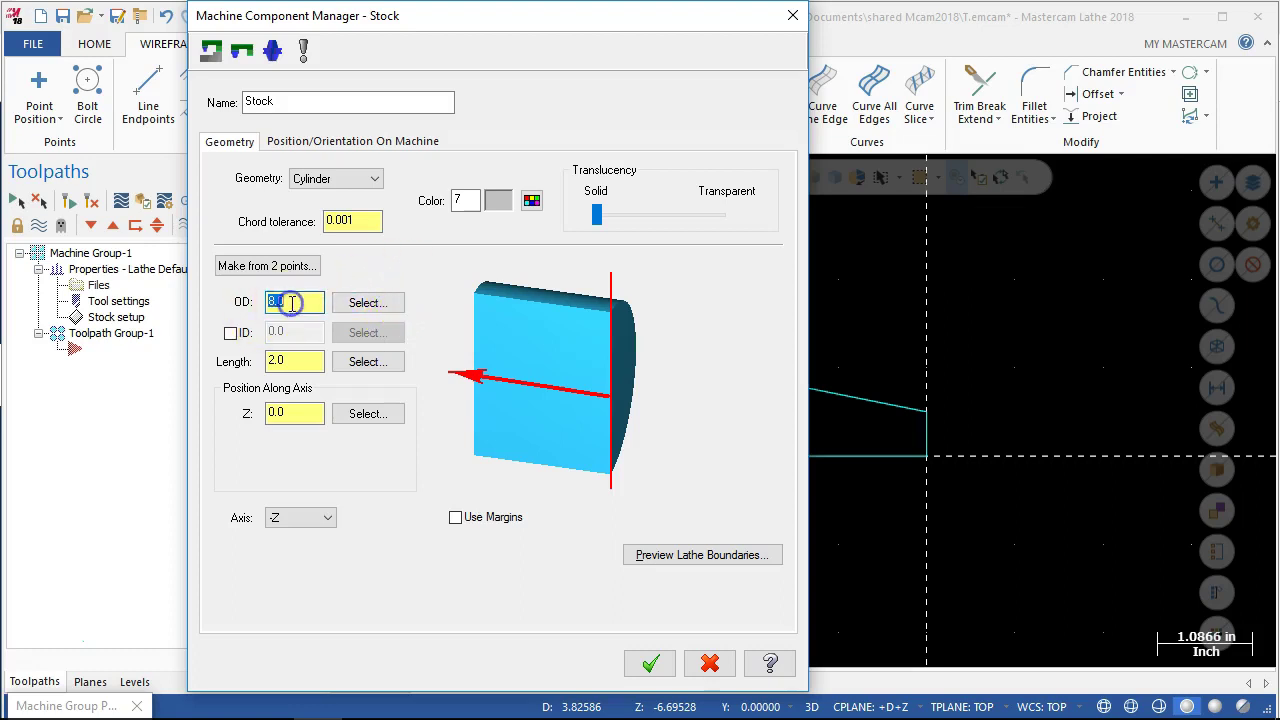
text(4.5)
key(Return)
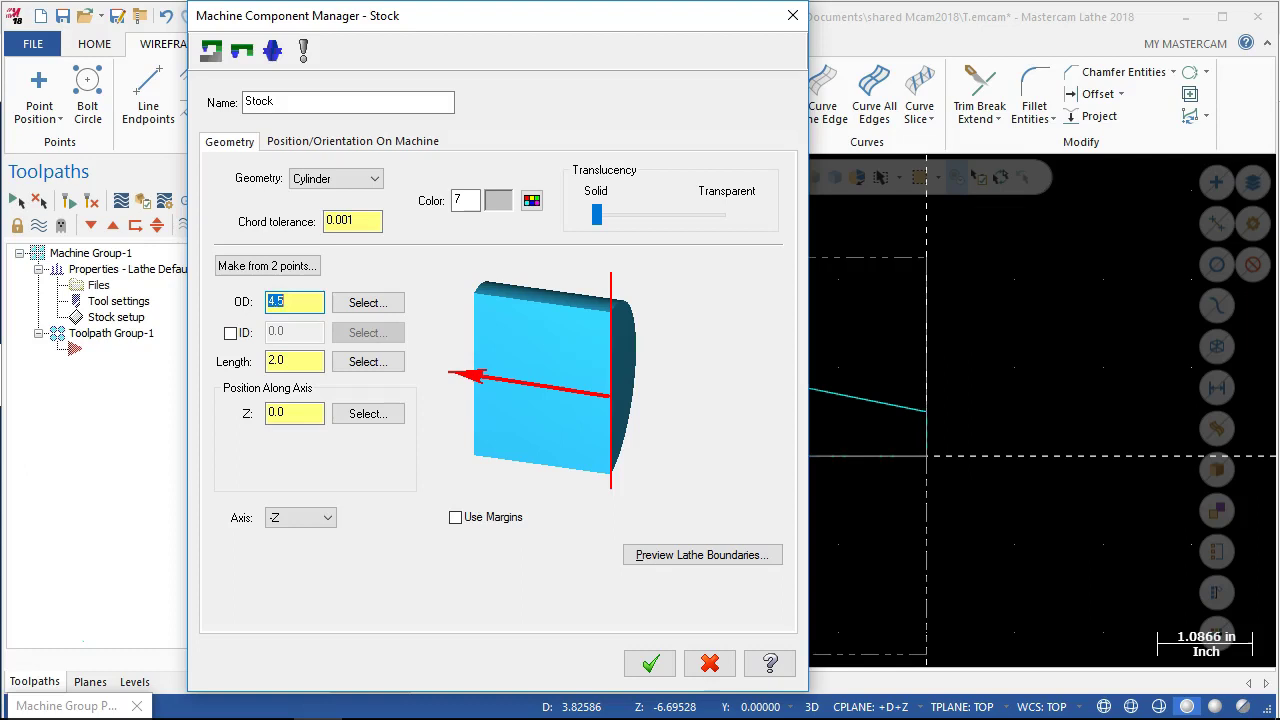
click(287, 361)
text(6)
key(Tab)
drag(431, 15, 783, 26)
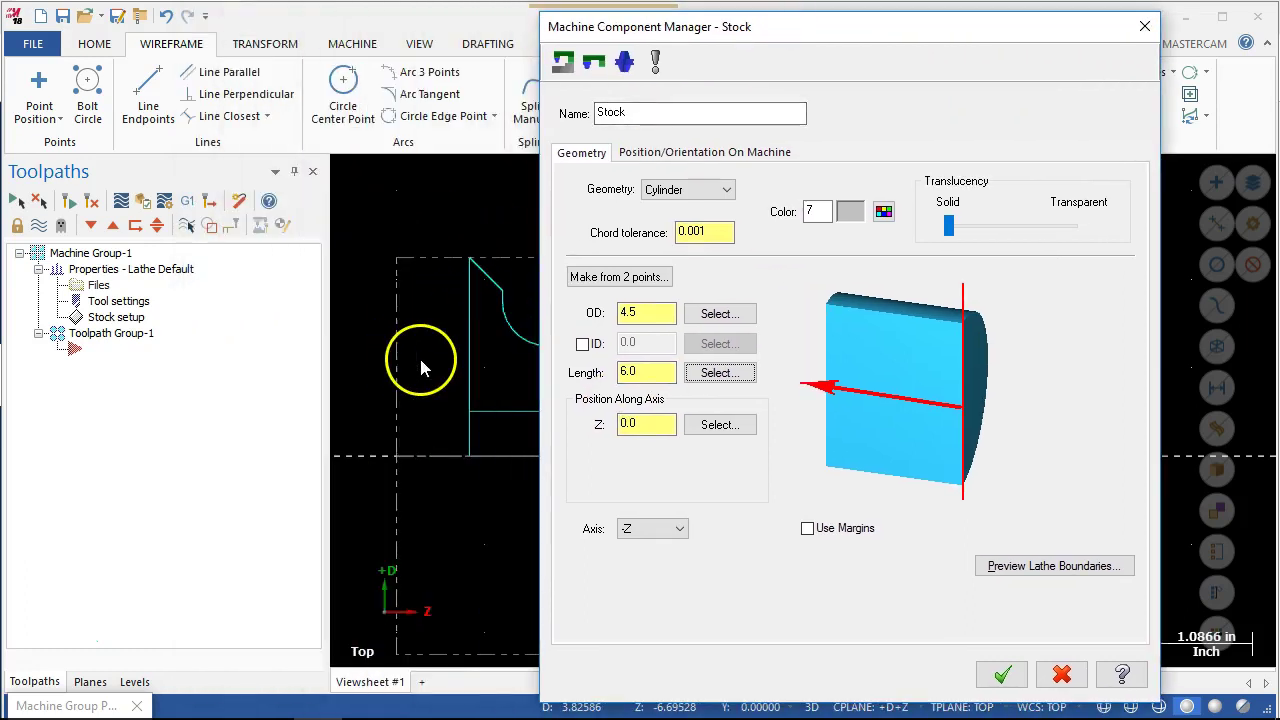
- Position the stock at Z 0.03 along the axis, check its boundary at the part's front face and accept the stock definition
double_click(646, 427)
text(0.03)
key(Return)
click(777, 200)
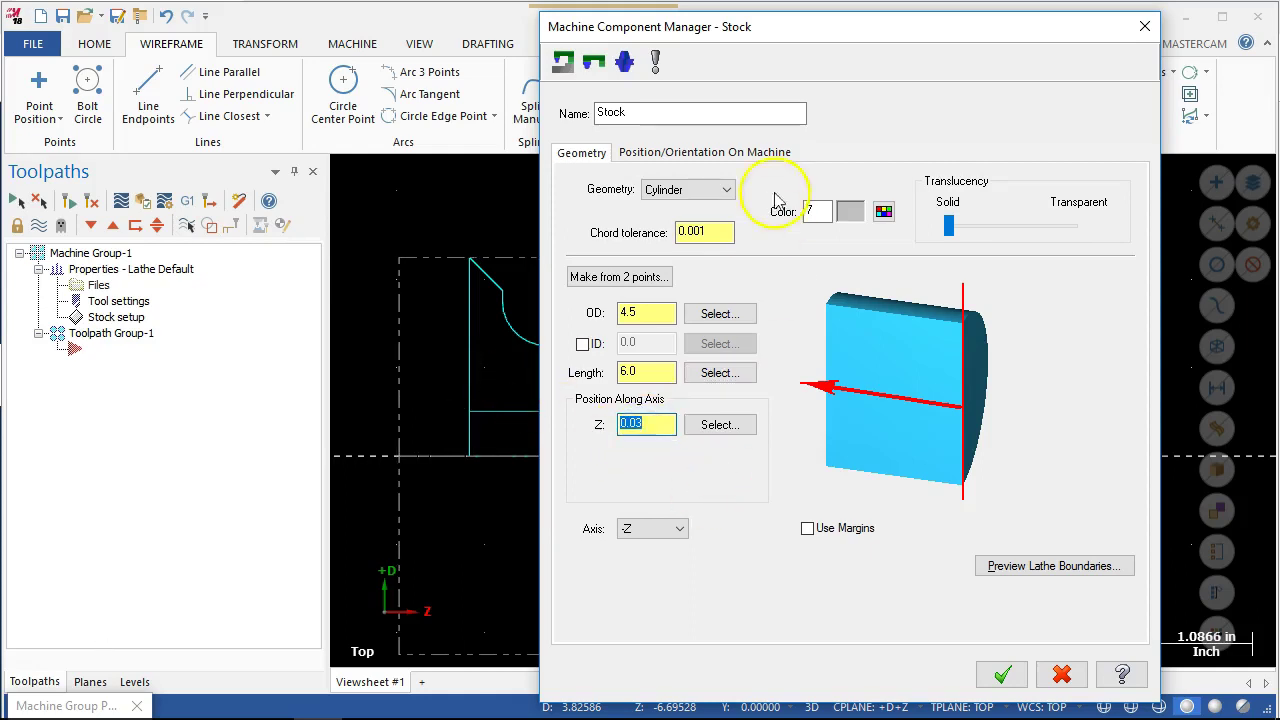
drag(728, 26, 220, 45)
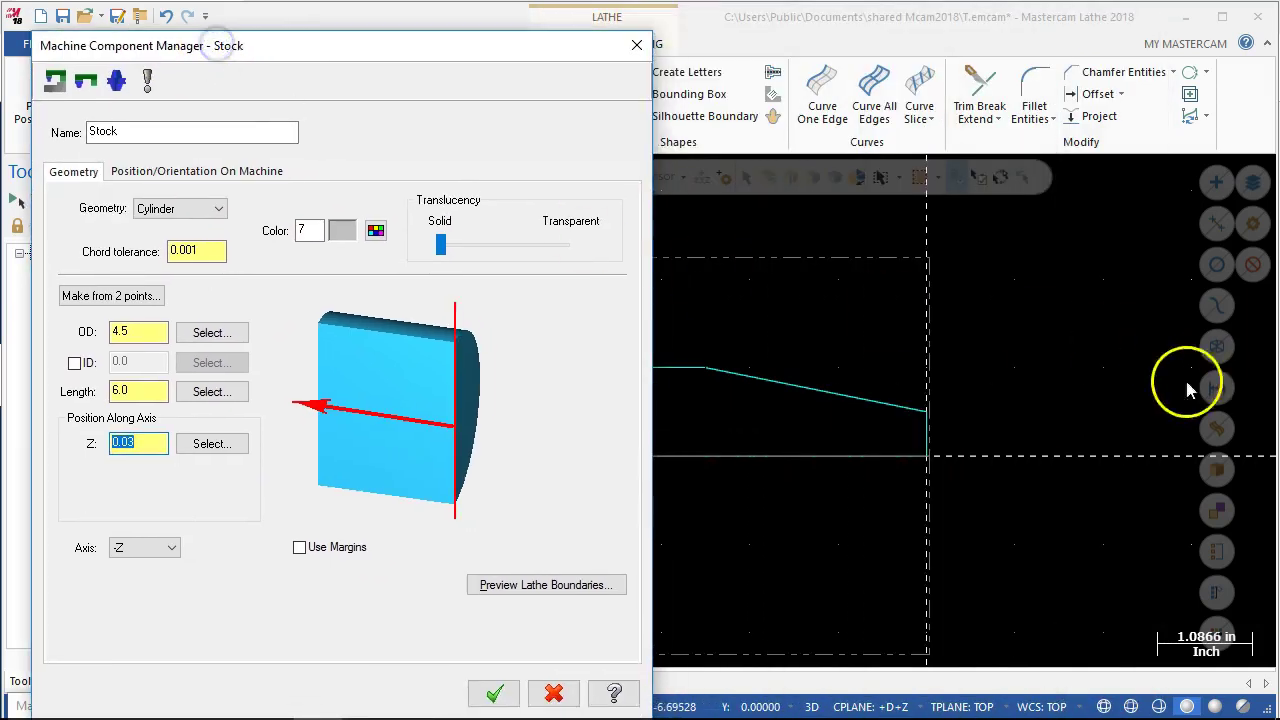
click(942, 604)
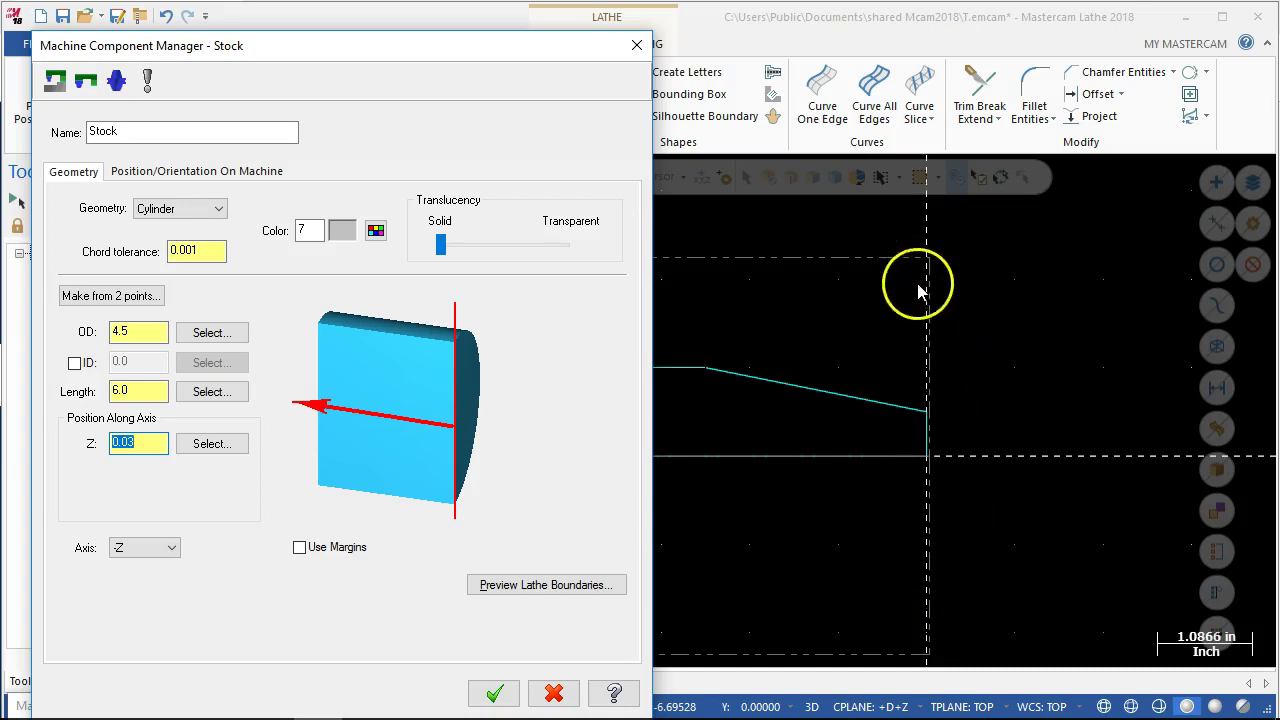
click(157, 442)
click(493, 692)
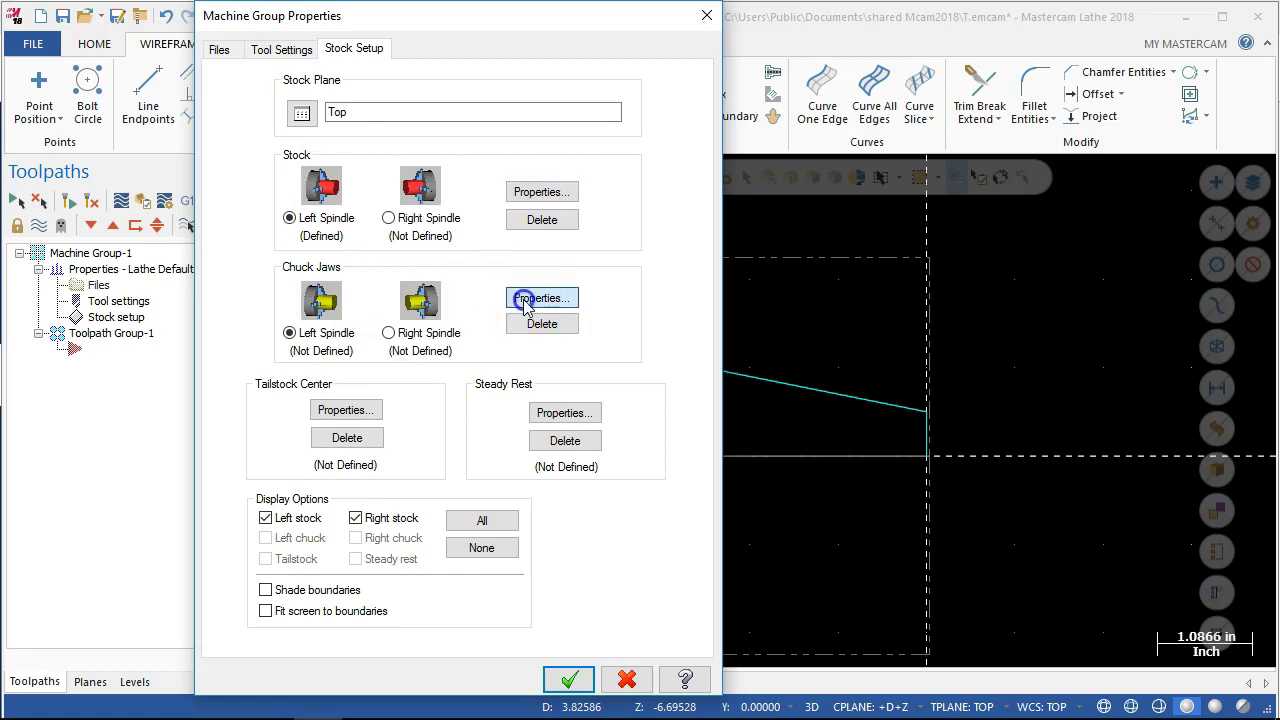
- Open the left spindle's chuck jaw definition, compare the first outside clamping methods and choose OD #2
click(523, 298)
drag(317, 46, 471, 15)
click(318, 382)
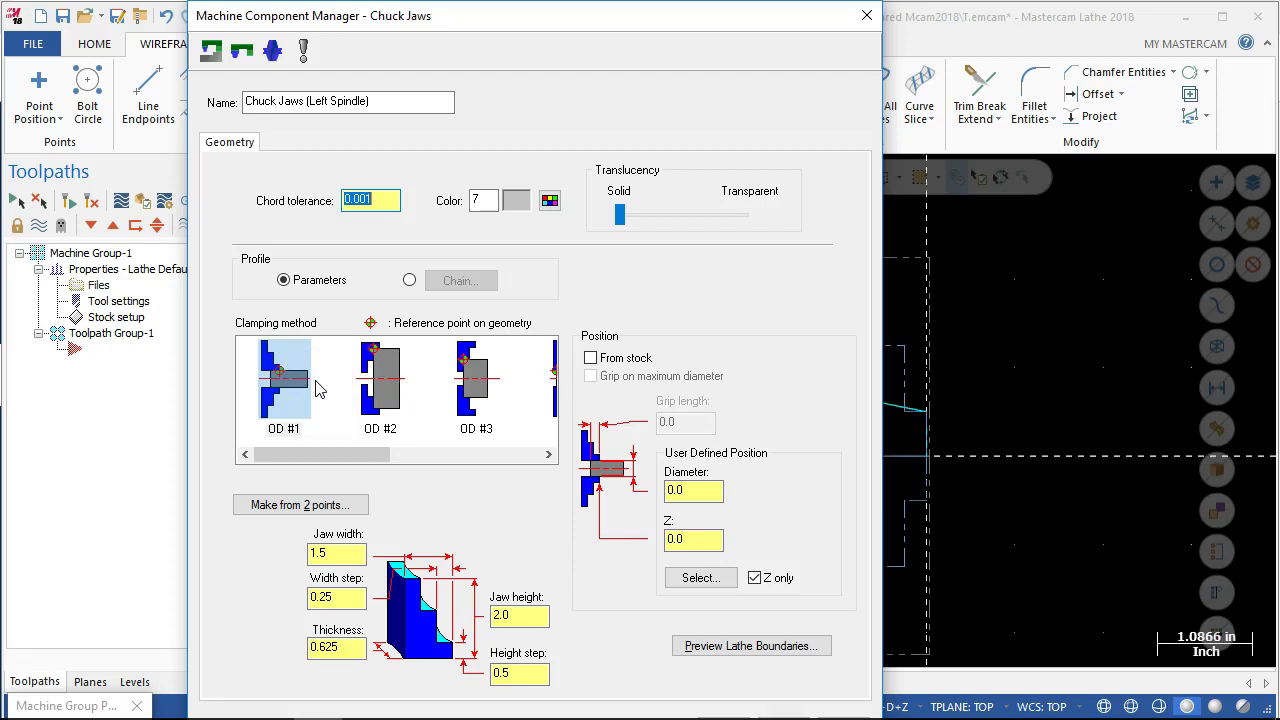
click(295, 388)
click(250, 345)
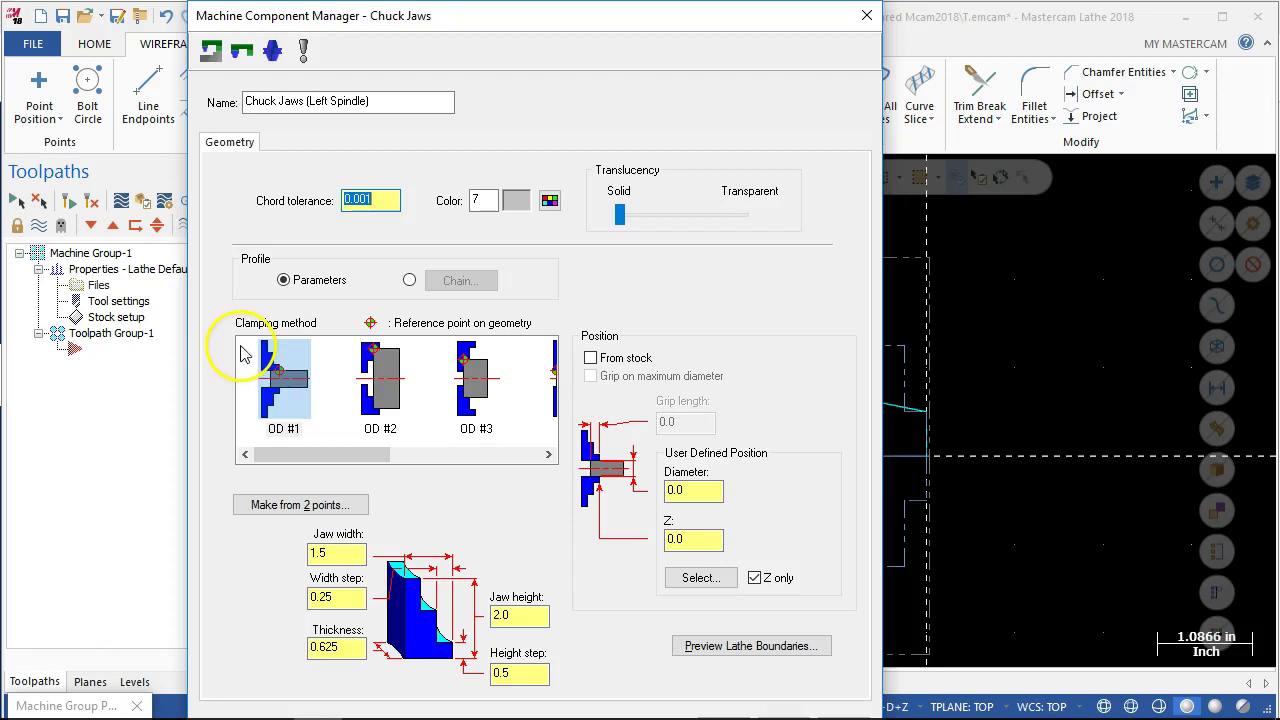
click(262, 398)
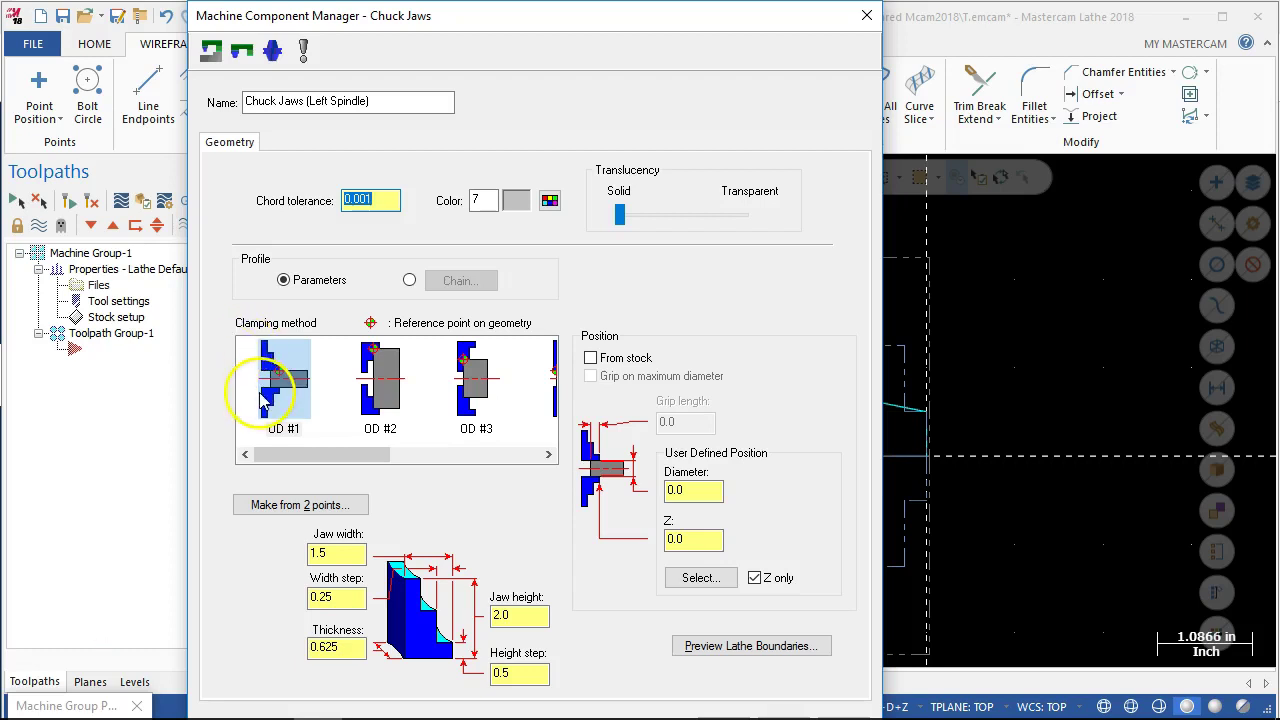
click(369, 366)
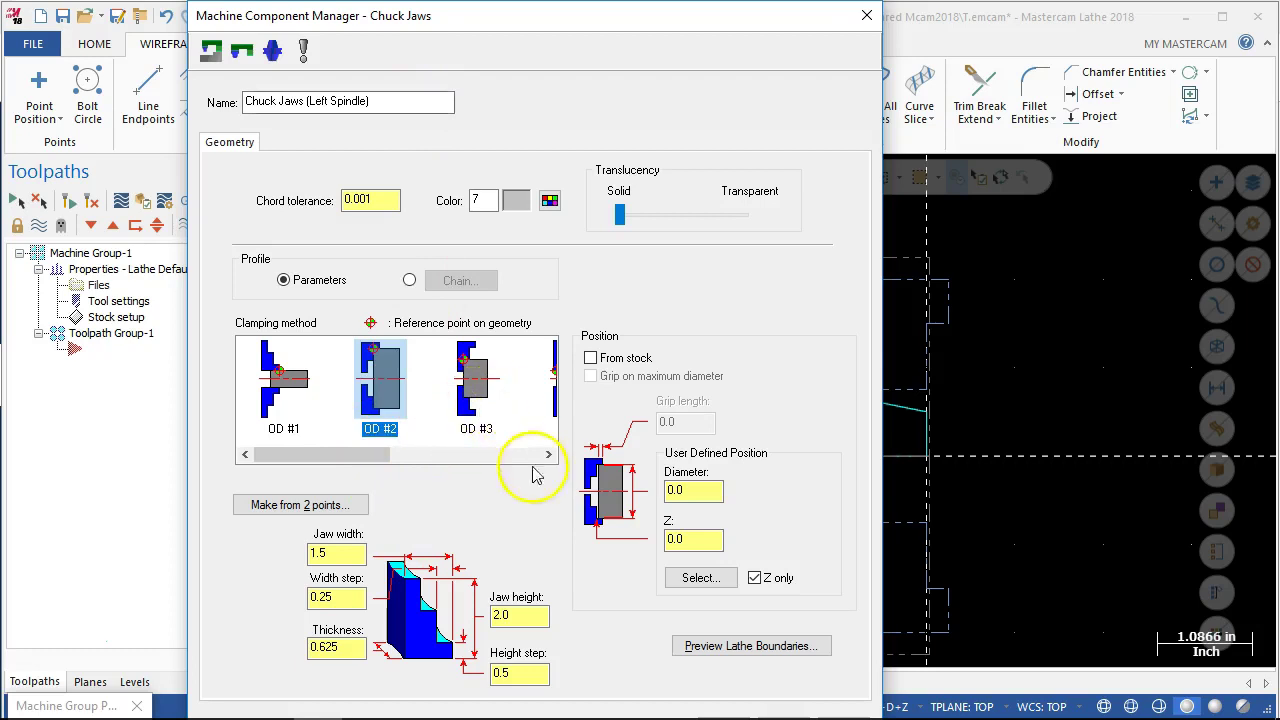
- Look through the remaining OD and ID clamping methods and accept the left spindle's chuck jaw definition
drag(372, 454, 434, 454)
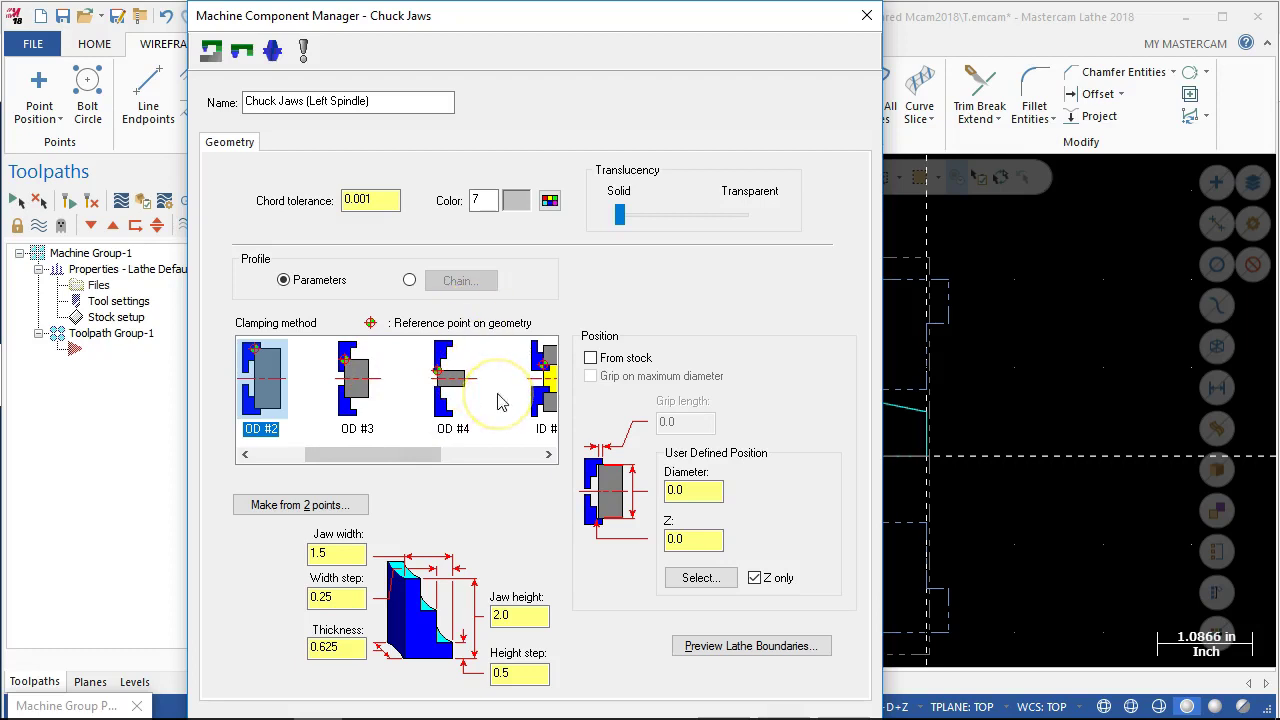
drag(395, 452, 480, 447)
click(358, 425)
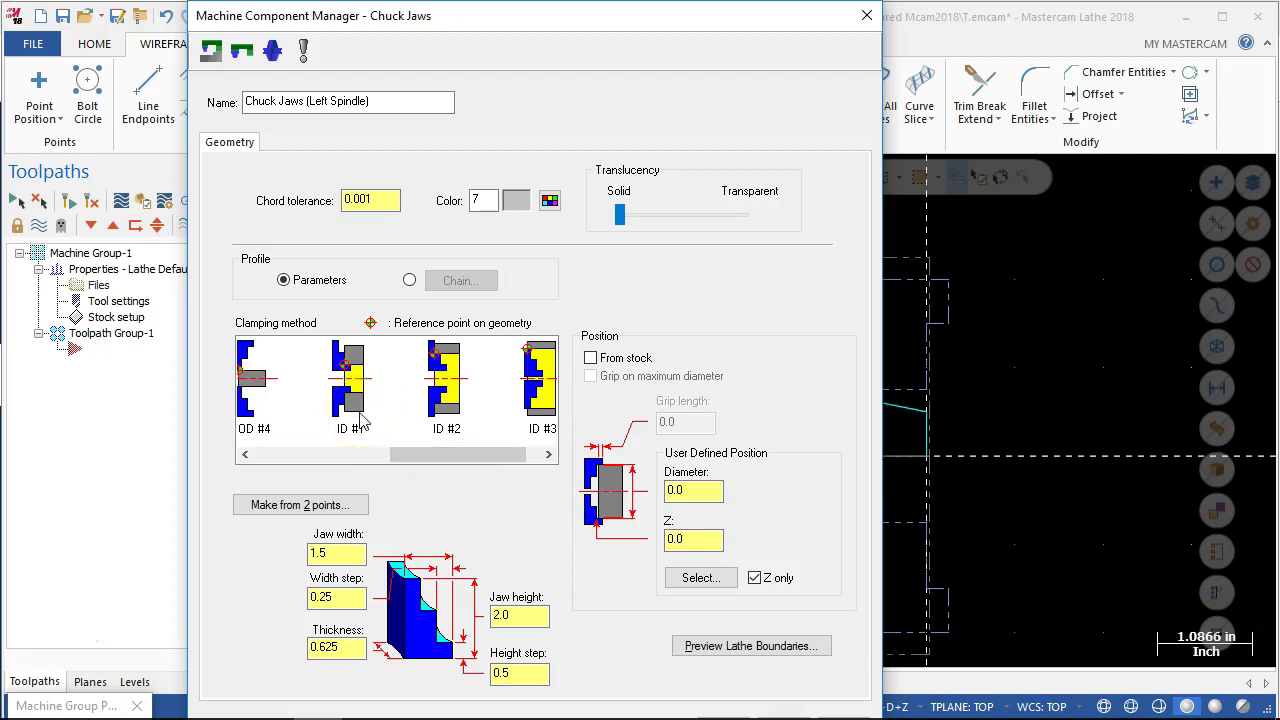
click(347, 402)
drag(527, 18, 526, 18)
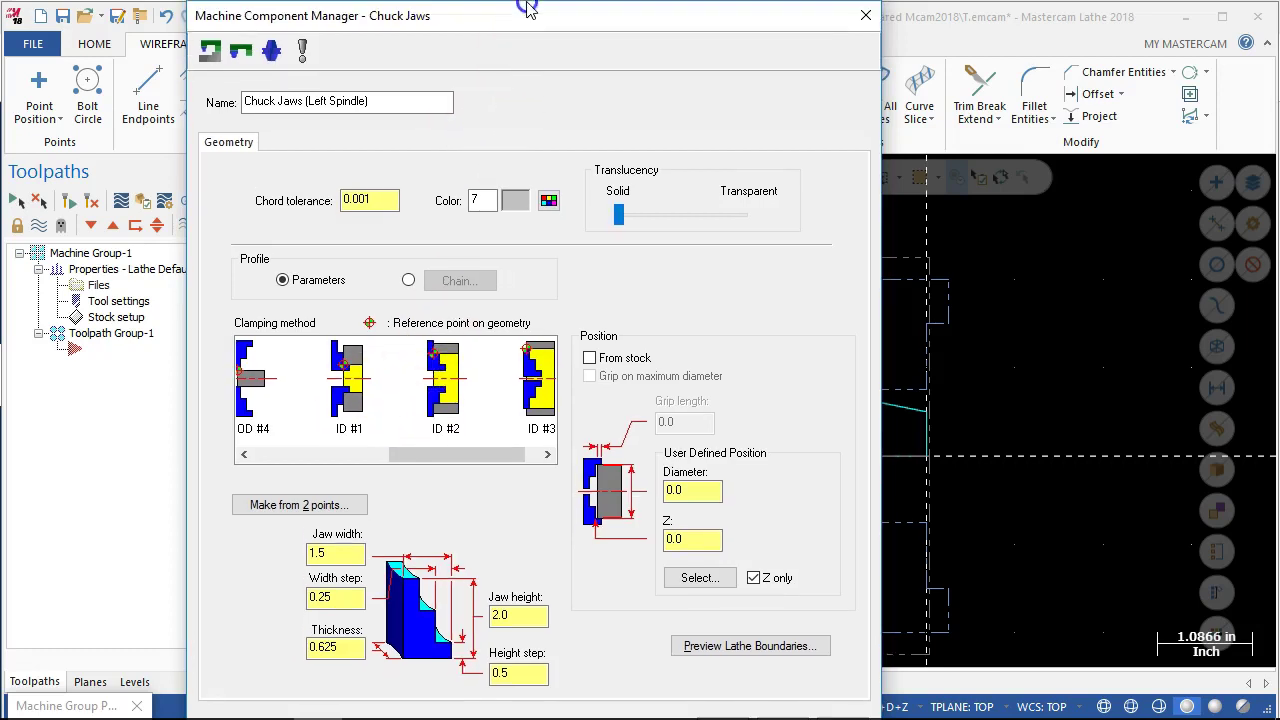
click(715, 705)
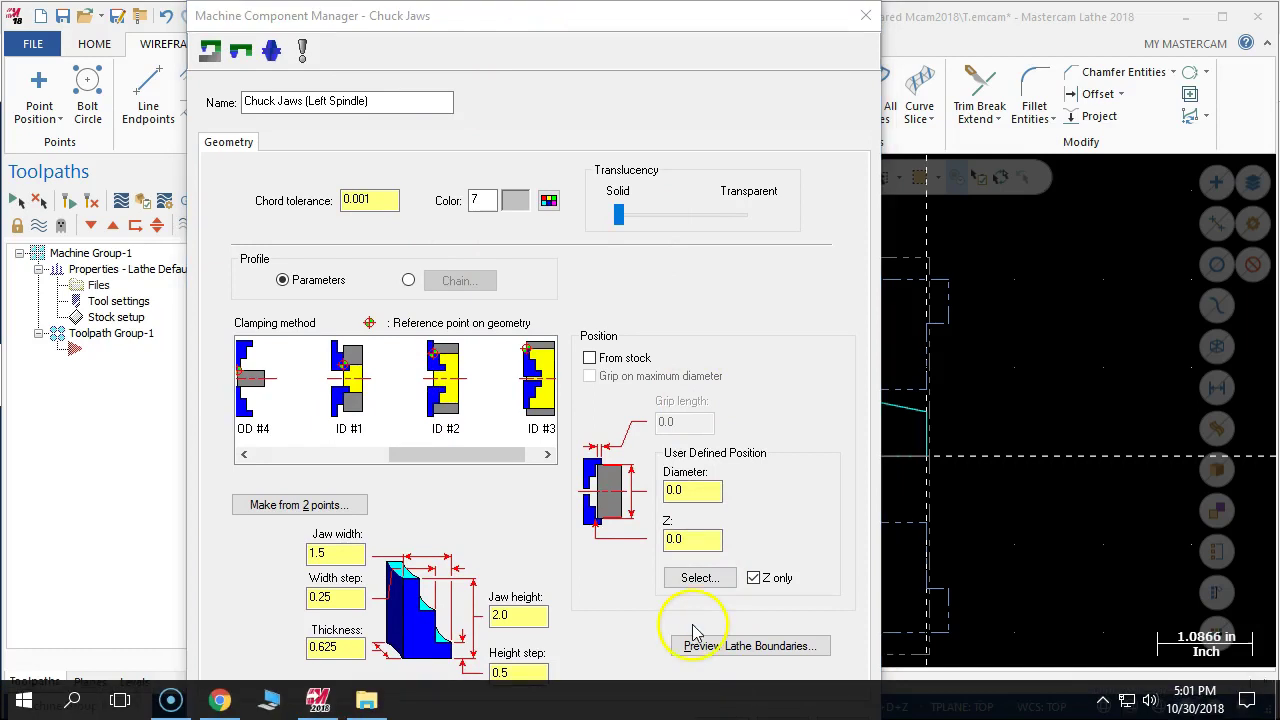
click(583, 612)
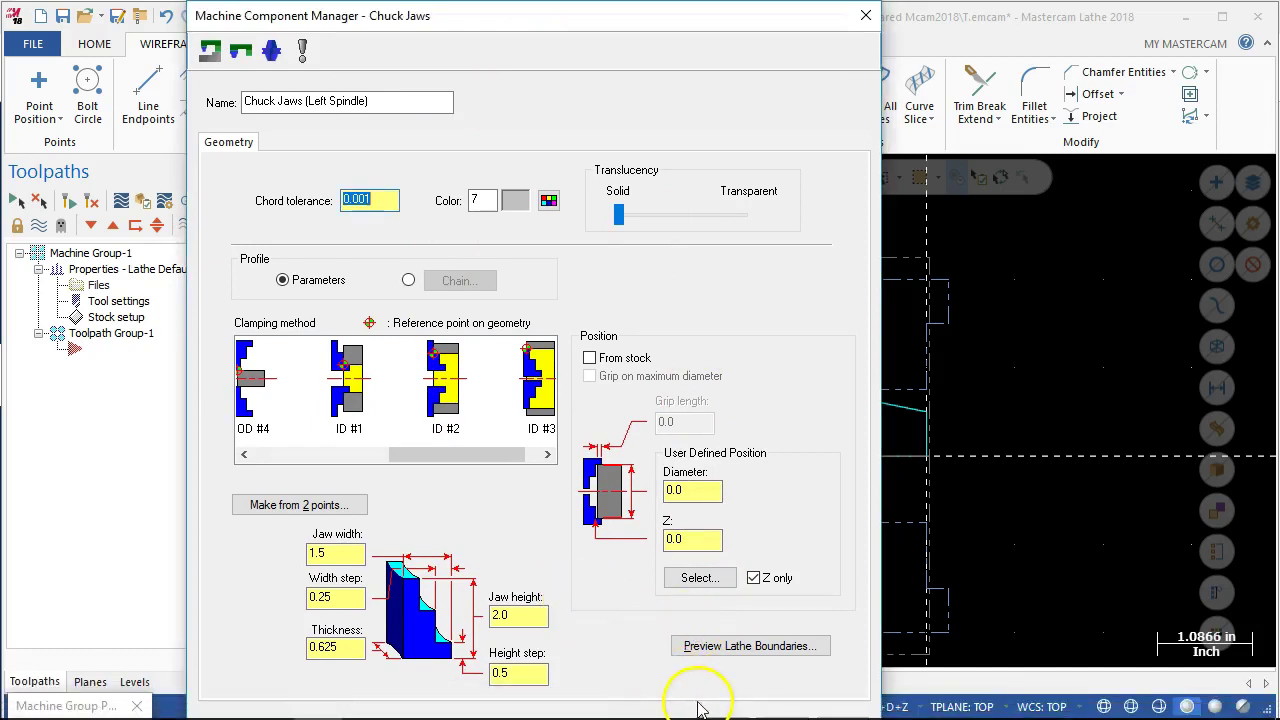
click(705, 712)
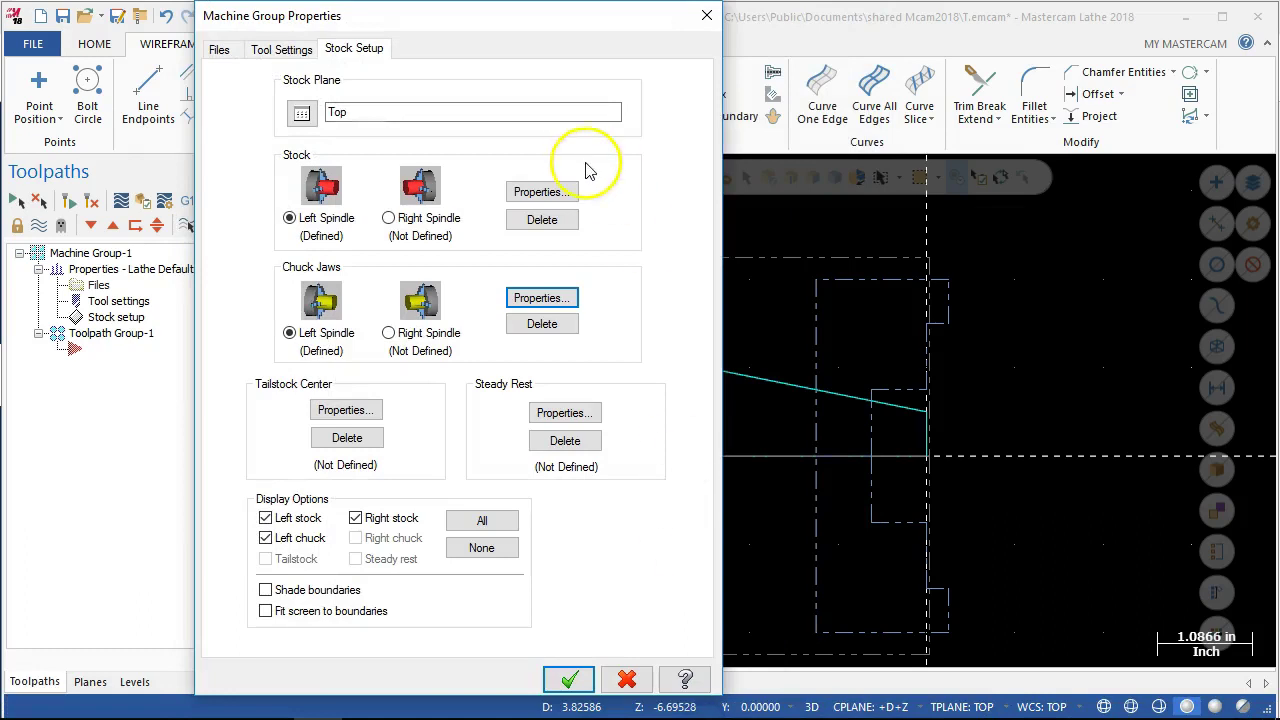